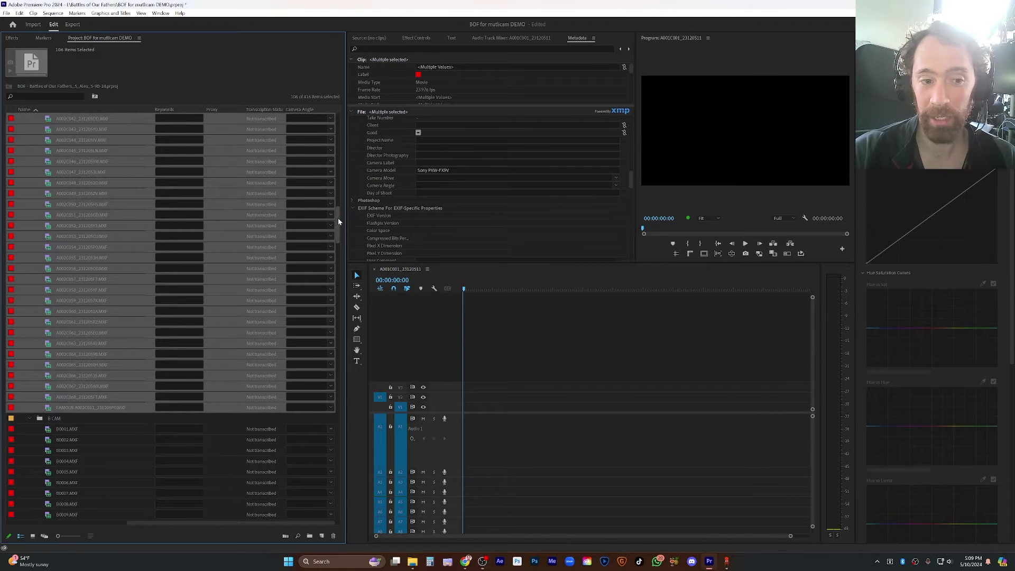
Step: Scroll the Project bin past the A CAM clips to the C CAM clips near C0163_1.MP4
scroll(338, 217, "up", 1)
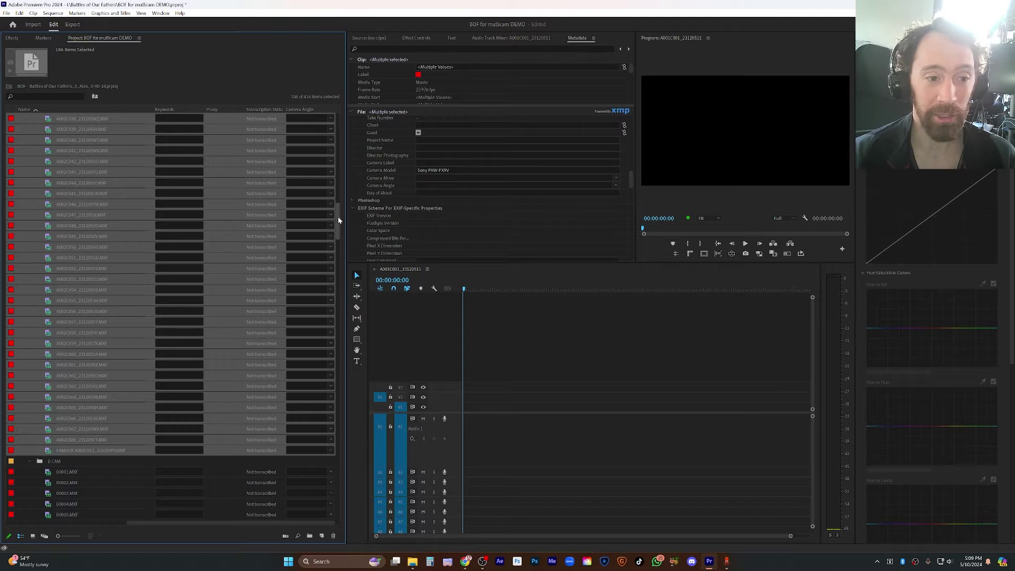
left_click_drag(338, 220, 341, 148)
scroll(341, 148, "up", 1)
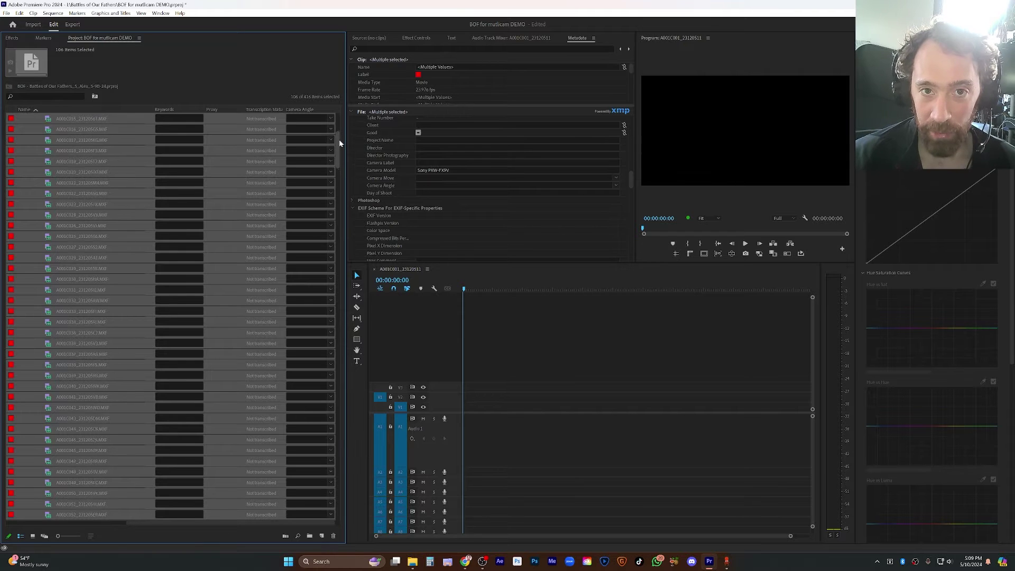
scroll(340, 143, "up", 1)
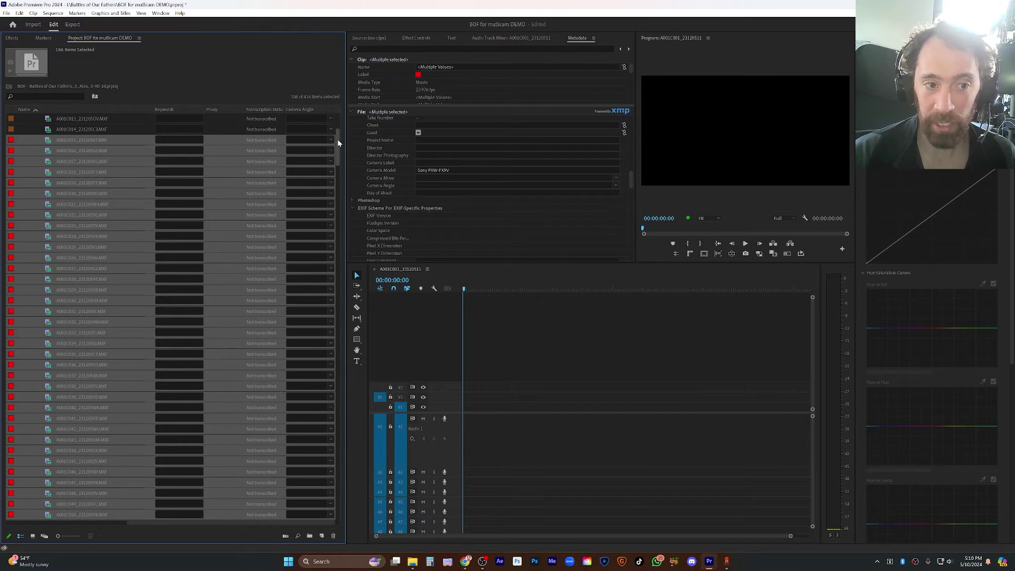
scroll(339, 134, "up", 3)
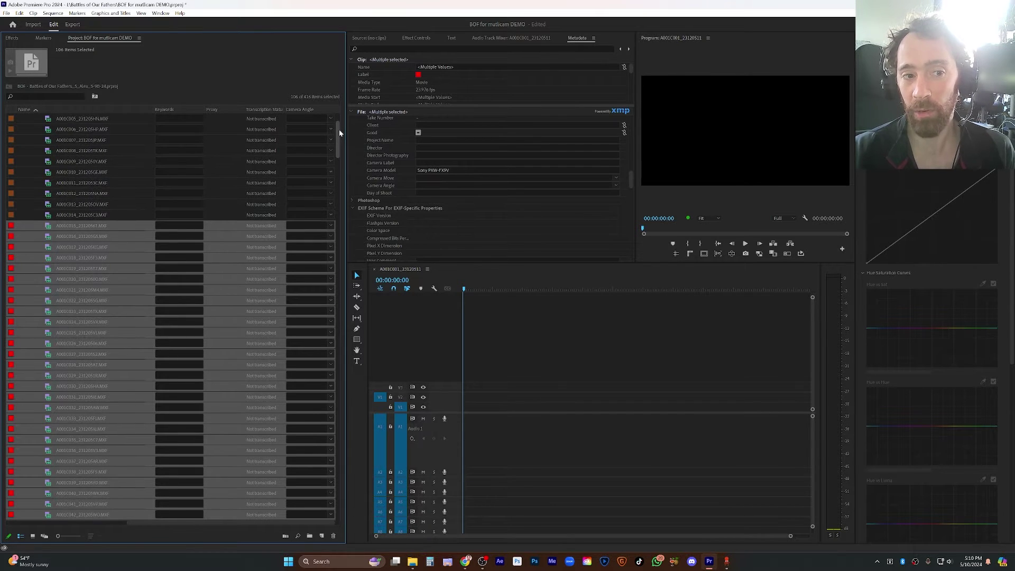
scroll(340, 133, "up", 2)
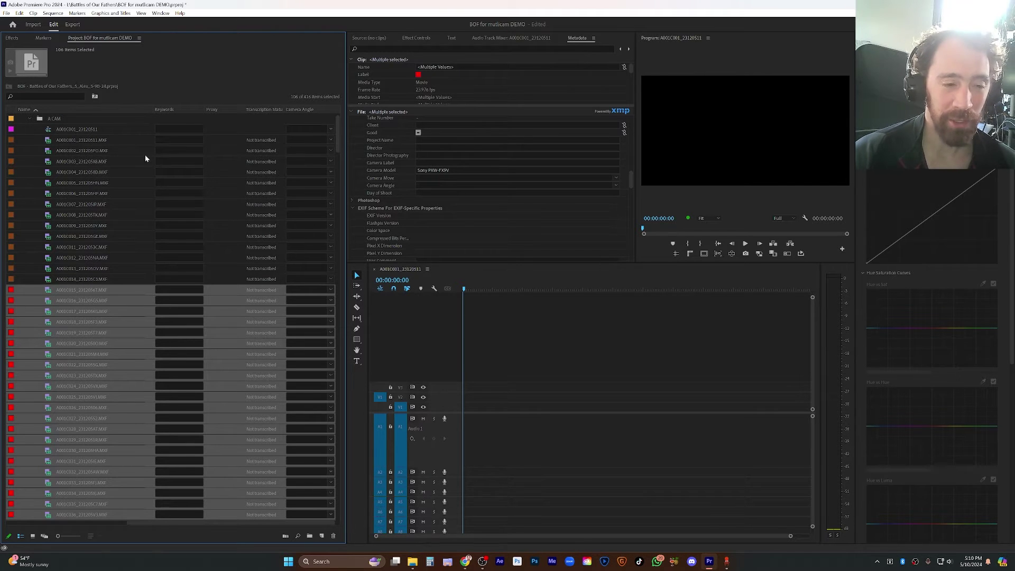
left_click_drag(337, 131, 342, 467)
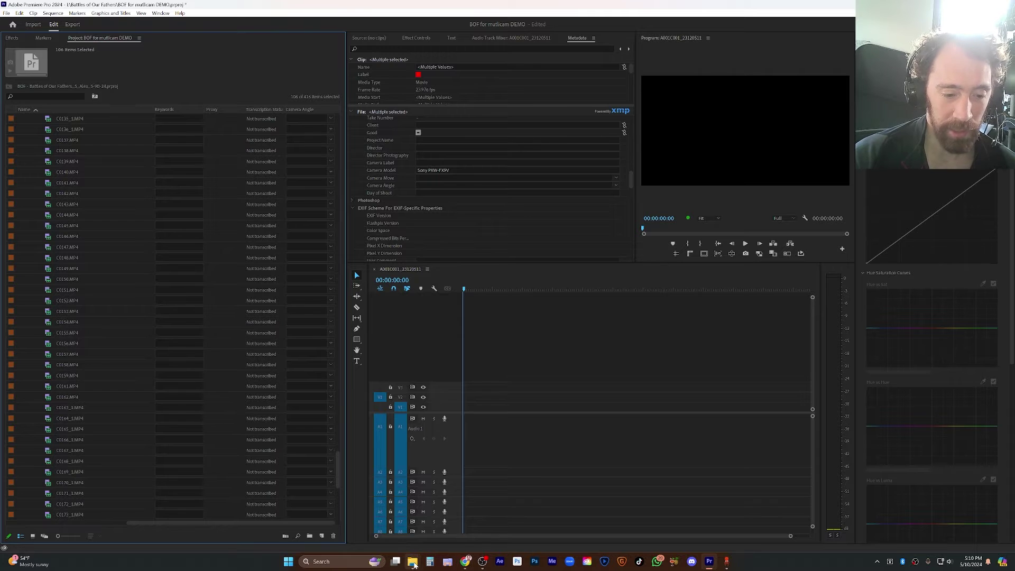
Step: Reveal C0163_1.MP4 in File Explorer and drag the original C0163.MP4 into the Premiere project
left_click(59, 410)
right_click(56, 408)
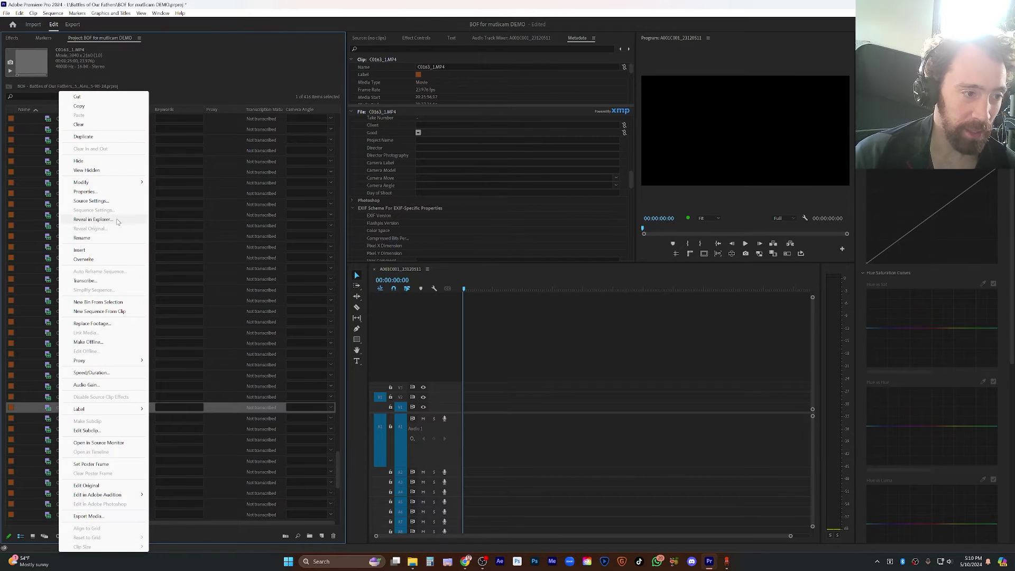
left_click(118, 220)
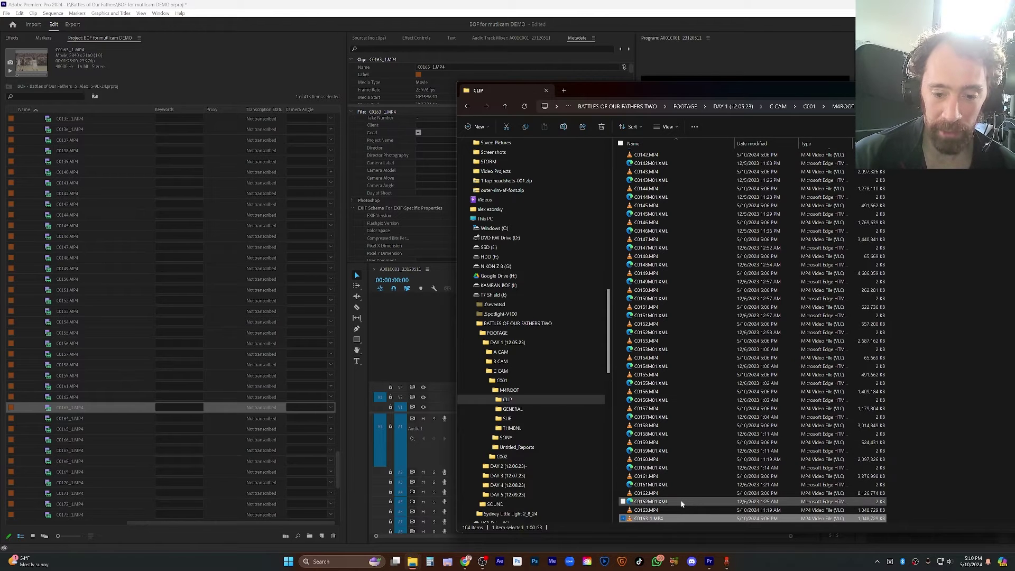
scroll(678, 503, "down", 2)
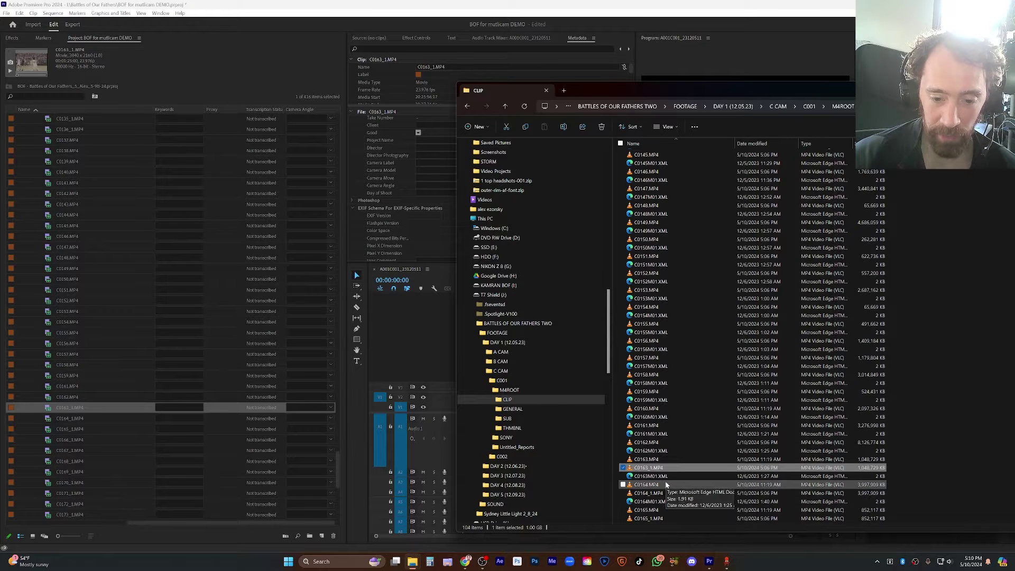
left_click_drag(648, 459, 84, 344)
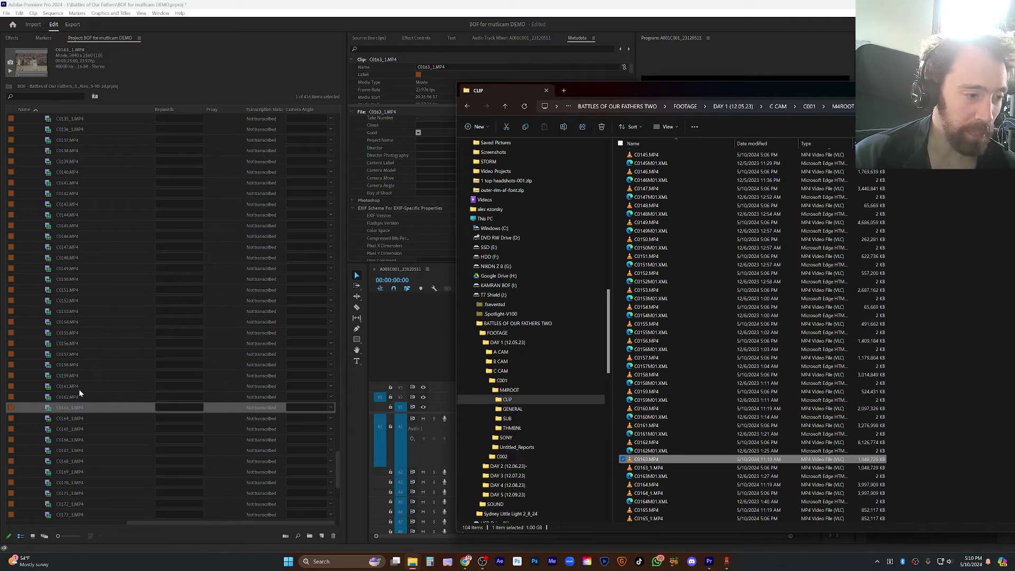
Step: Preview the imported C0163.MP4 in the Source Monitor, playing and then stopping it
left_click(46, 406)
double_click(50, 408)
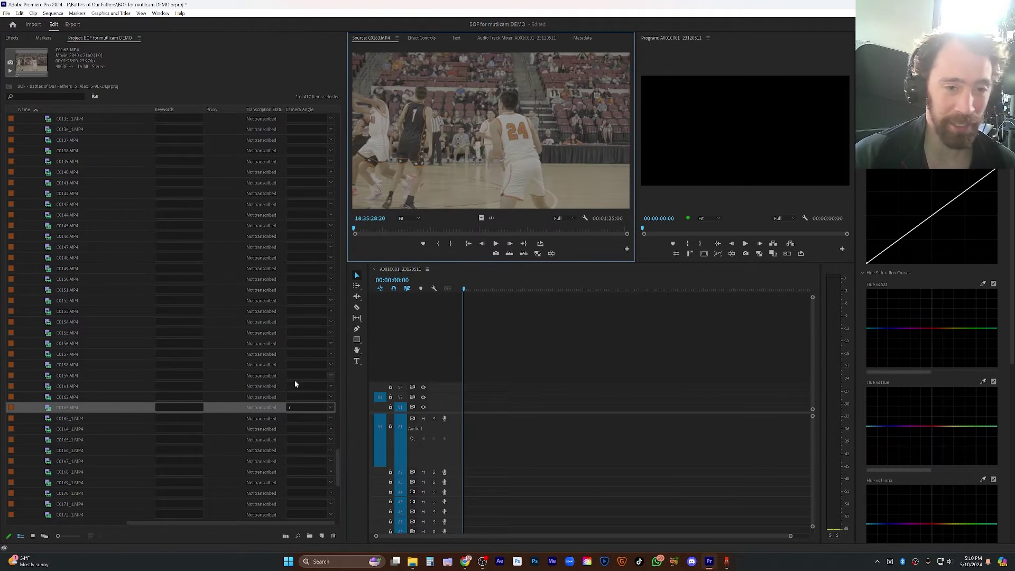
key("space")
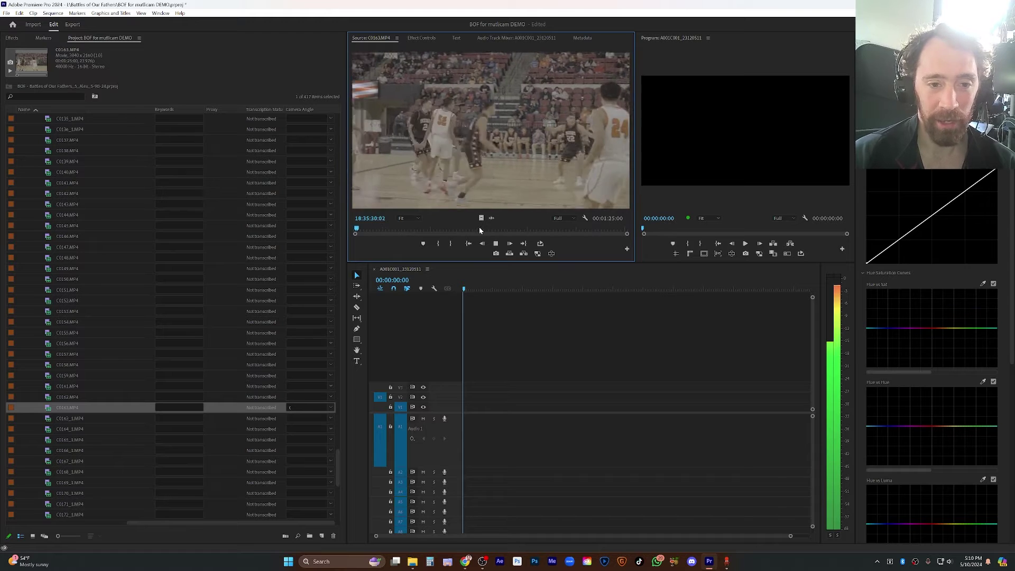
left_click(496, 244)
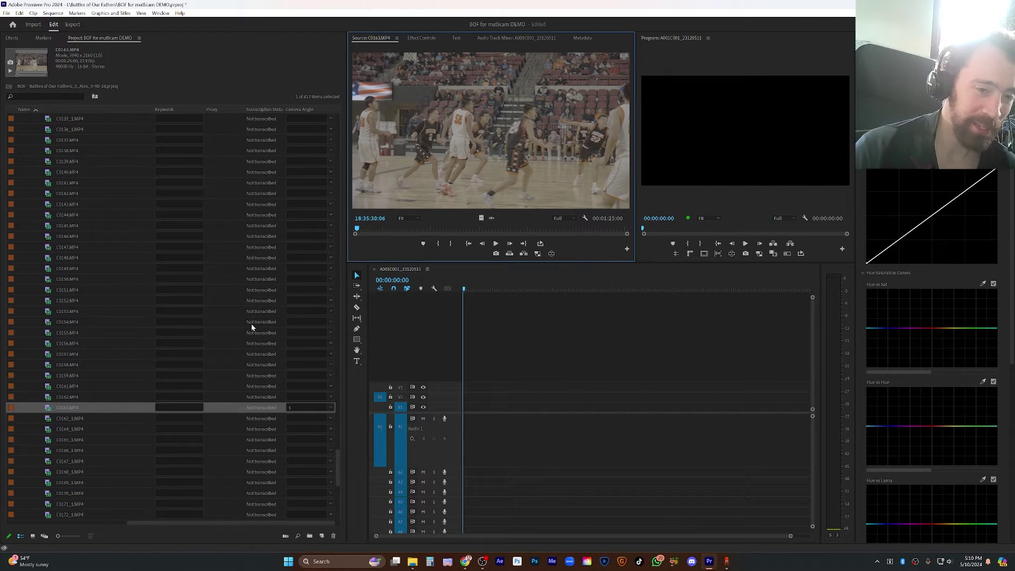
Step: Select C0163.MP4 together with C0162.MP4 in the project bin
left_click(47, 410)
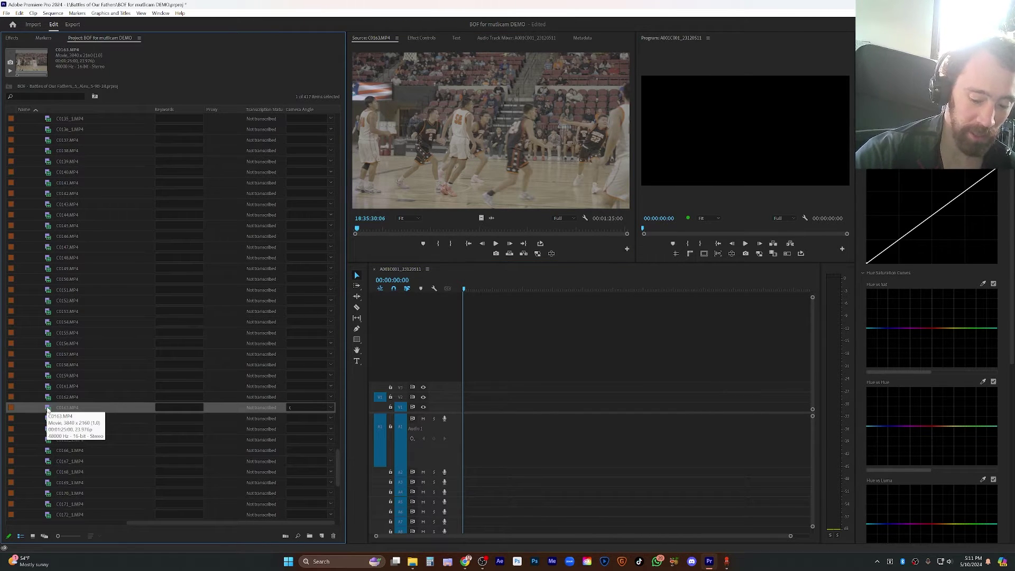
right_click(47, 409)
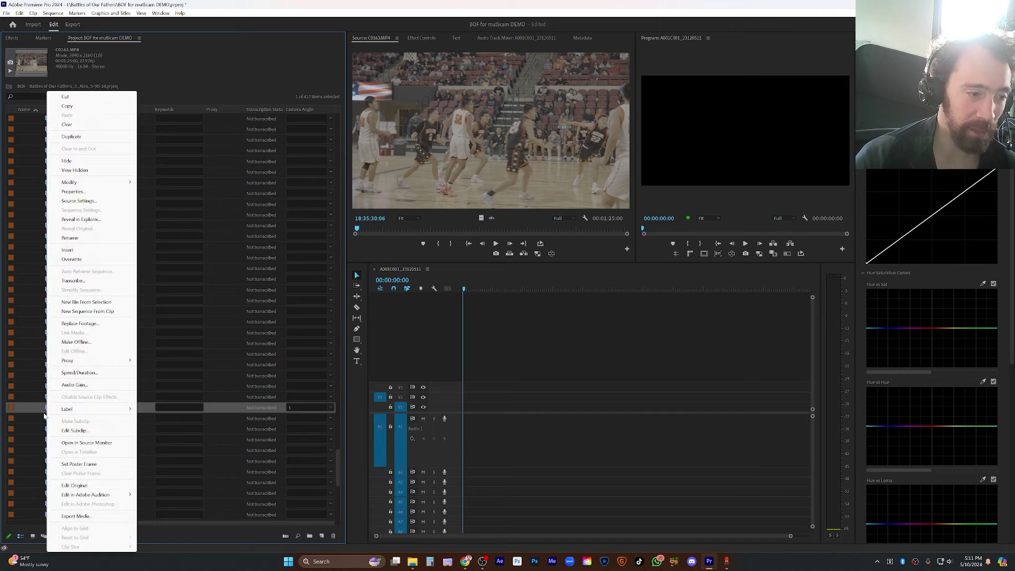
left_click(45, 397, "shift")
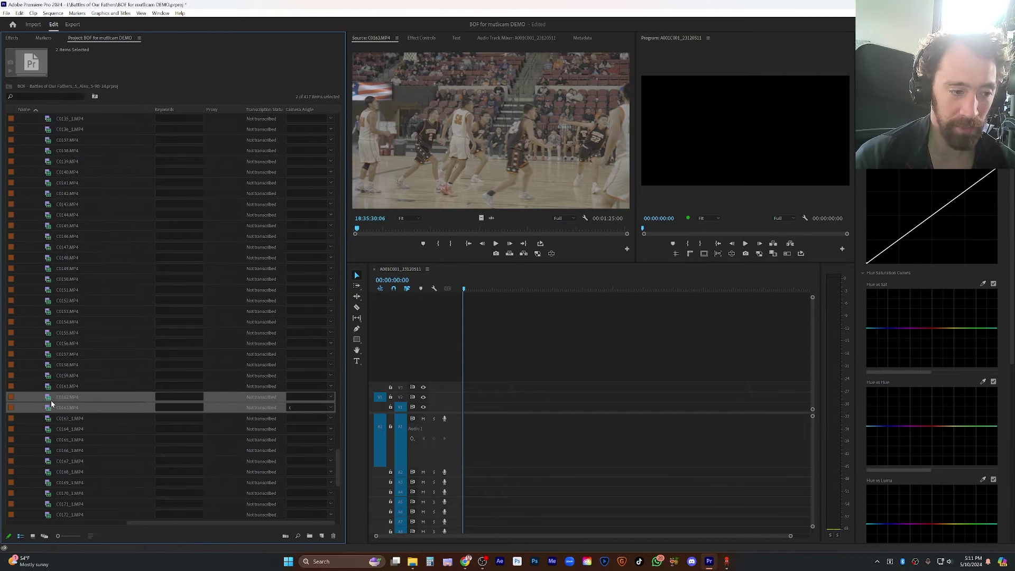
Step: Create a Multi-Camera Source Sequence from C0162 and C0163 using Sound Timecode sync
right_click(52, 404)
left_click(124, 321)
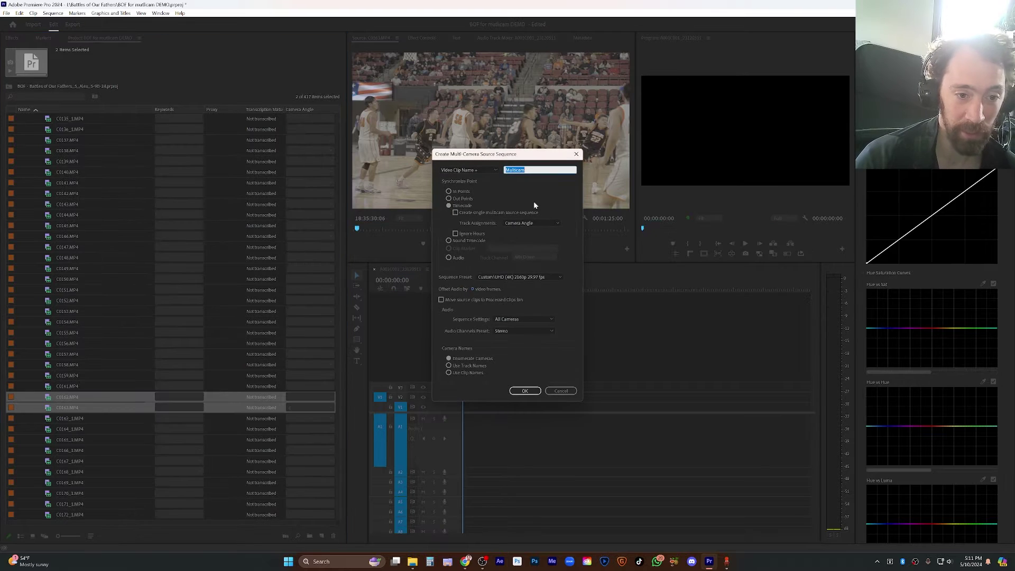
left_click(465, 243)
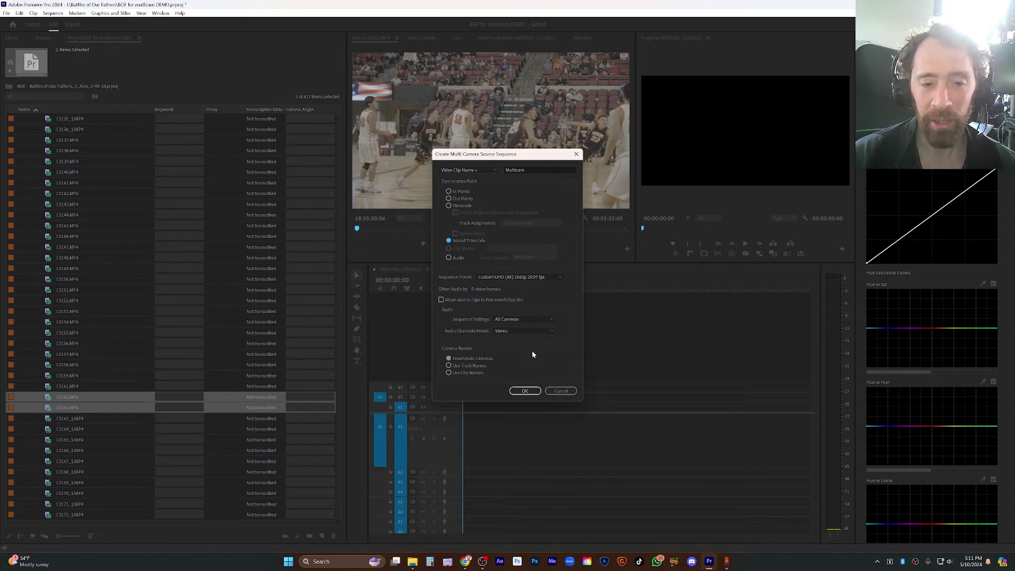
Step: Cancel the multicam dialog and bring up Tentacle Timecode Tool, repositioning its window
left_click(562, 392)
left_click(727, 562)
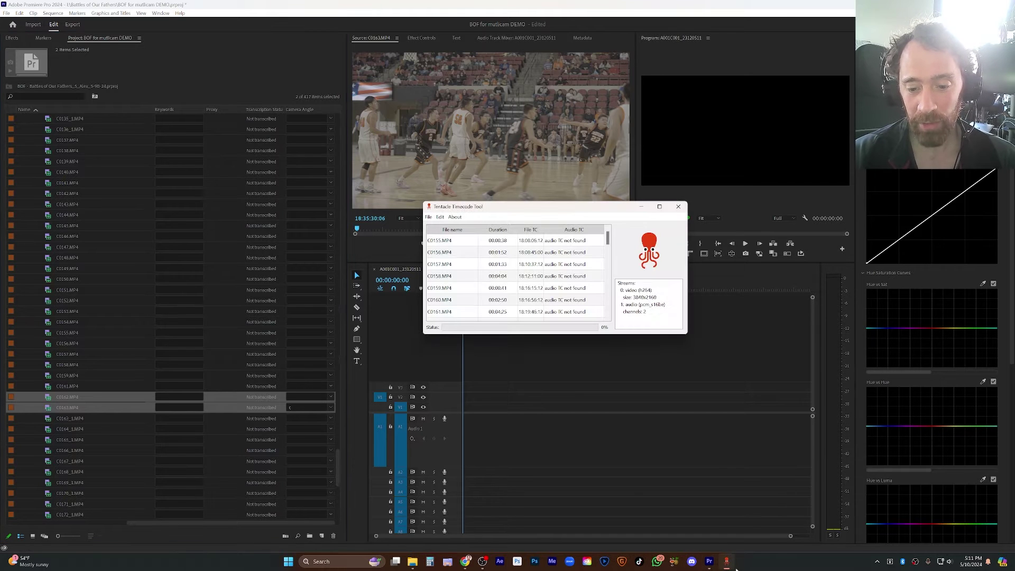
left_click_drag(500, 207, 473, 204)
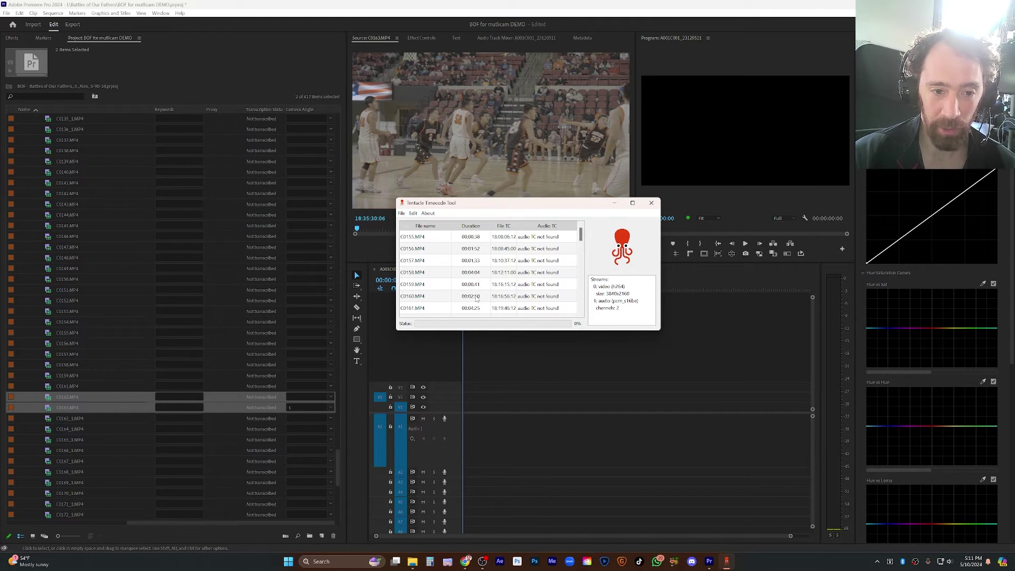
left_click_drag(580, 238, 581, 256)
Step: Review Tentacle's Media Export All settings, close them, and return to the CLIP folder
left_click(401, 213)
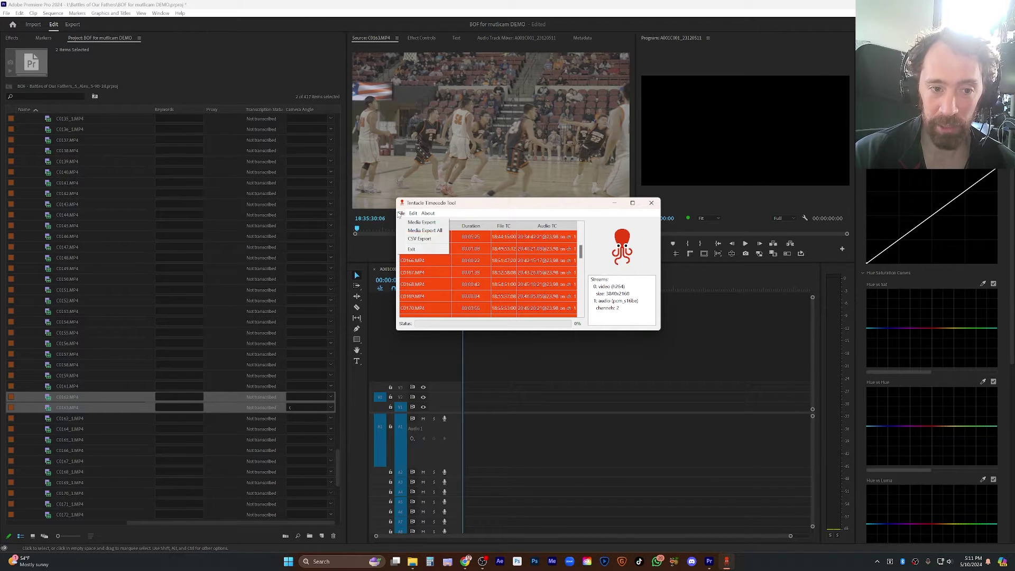
left_click(426, 230)
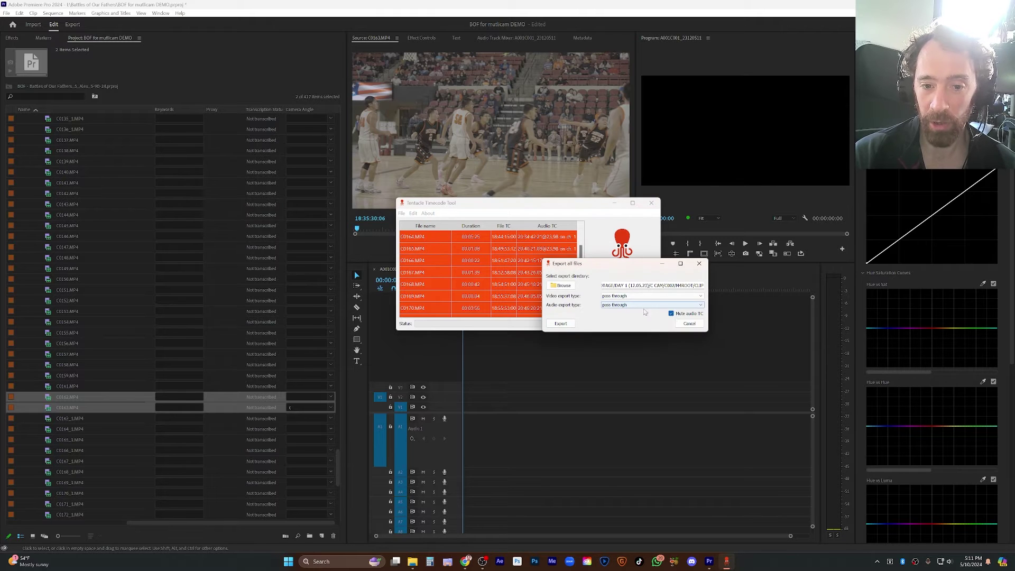
left_click(561, 323)
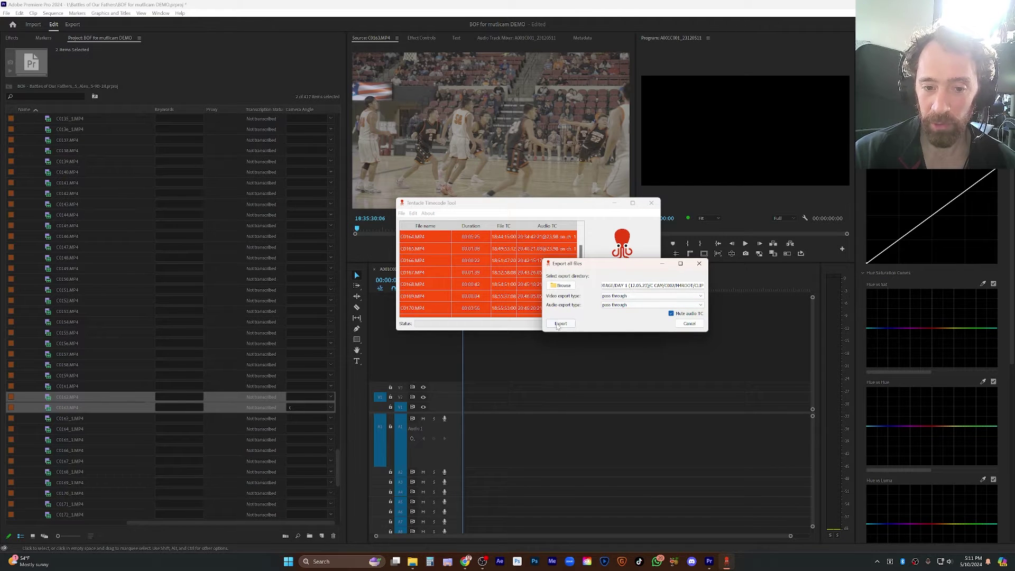
left_click(689, 323)
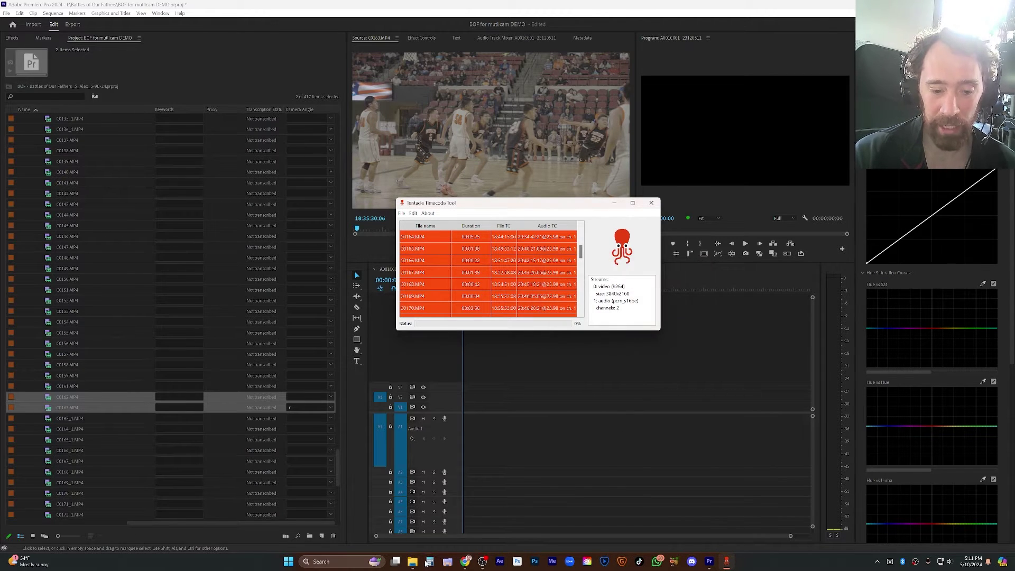
mouse_move(418, 564)
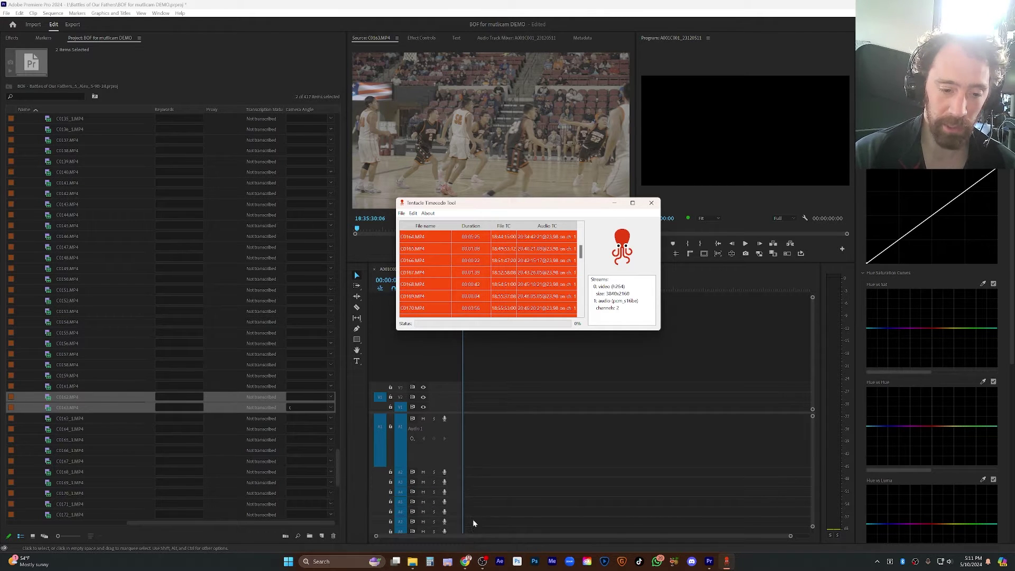
left_click(454, 537)
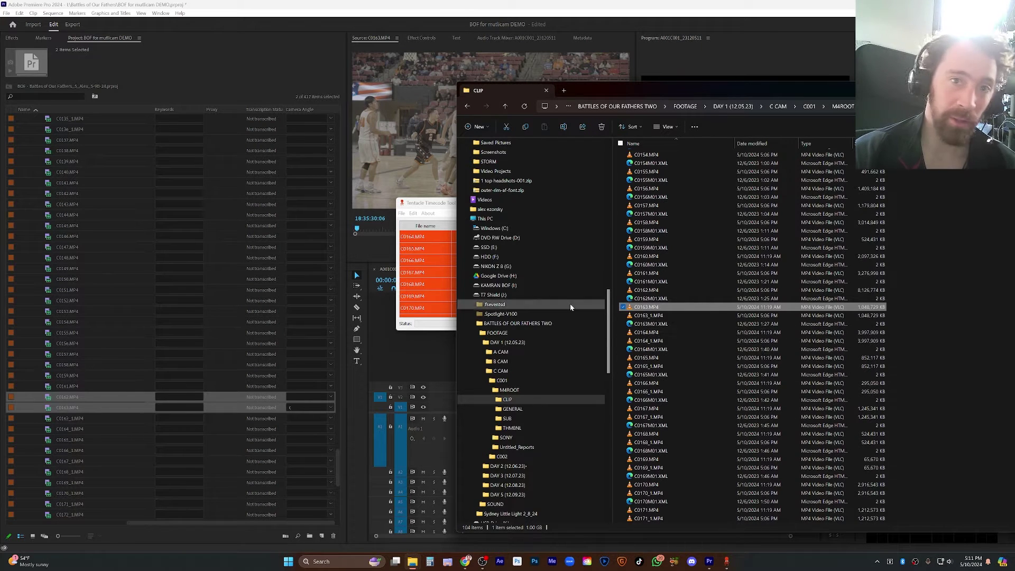
Step: Preview C0163_1.MP4, then check Tentacle's Export all files pass-through settings with Mute audio TC
left_click(55, 418)
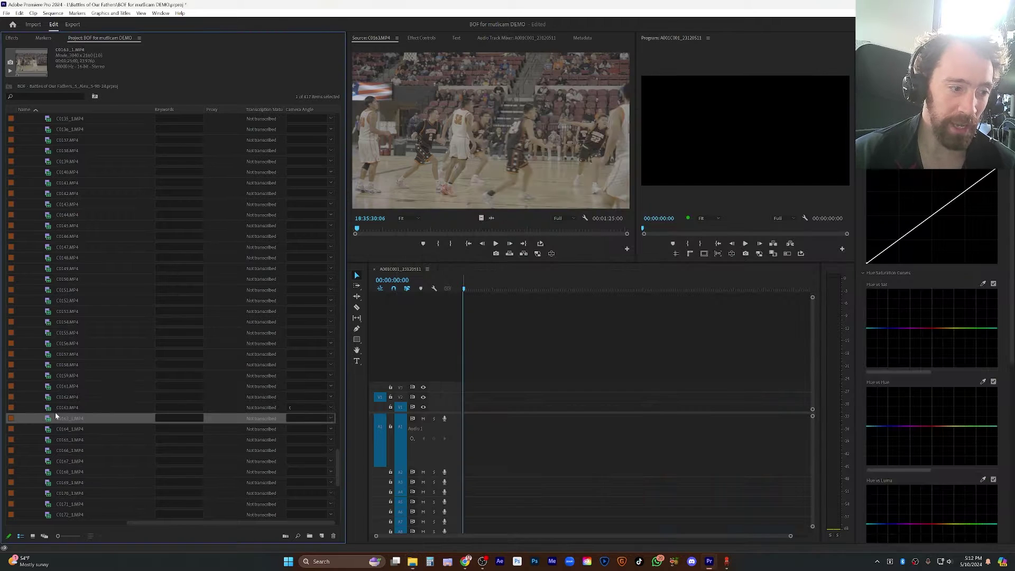
double_click(50, 419)
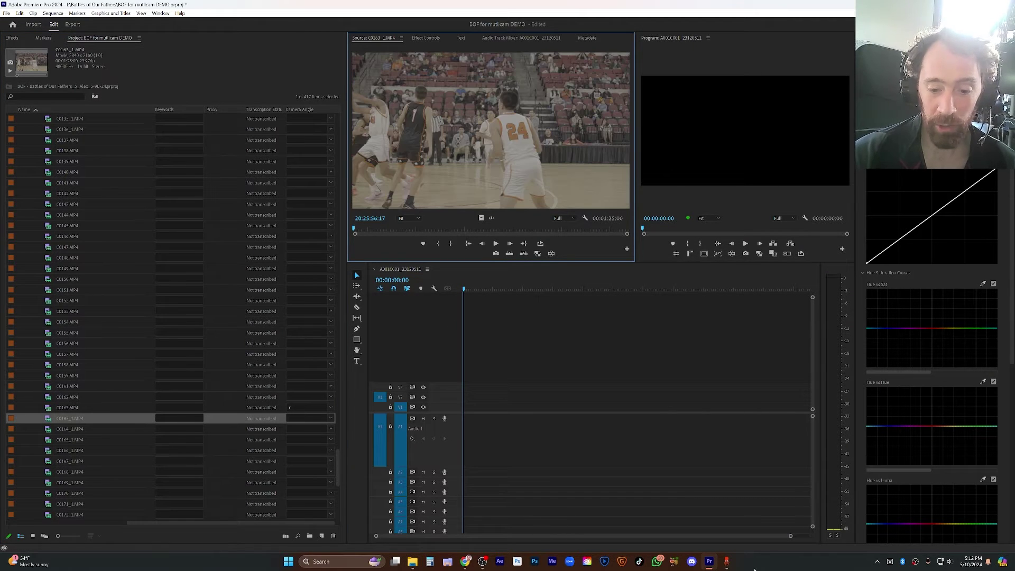
left_click(726, 561)
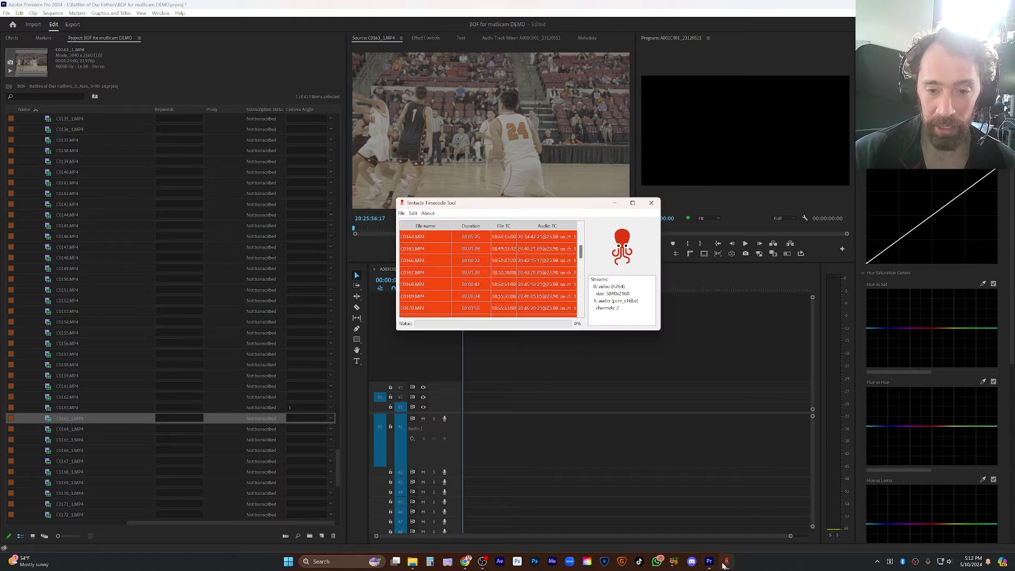
left_click(402, 213)
left_click(431, 243)
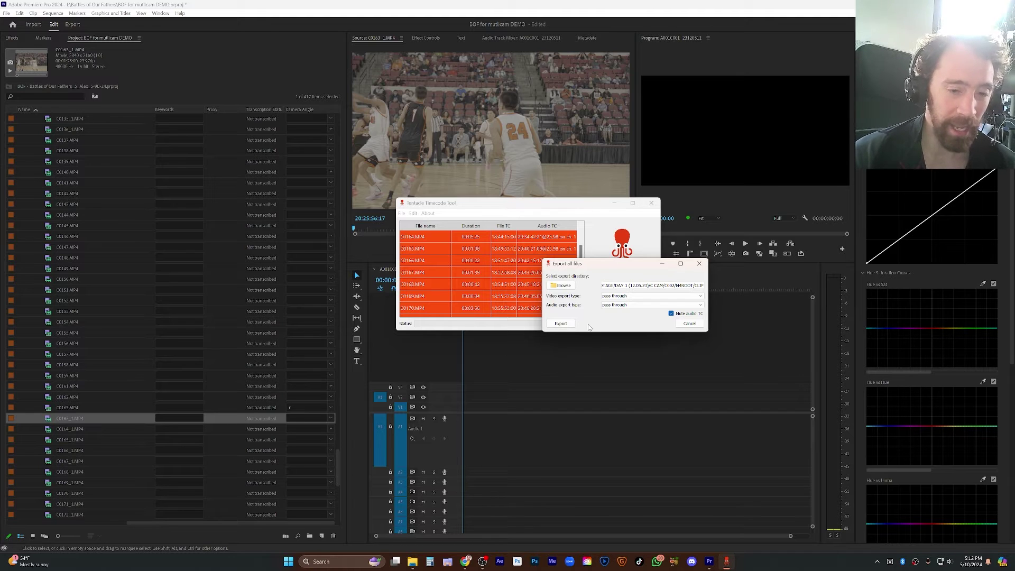
left_click(630, 375)
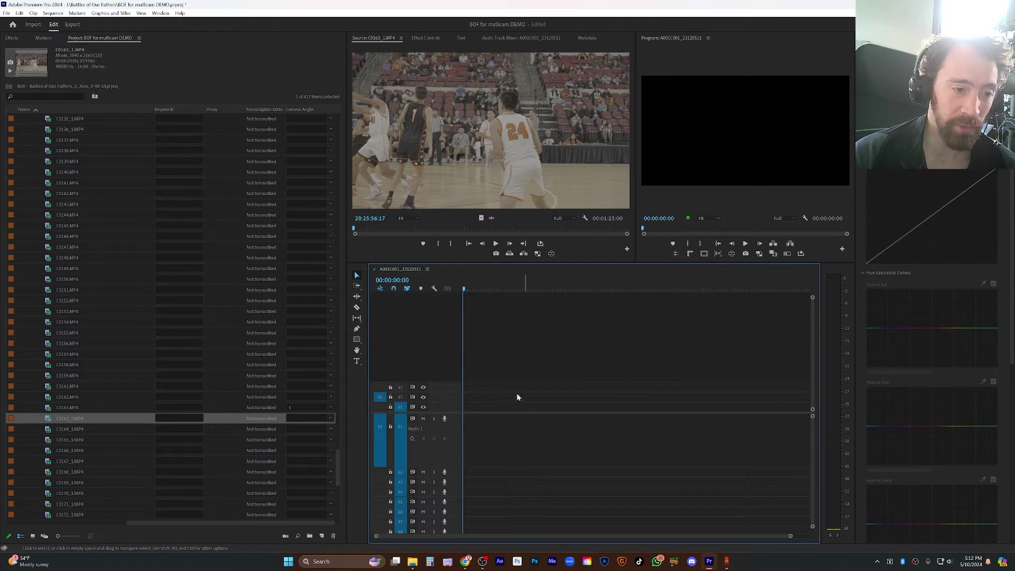
Step: Delete the original C0163.MP4 and play C0163_1.MP4 from around 20:26:06 to check it
left_click(58, 411)
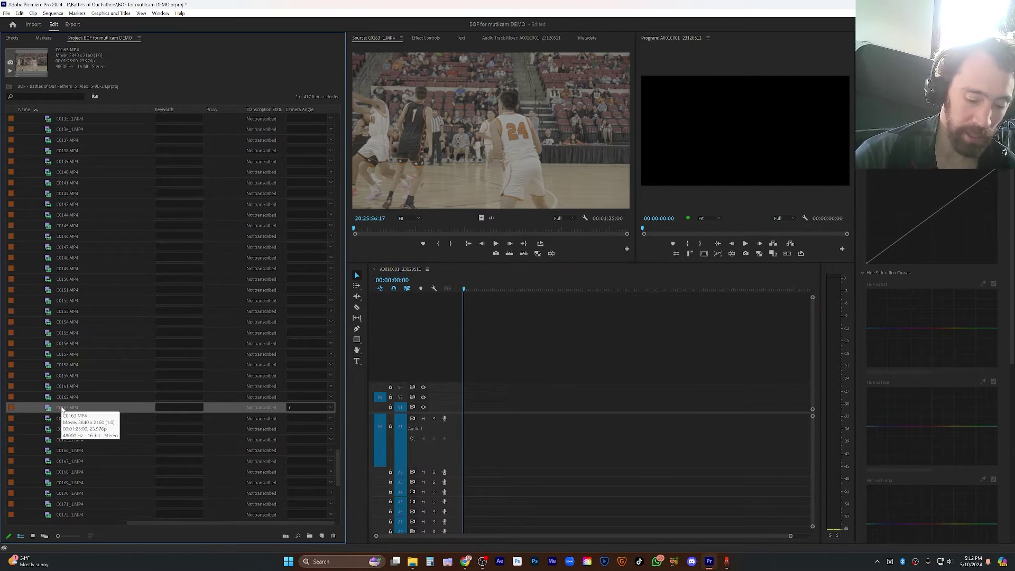
key("Delete")
double_click(50, 411)
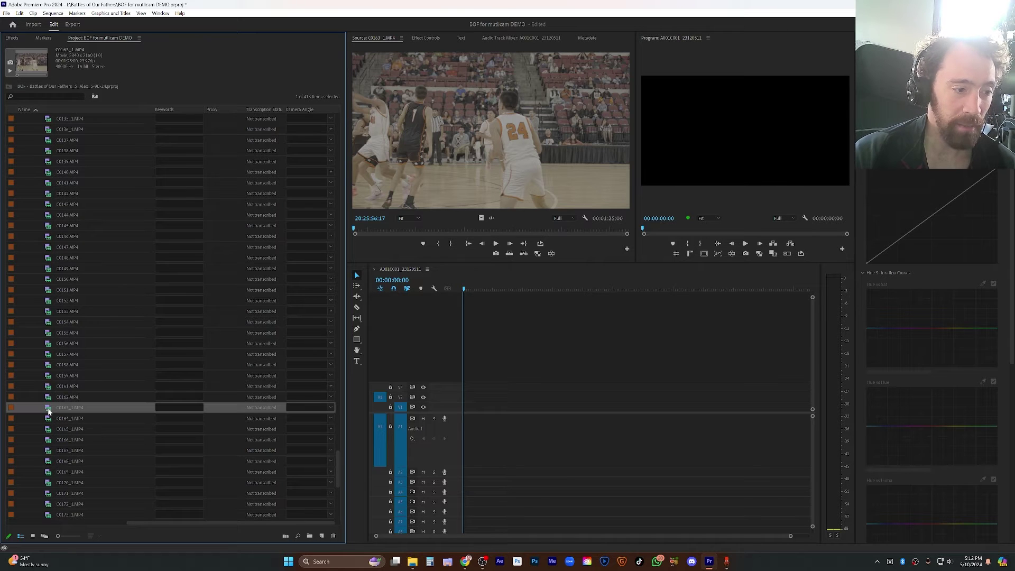
left_click(382, 228)
key("space")
key("space")
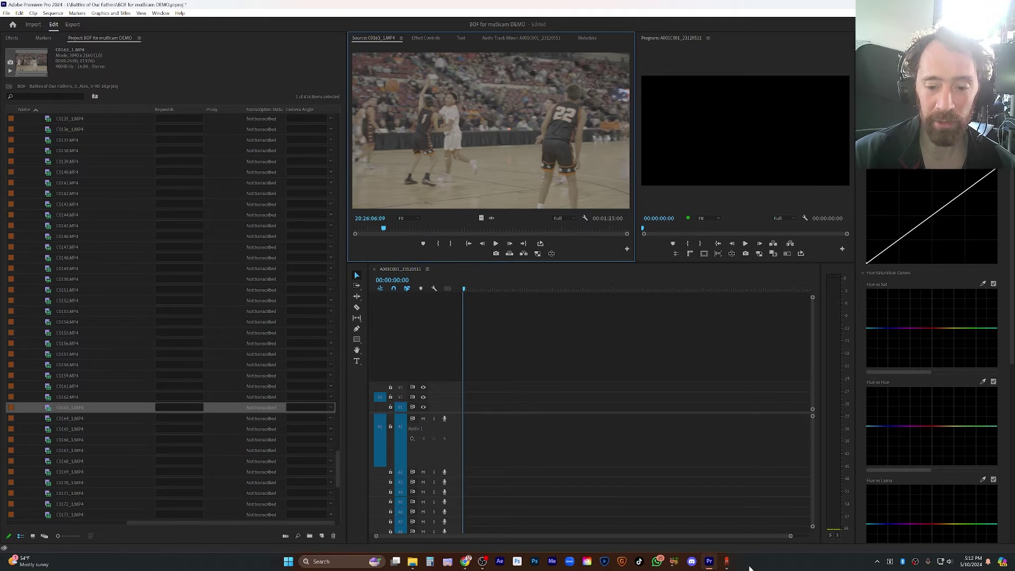
Step: Back in Premiere, scroll the Project panel to show the 4096 x 2160, 23.976 fps Video Info columns
left_click(726, 561)
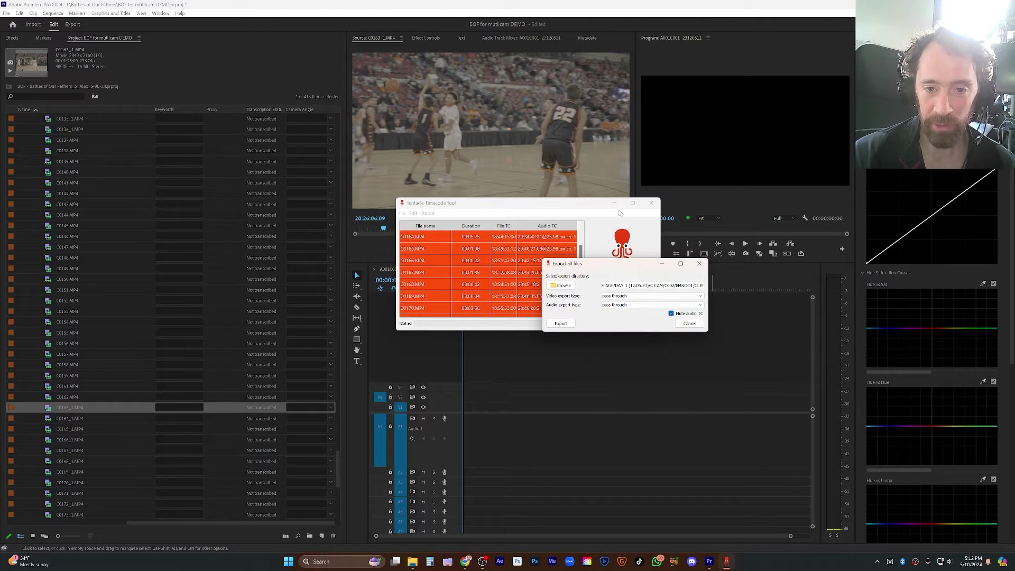
left_click(614, 203)
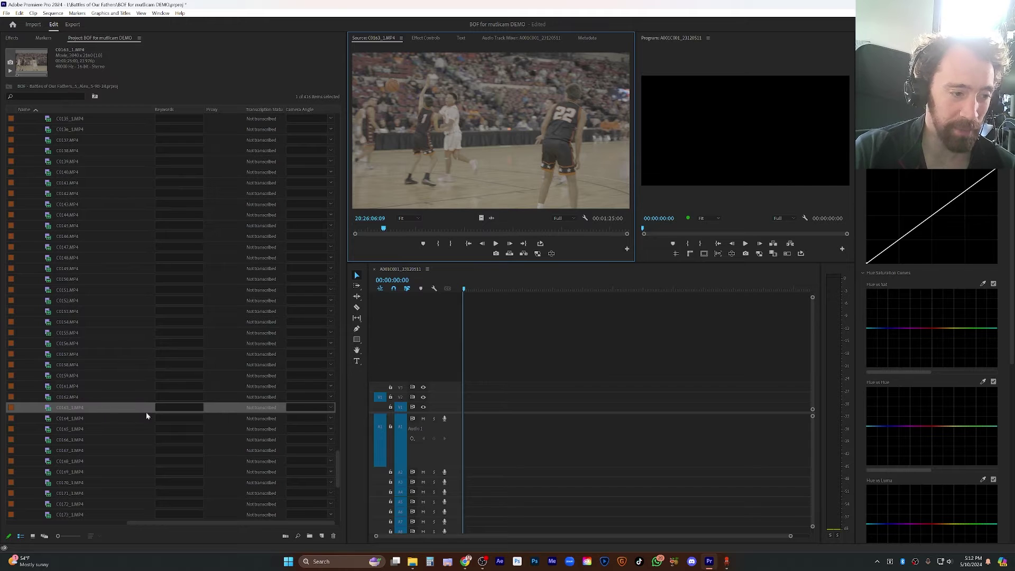
scroll(75, 434, "down", 3)
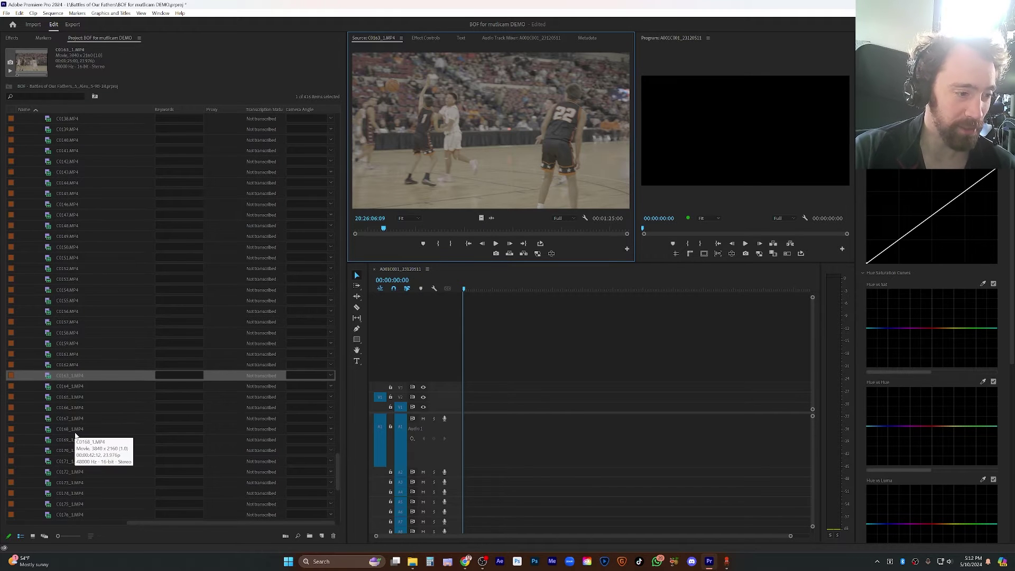
scroll(71, 418, "down", 2)
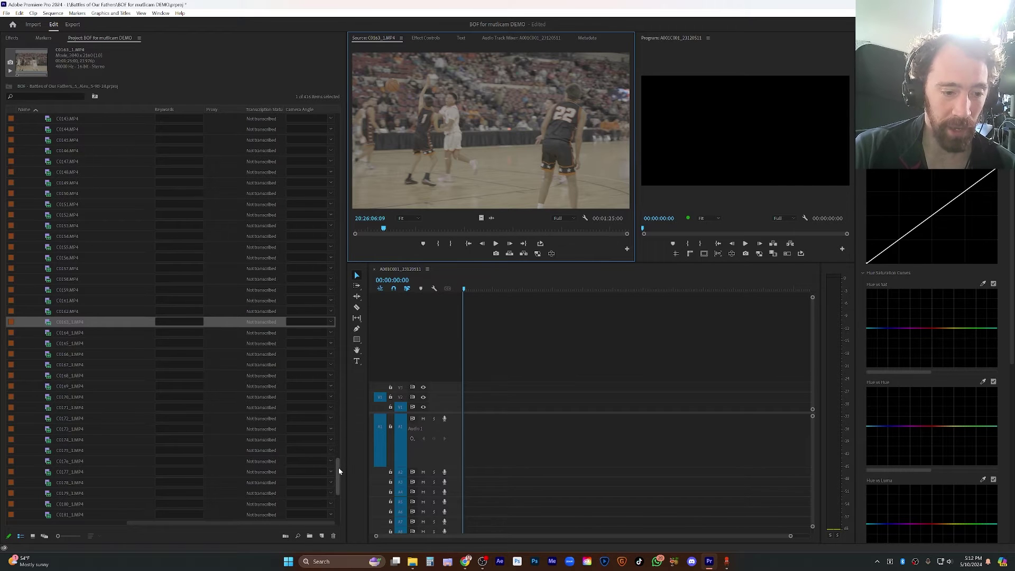
scroll(338, 465, "up", 5)
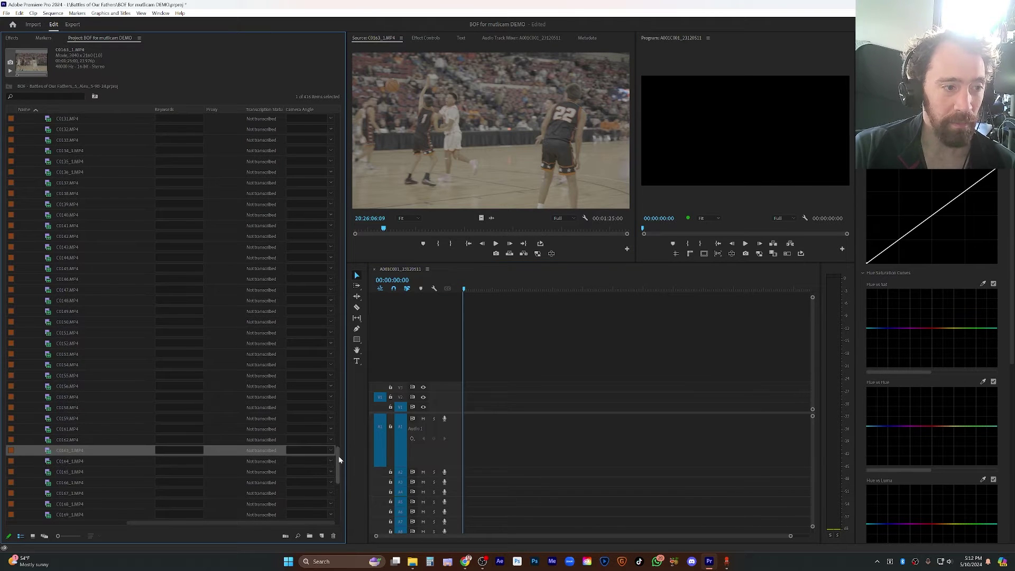
scroll(338, 456, "up", 7)
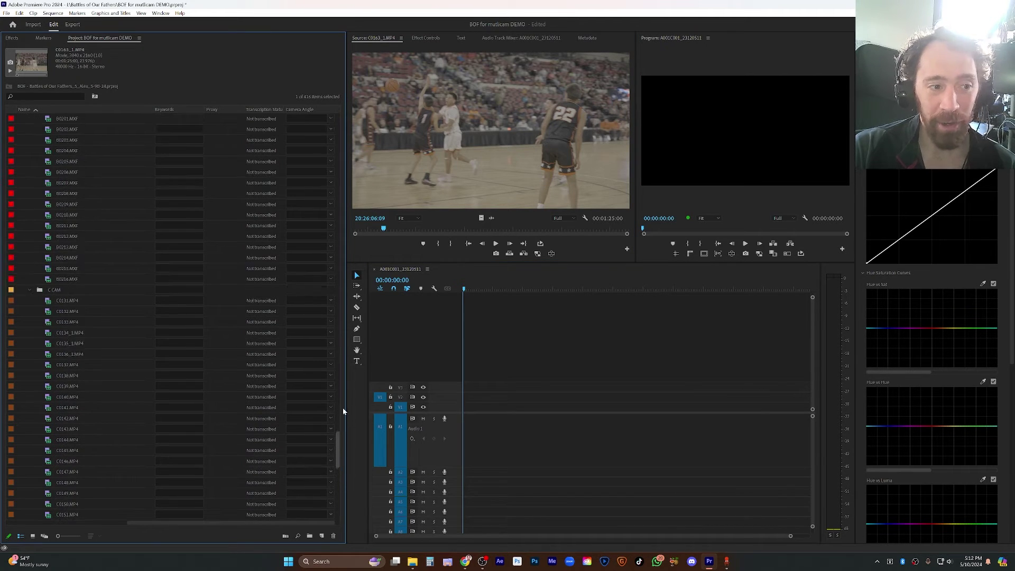
scroll(343, 406, "up", 20)
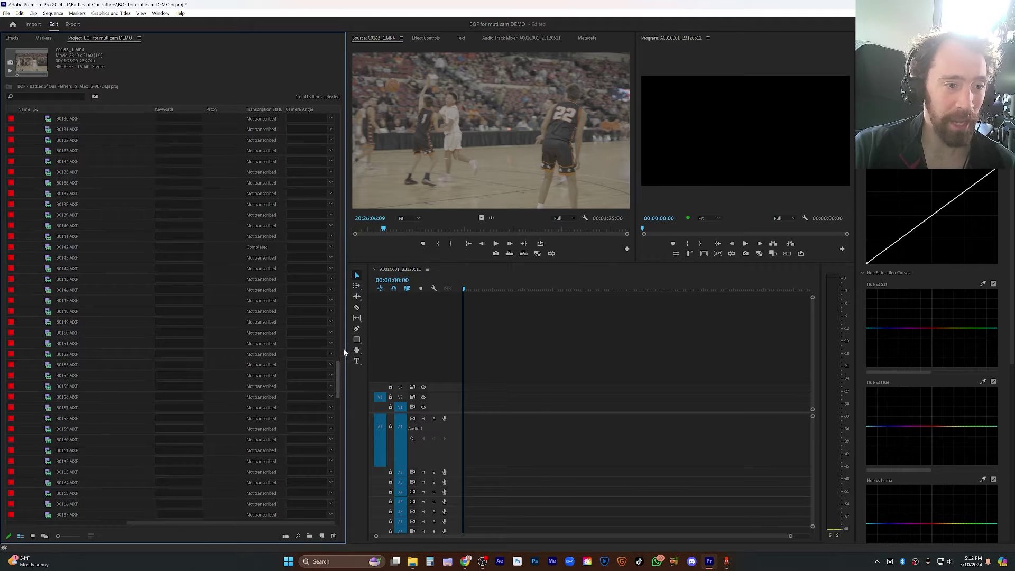
scroll(344, 351, "up", 20)
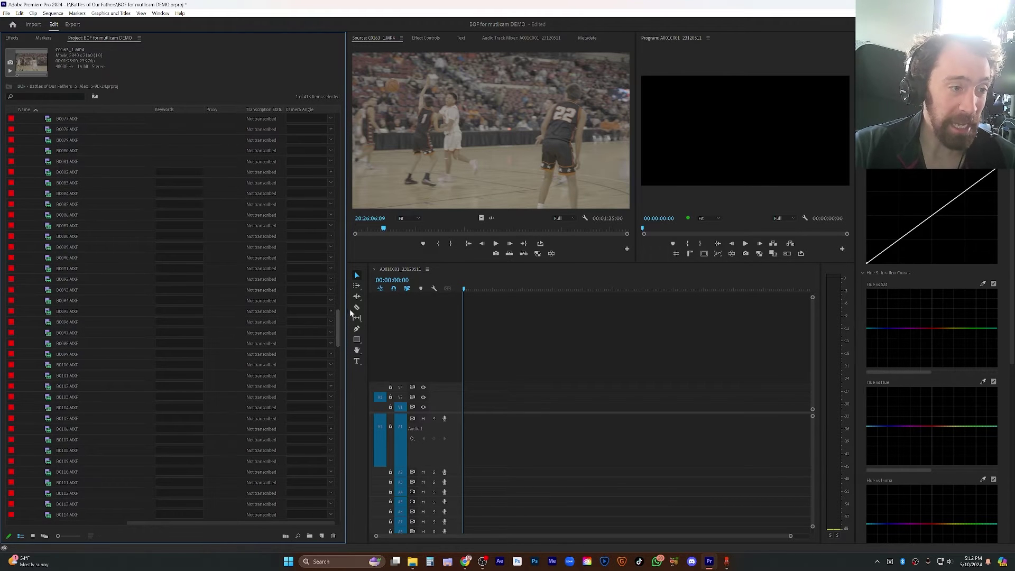
scroll(358, 294, "up", 10)
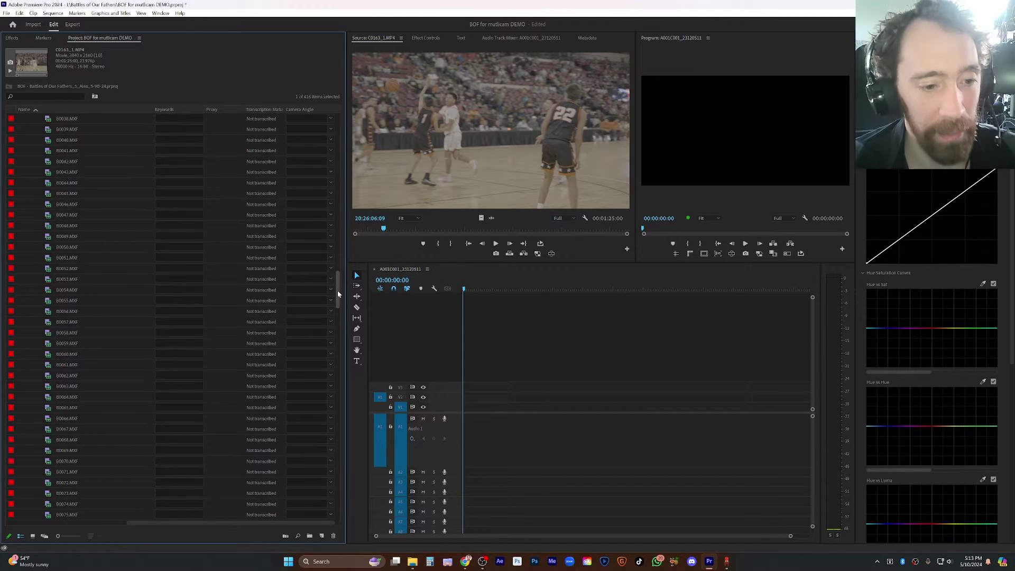
scroll(338, 288, "up", 4)
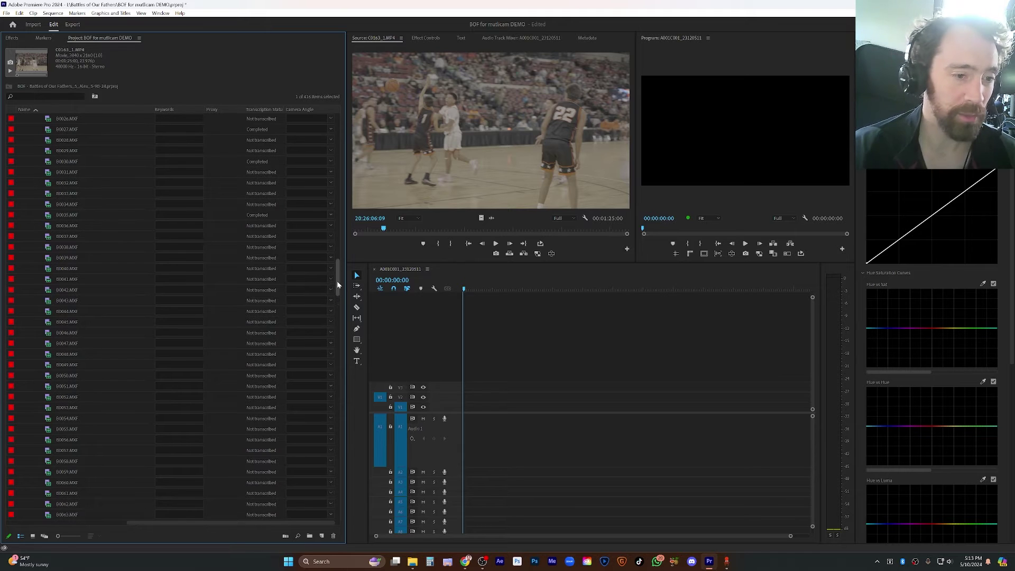
scroll(338, 284, "up", 2)
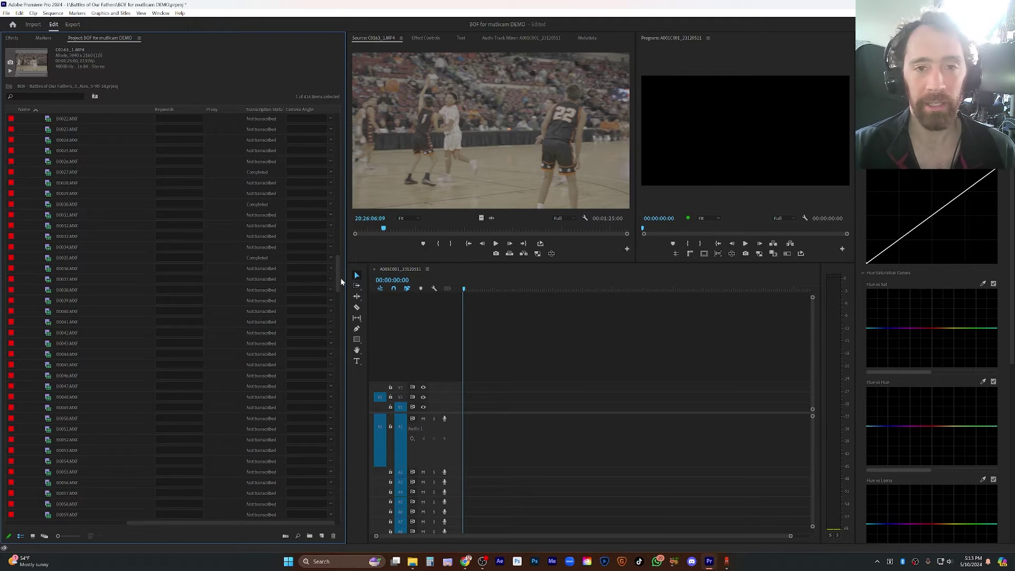
scroll(340, 279, "up", 3)
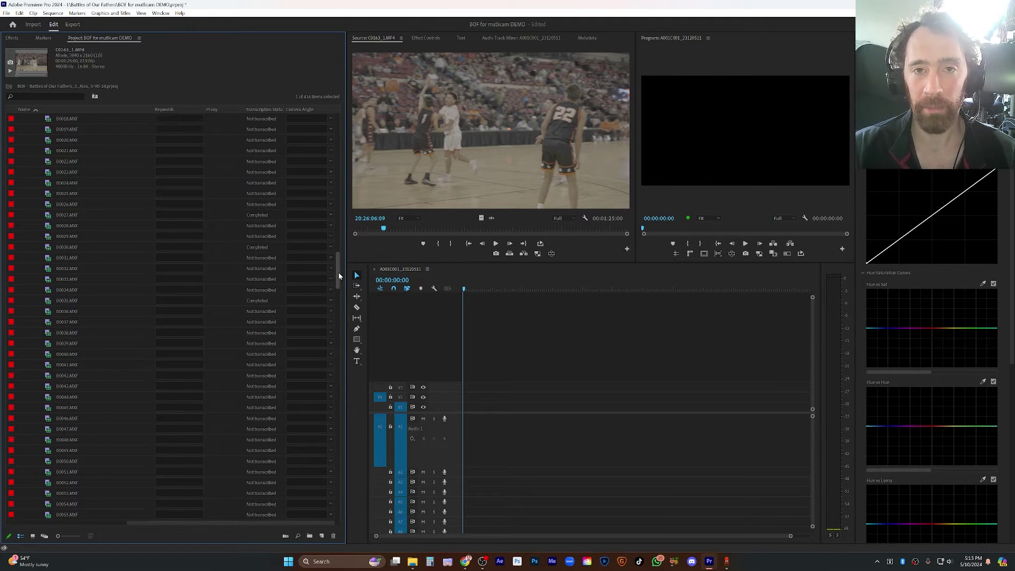
scroll(339, 274, "up", 2)
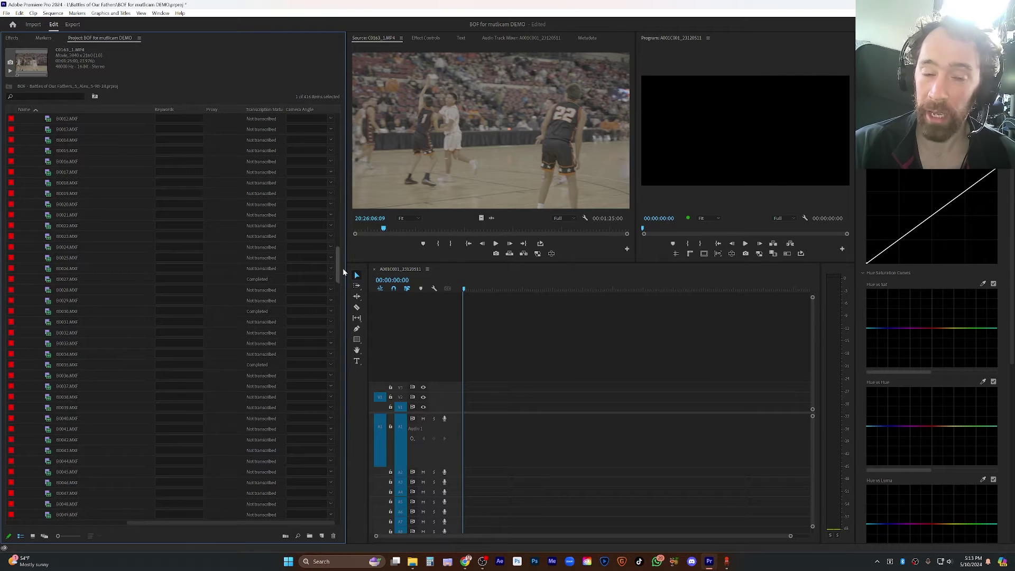
scroll(345, 271, "up", 1)
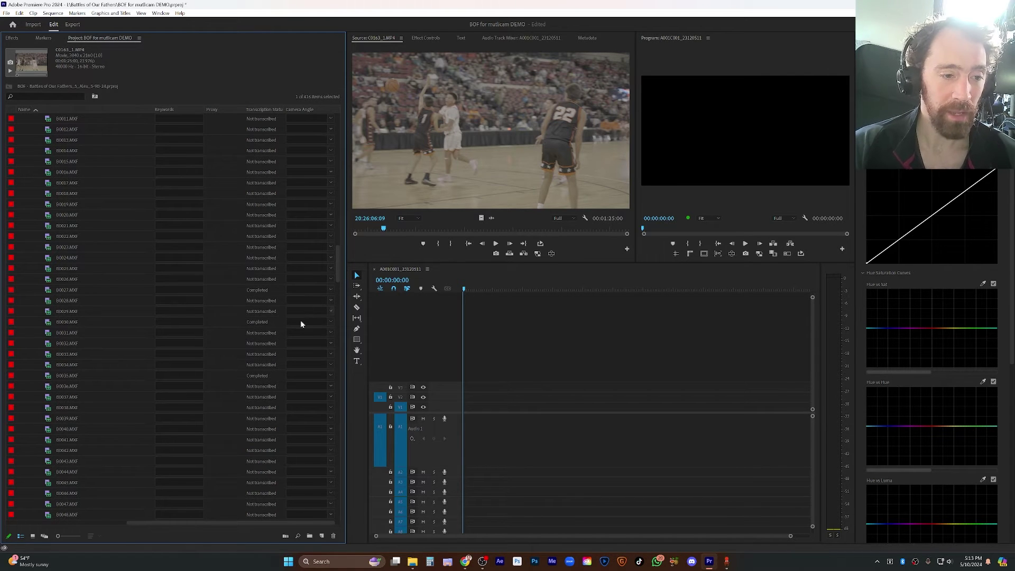
left_click_drag(185, 522, 56, 513)
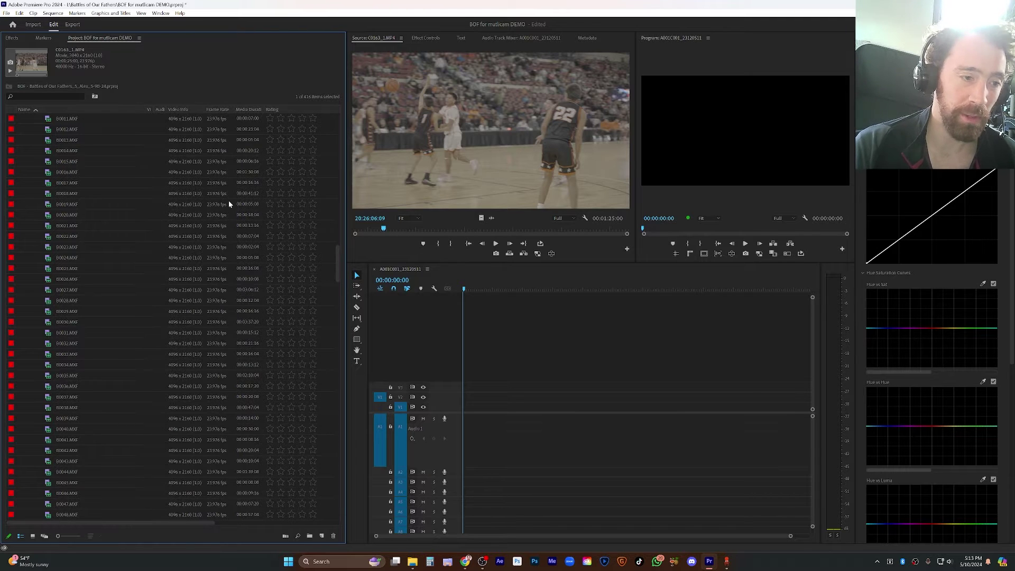
Step: Preview B0018.MXF, then play and stop the A002C039 warm-up clip in the Source Monitor
double_click(48, 197)
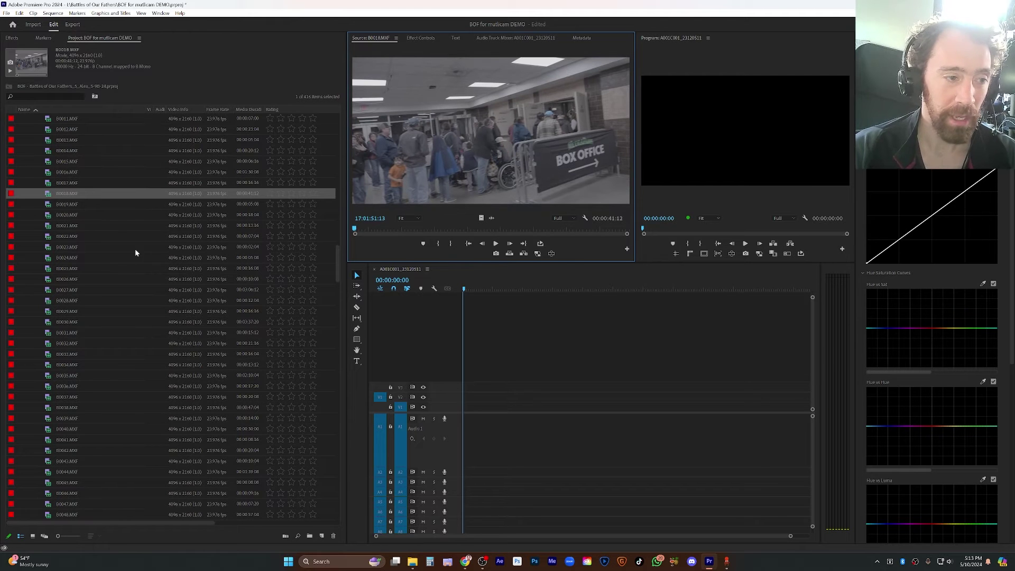
left_click_drag(338, 261, 347, 201)
double_click(50, 291)
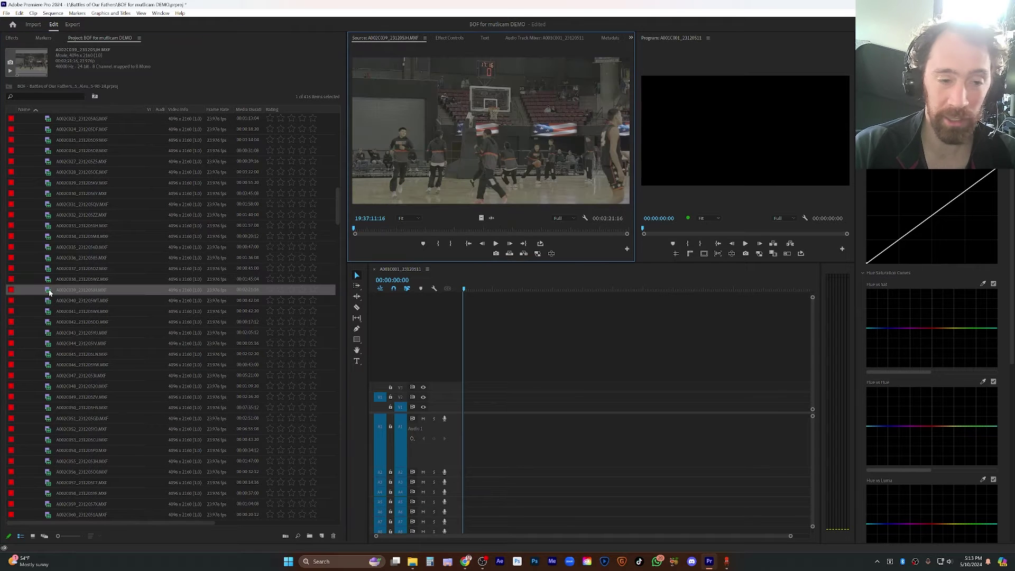
key("space")
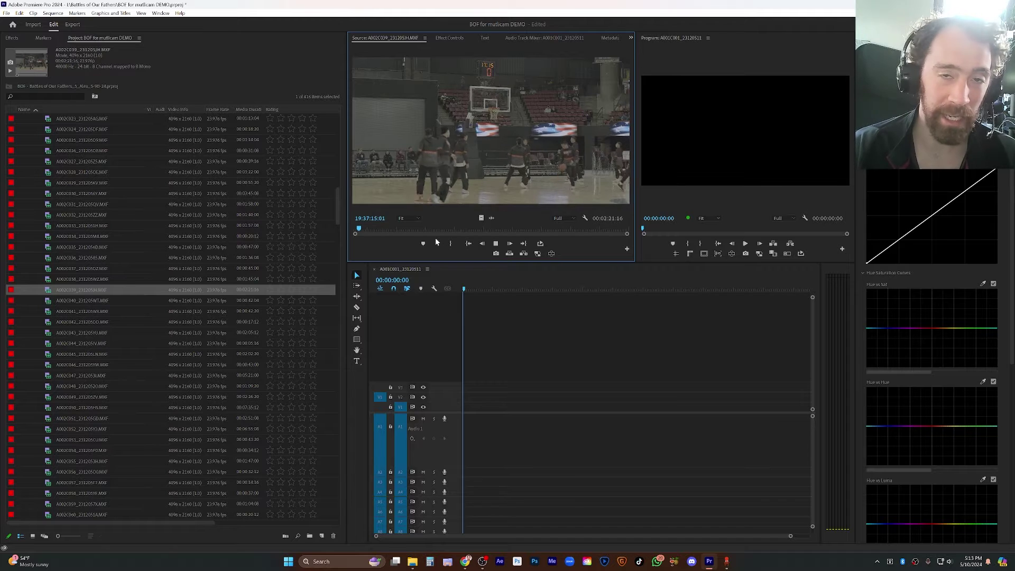
key("space")
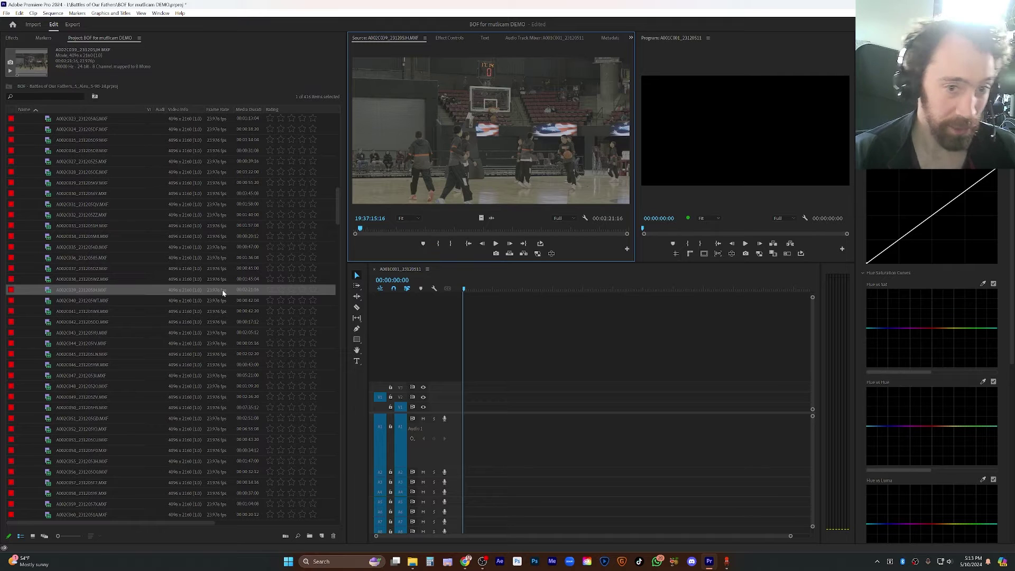
left_click_drag(338, 202, 349, 128)
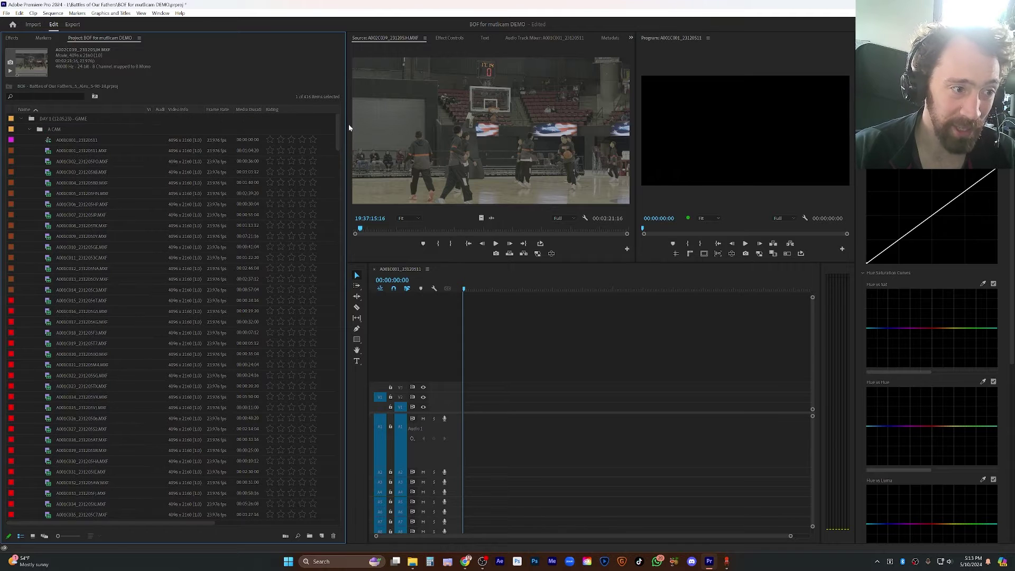
Step: Open the A001C001_23120511 sequence and drop all 120 selected camera clips into it
double_click(50, 143)
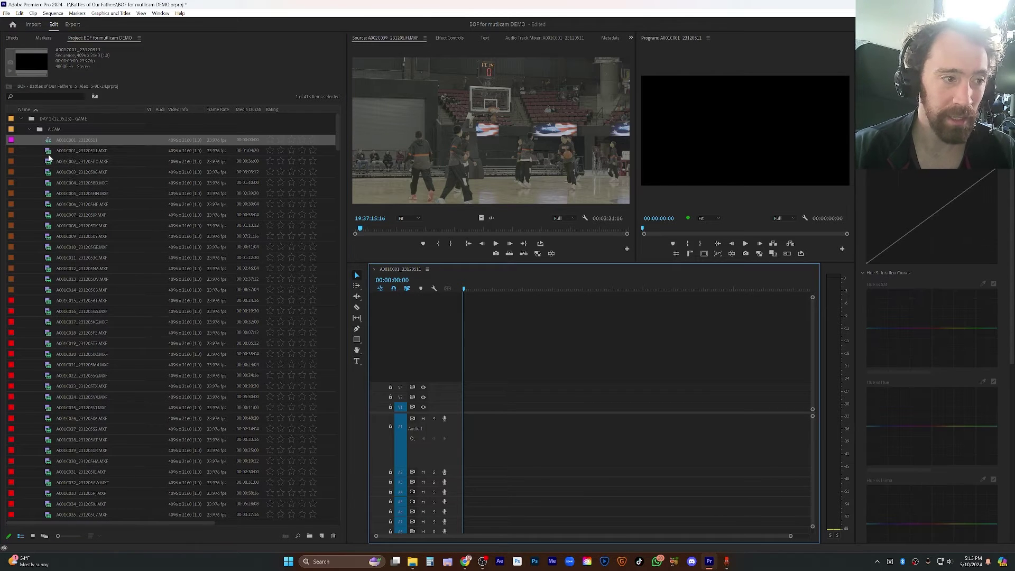
left_click(49, 153)
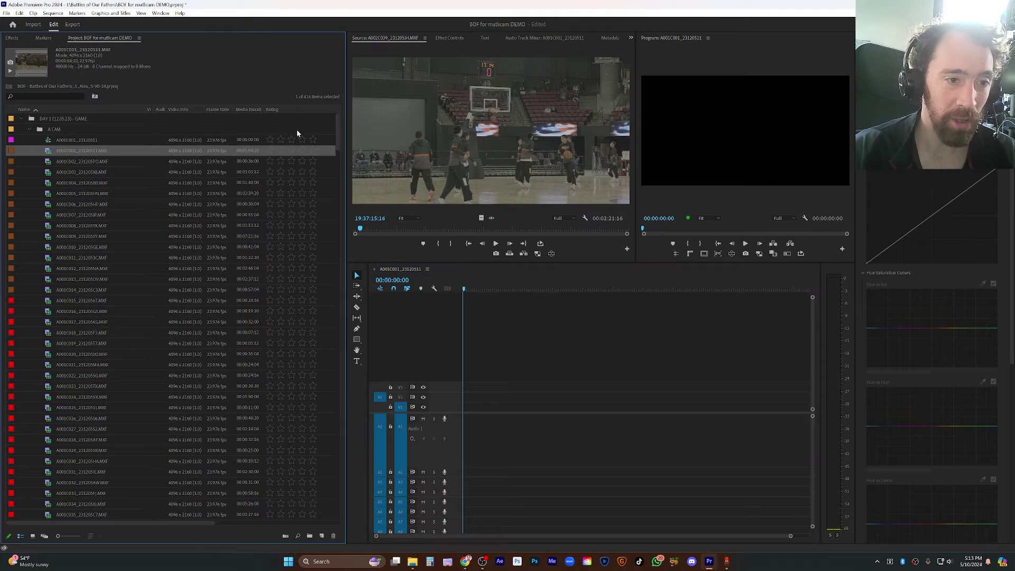
left_click_drag(339, 135, 339, 240)
left_click(55, 248, "shift")
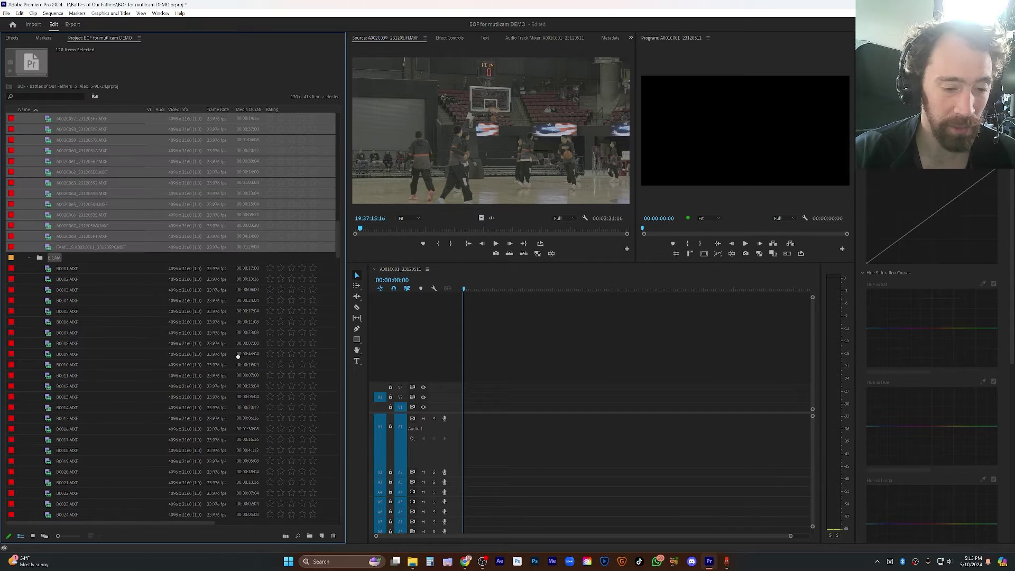
left_click_drag(55, 250, 447, 416)
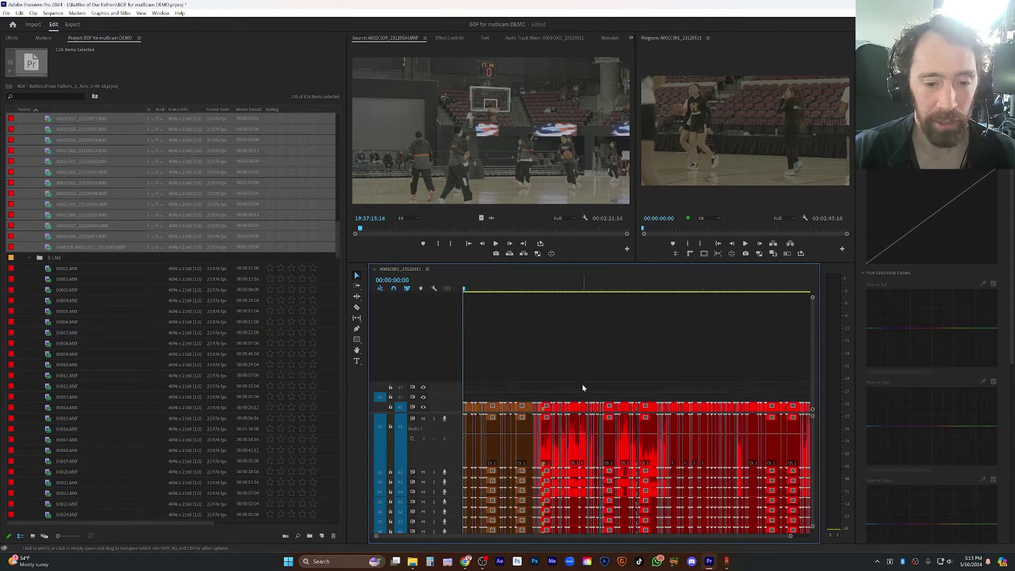
Step: Fit the sequence with backslash and zoom out with minus to see all clips
key("backslash")
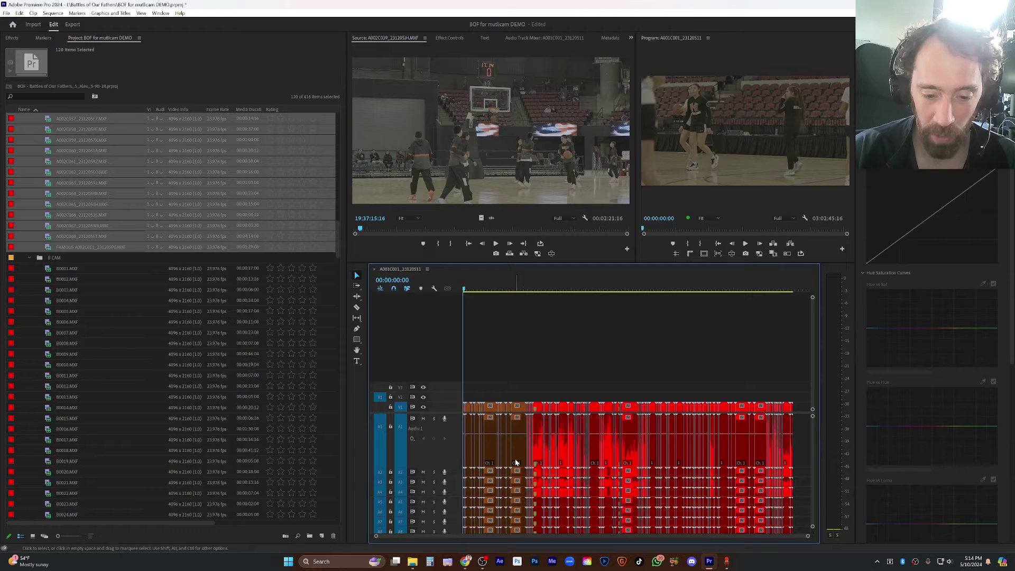
scroll(517, 463, "up", 4)
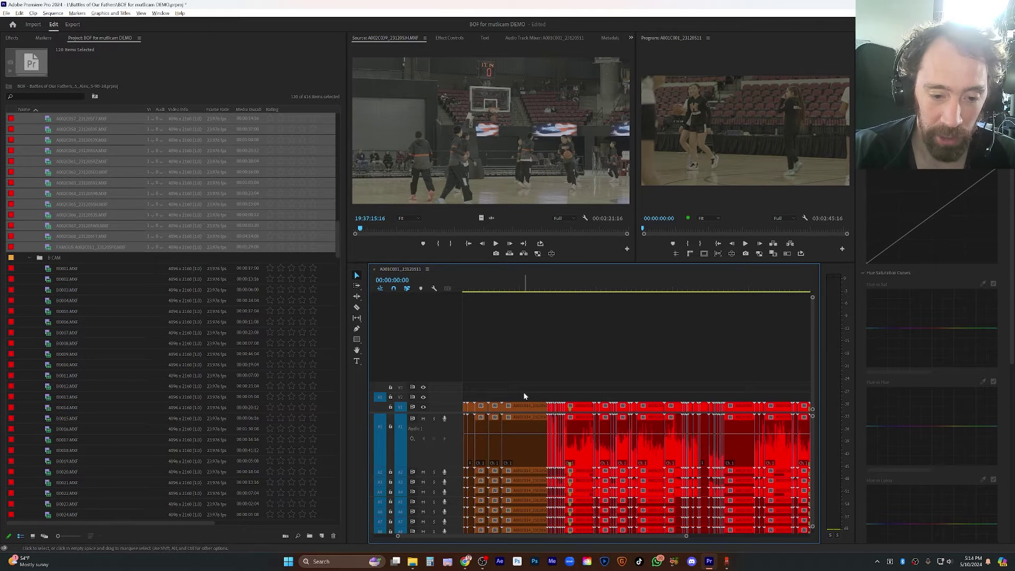
key("minus")
key("minus")
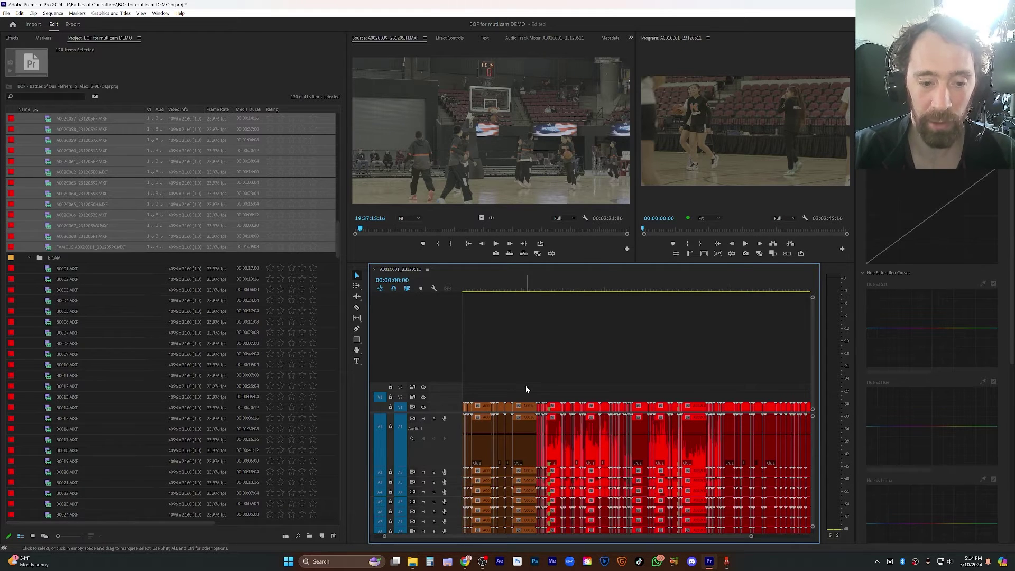
Step: Move the block of clips at the sequence start up onto V2
left_click_drag(525, 386, 450, 427)
key("equal")
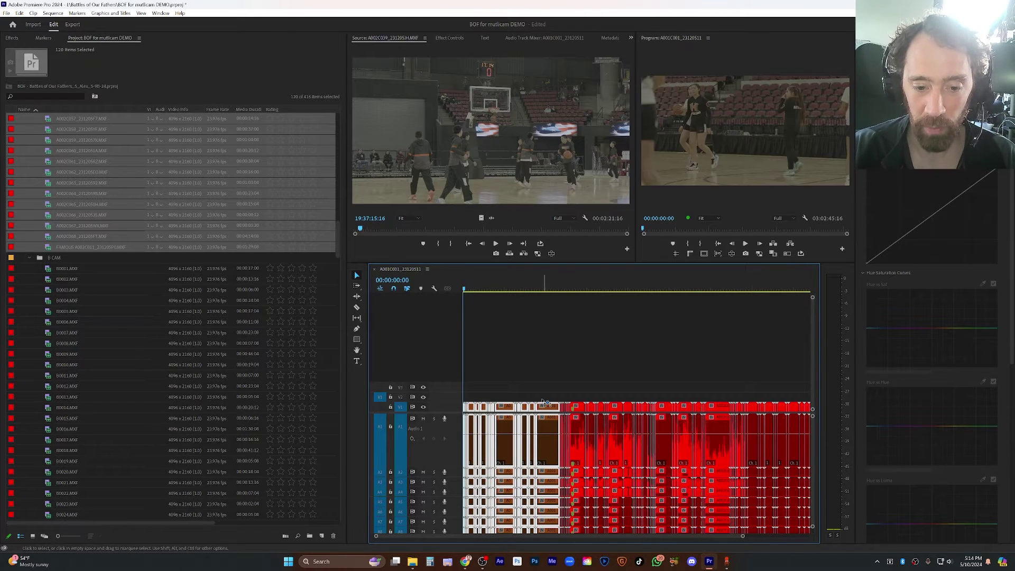
left_click_drag(544, 403, 543, 402)
left_click_drag(641, 424, 641, 425)
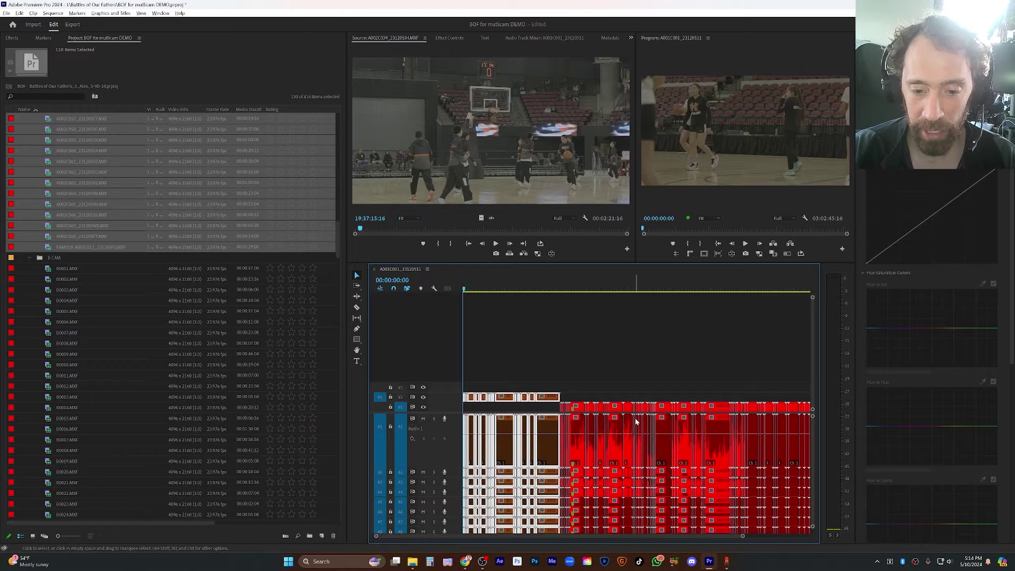
scroll(650, 419, "up", 2)
scroll(662, 419, "up", 4)
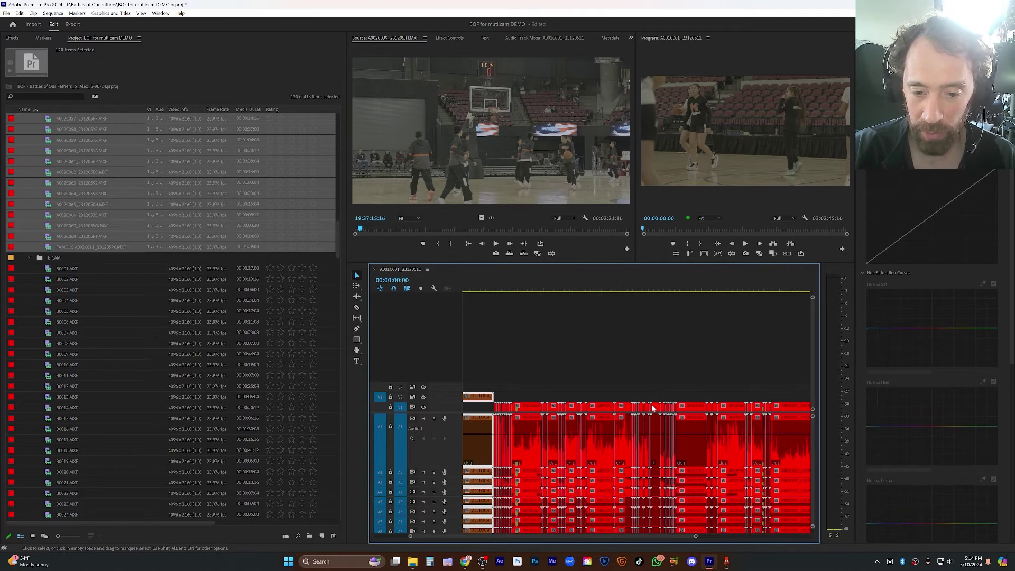
scroll(687, 420, "down", 2)
Step: Move the overlapping clip stack mid-sequence up onto V2
left_click(638, 398)
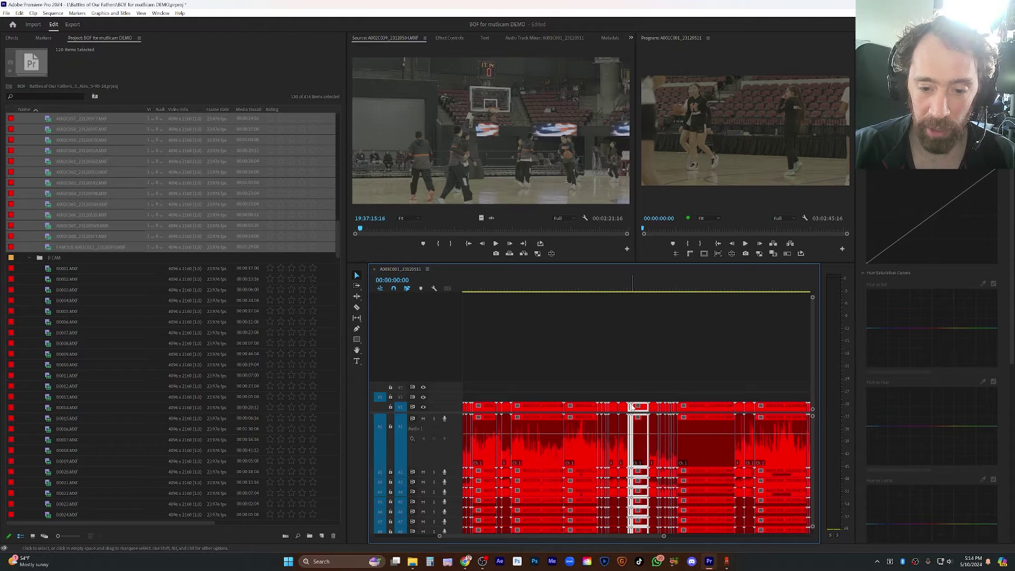
left_click_drag(638, 405, 711, 407)
scroll(695, 409, "down", 10)
scroll(706, 406, "down", 6)
scroll(700, 400, "down", 8)
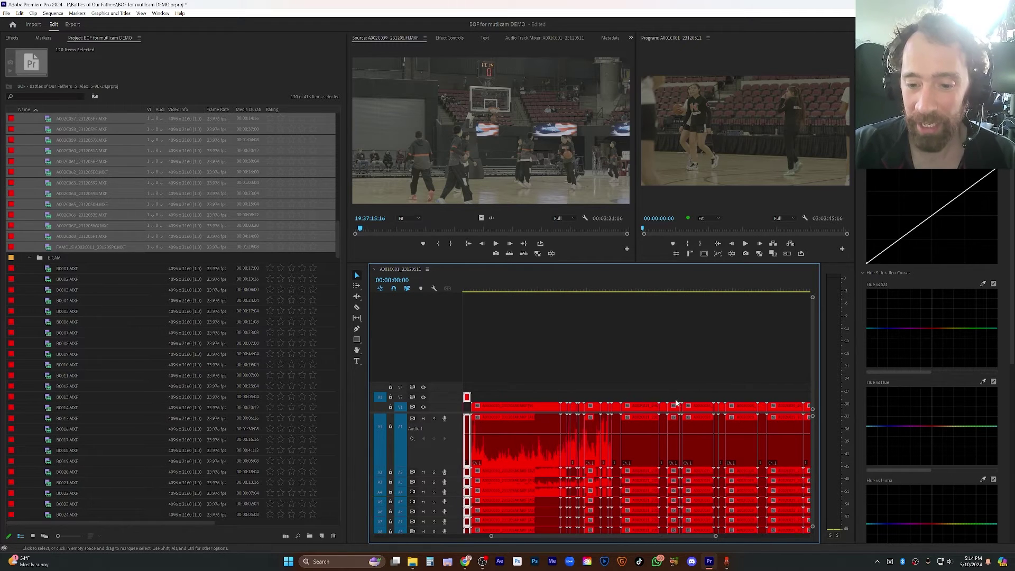
scroll(652, 400, "down", 5)
scroll(651, 399, "down", 2)
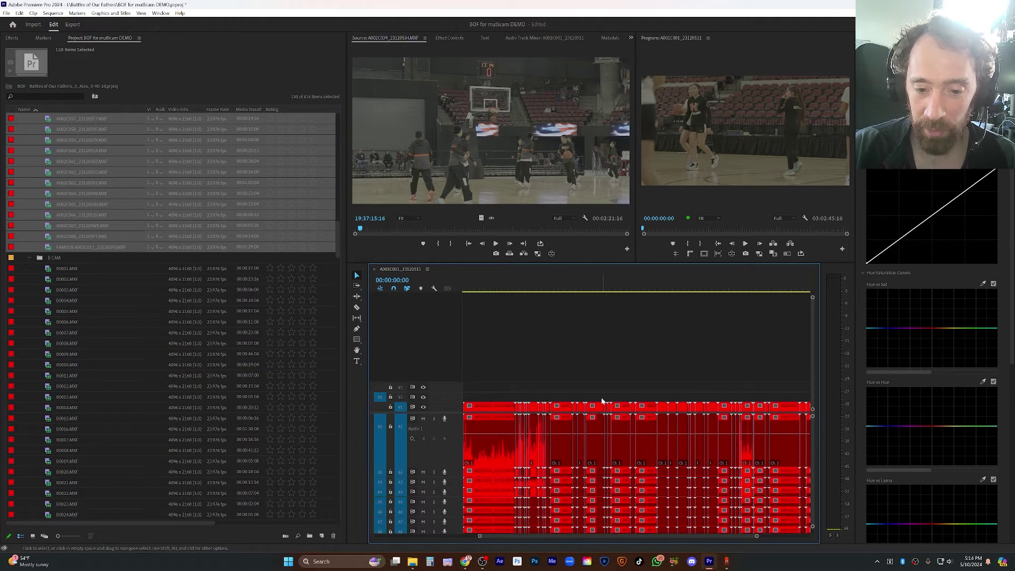
Step: Marquee-select the next groups of overlapping clips on V1
left_click_drag(548, 395, 725, 405)
scroll(725, 408, "down", 3)
scroll(725, 407, "down", 5)
left_click_drag(568, 396, 715, 401)
Step: Zoom out the timeline, select the orange clips at the sequence start, then clear the selection
key("minus")
key("minus")
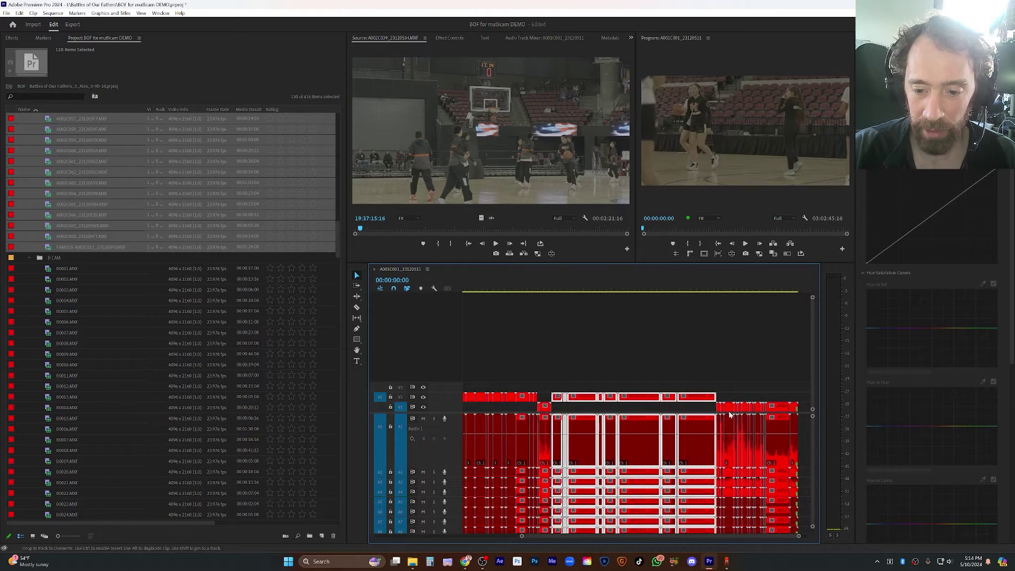
key("minus")
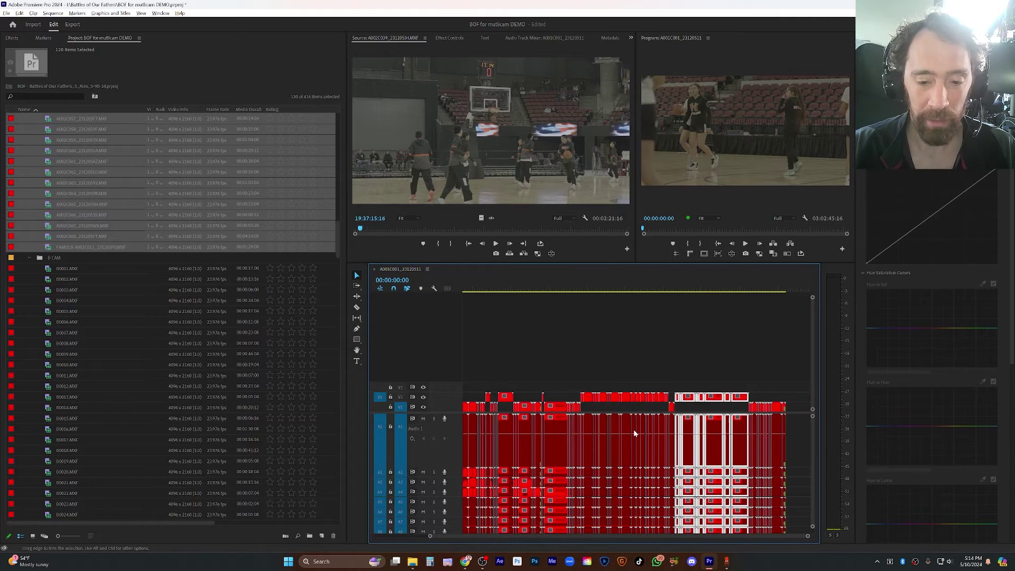
scroll(775, 440, "up", 5)
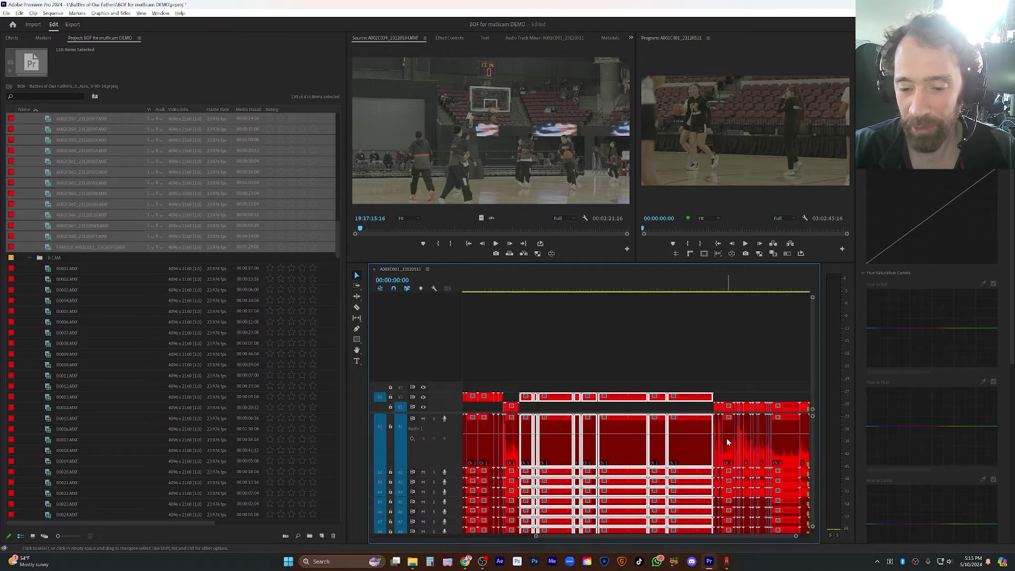
scroll(726, 438, "down", 4)
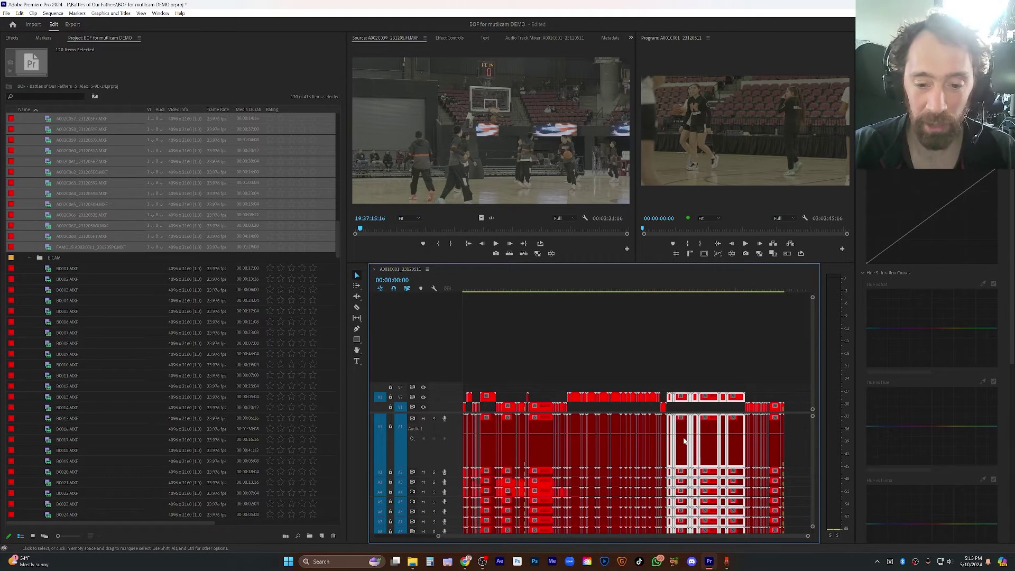
scroll(684, 441, "down", 1)
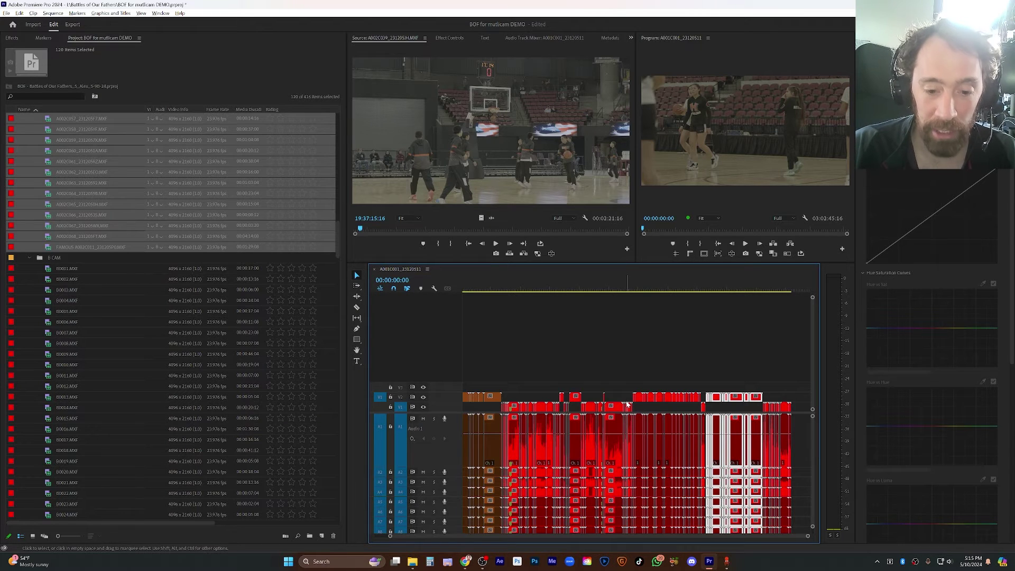
scroll(627, 404, "down", 1)
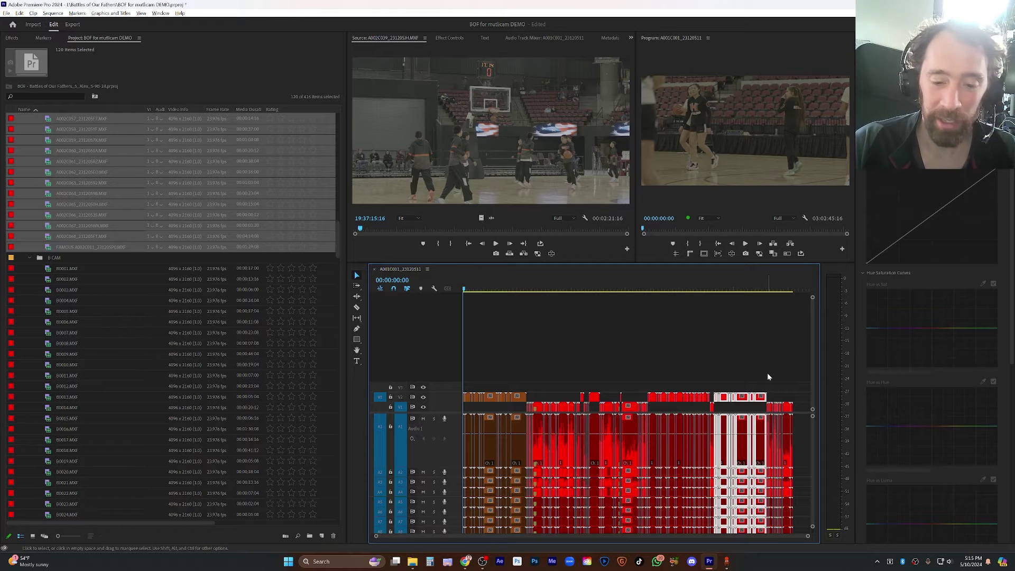
left_click_drag(785, 373, 458, 400)
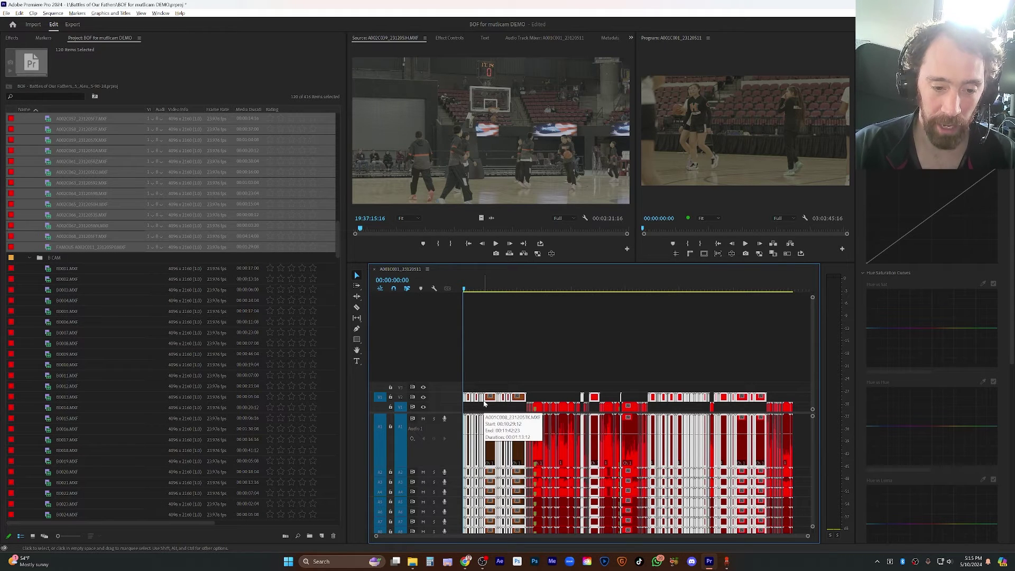
left_click(595, 388)
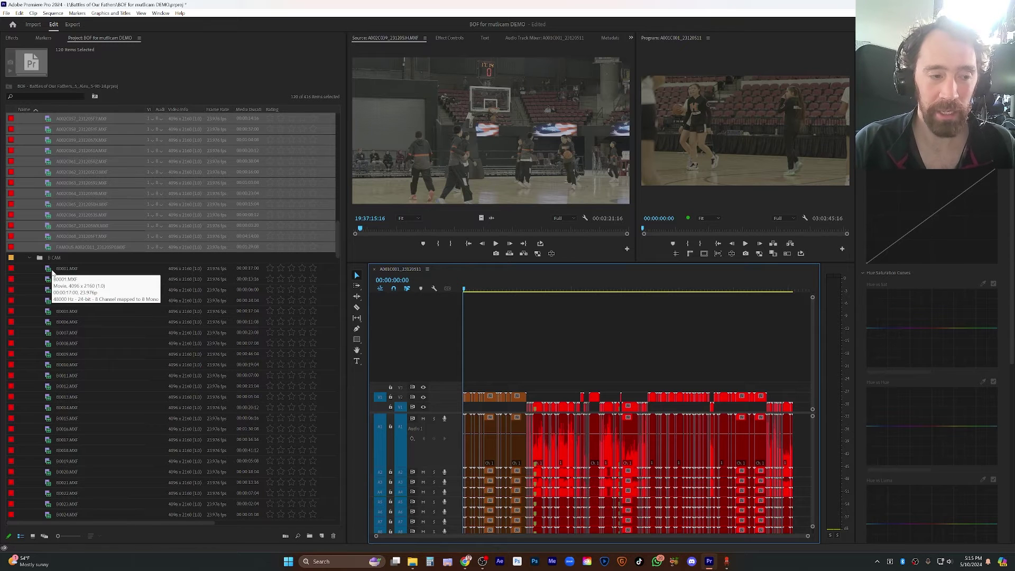
Step: Try Create Multi-Camera Source Sequence with timecode sync, single sequence and Camera Angle tracks, then cancel
right_click(62, 243)
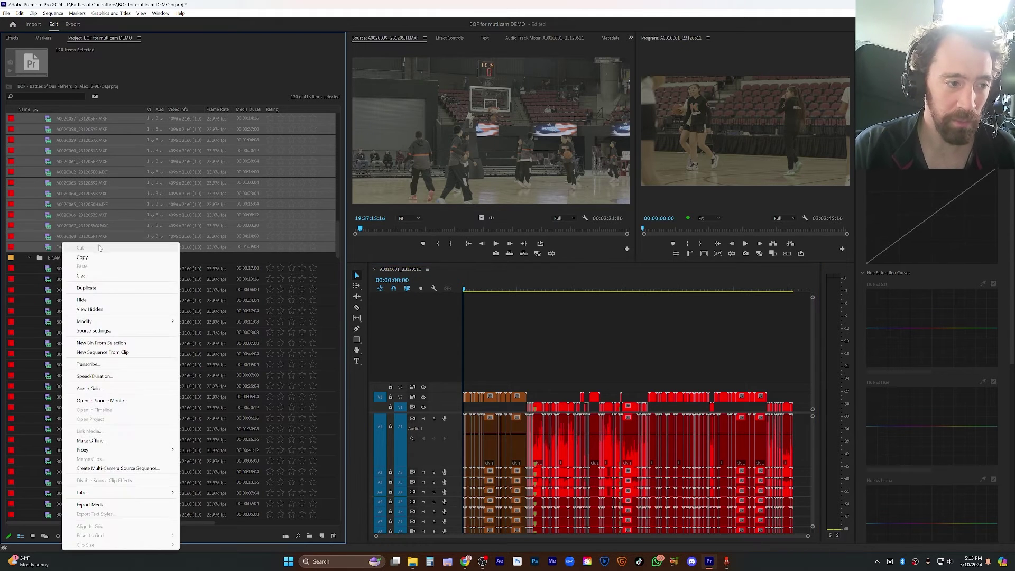
left_click(118, 469)
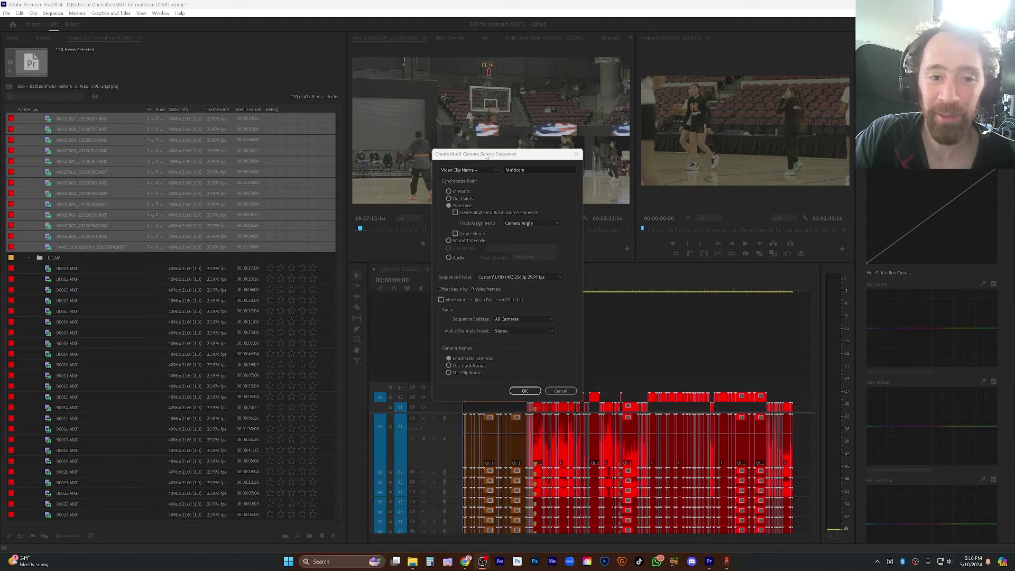
left_click_drag(484, 157, 502, 155)
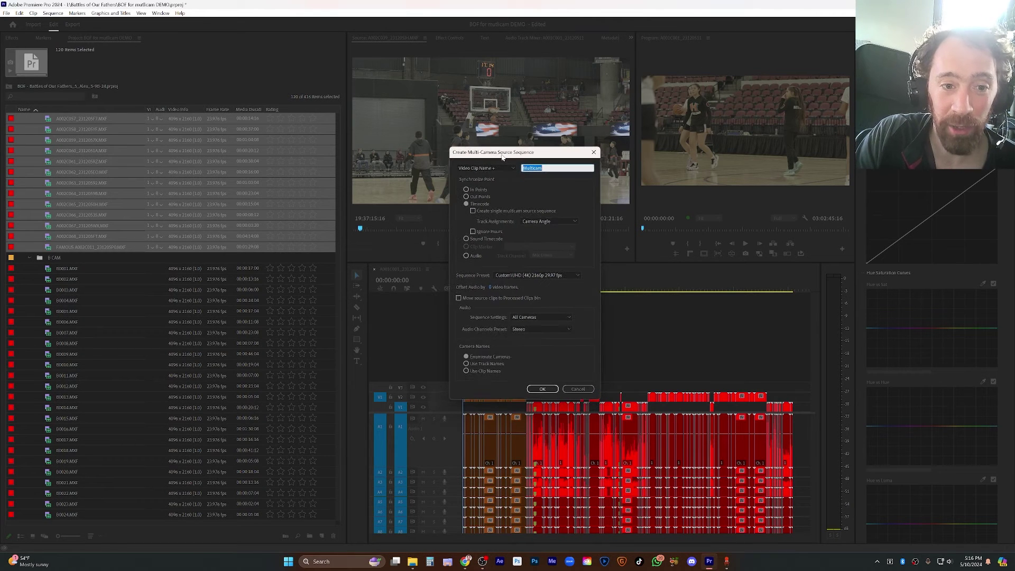
left_click(468, 256)
left_click(564, 256)
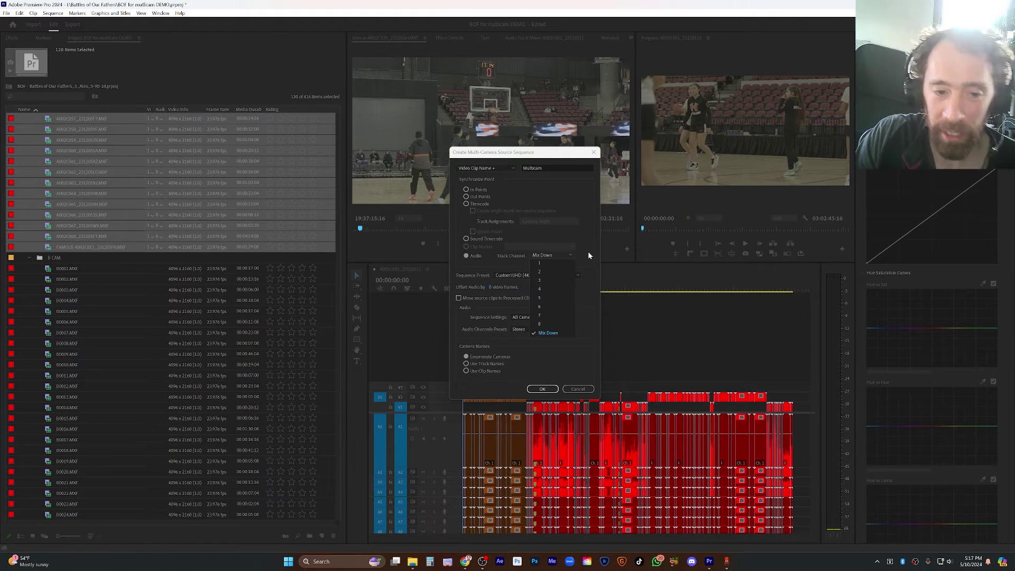
left_click(512, 256)
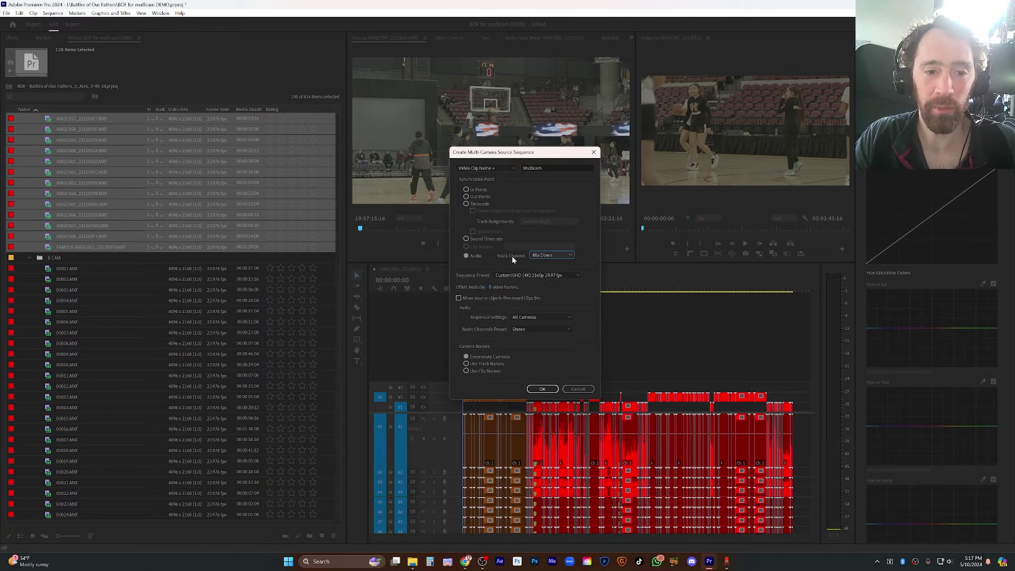
left_click(466, 204)
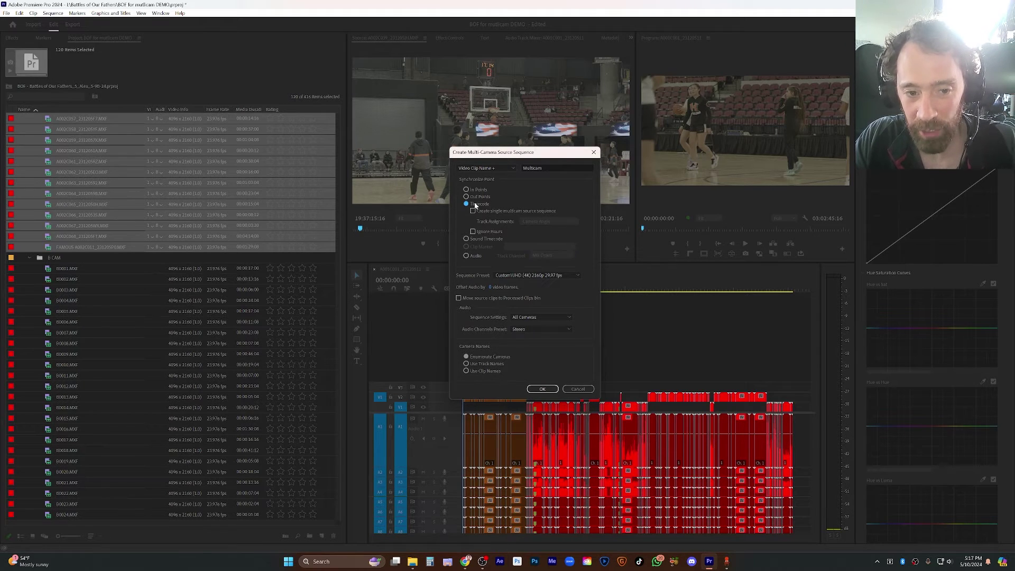
left_click(520, 211)
left_click(558, 223)
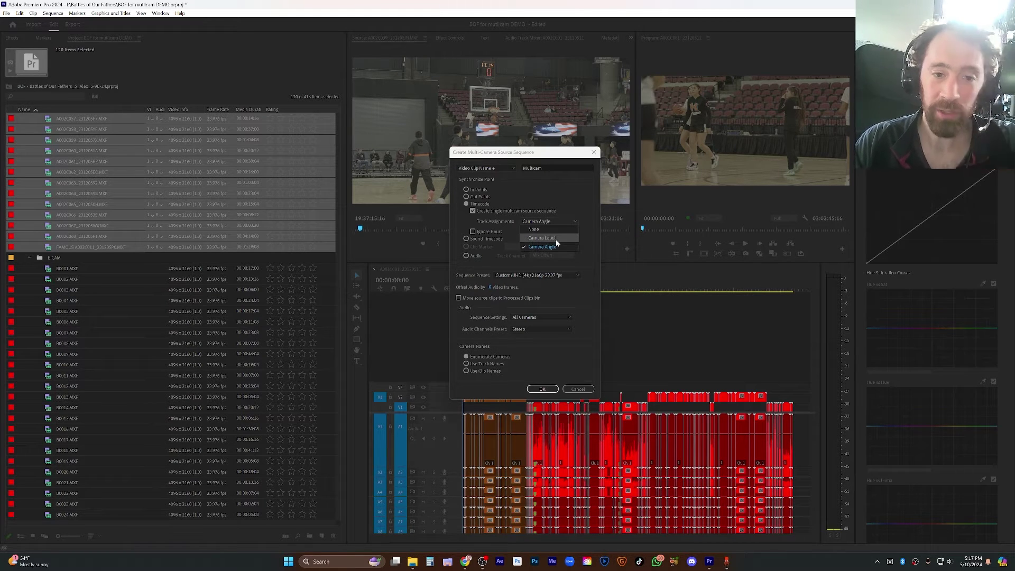
left_click(556, 240)
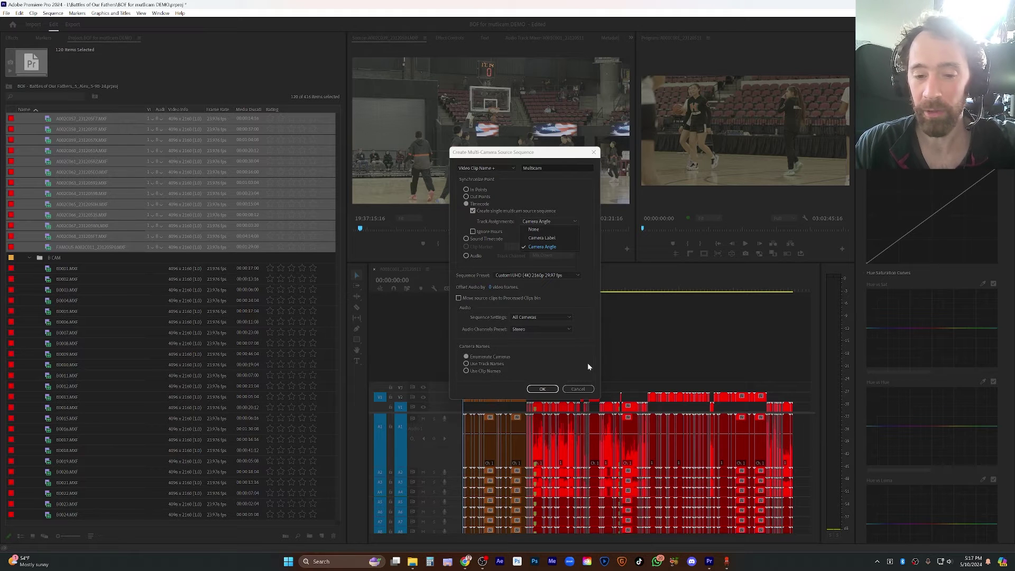
left_click(578, 389)
Step: Deselect all project clips, select only the FAMOUS clip, and bring up the column options
right_click(51, 191)
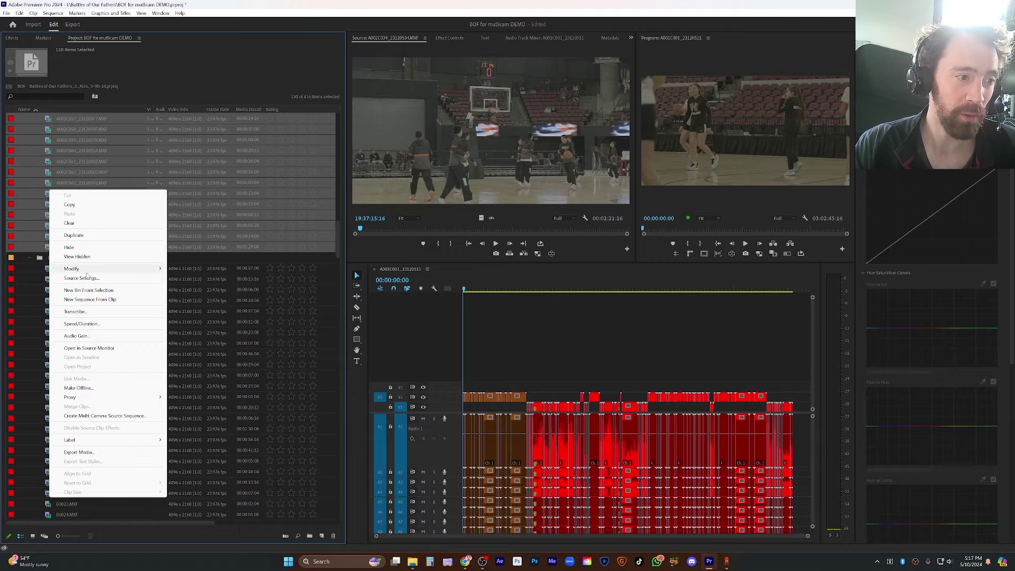
left_click(8, 154)
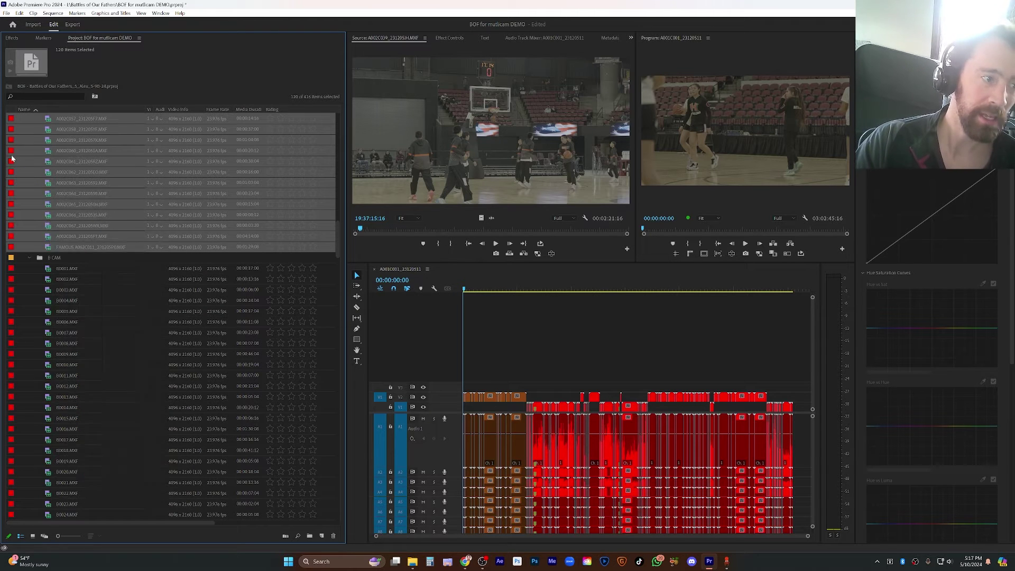
key("ctrl+shift+a")
left_click(77, 248)
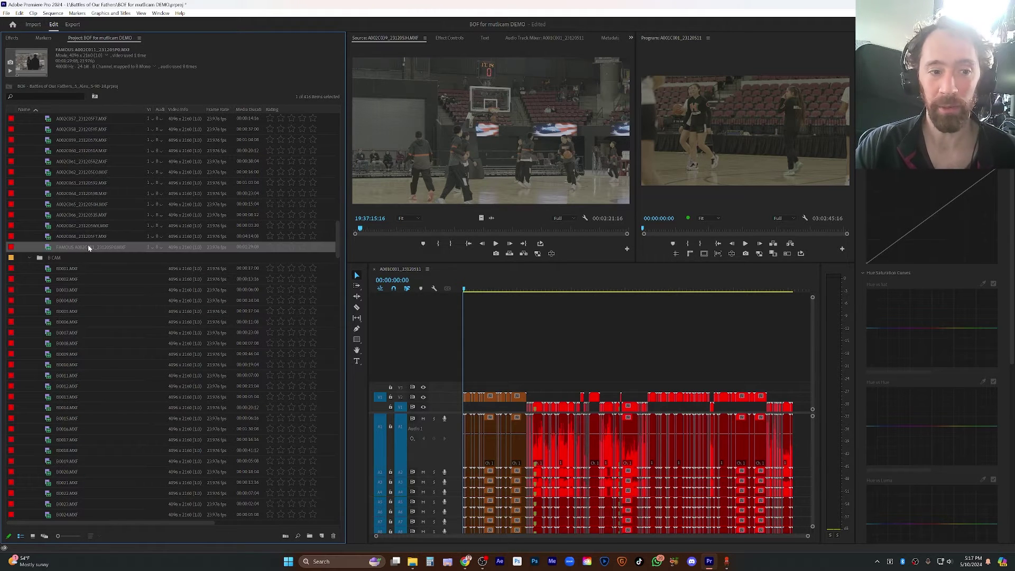
scroll(89, 248, "up", 8)
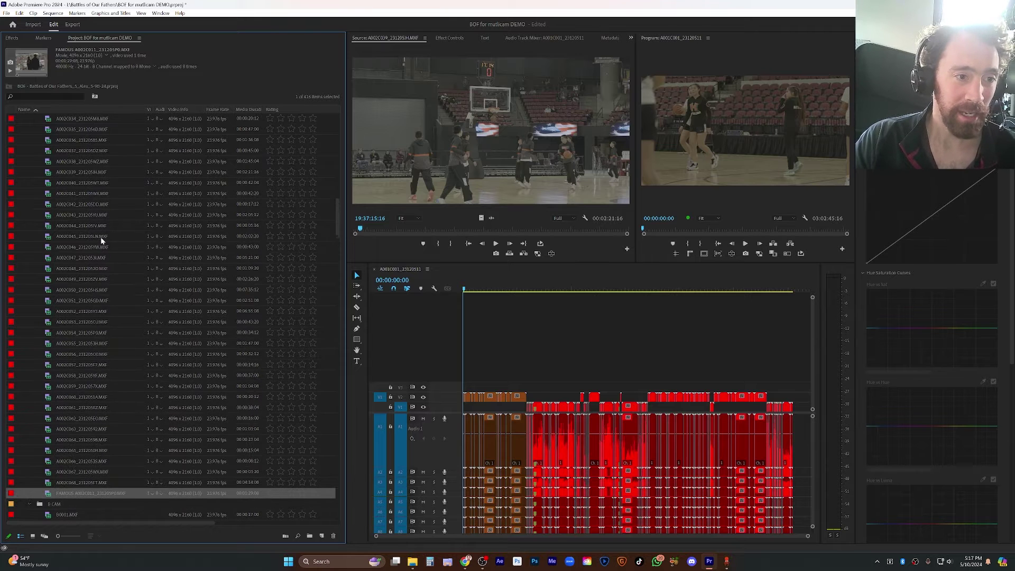
right_click(281, 109)
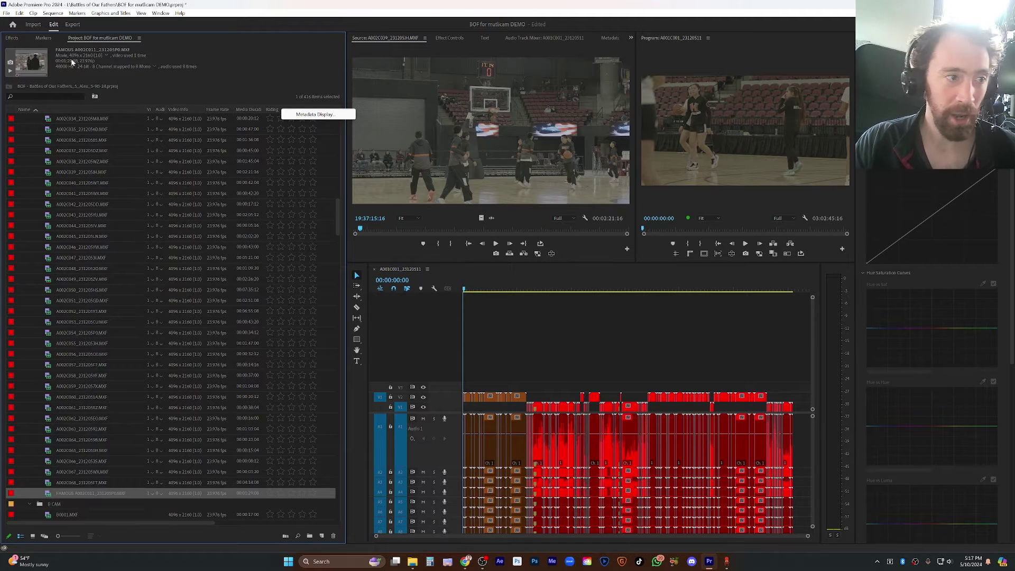
Step: Enable Camera Angle under Dynamic Media in Metadata Display and scroll the project list to that column
left_click(140, 37)
left_click(139, 37)
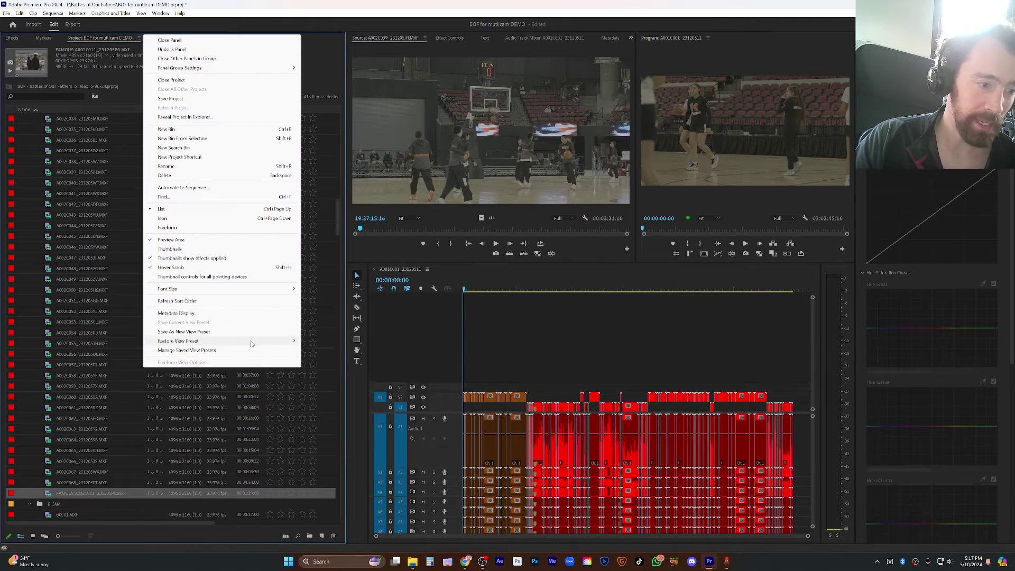
left_click(256, 314)
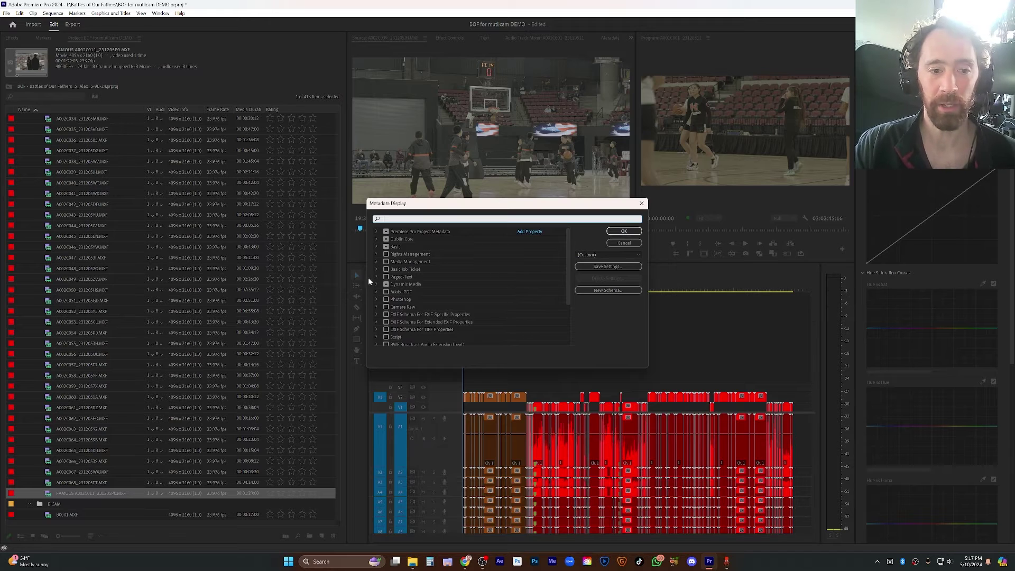
left_click(377, 284)
scroll(496, 293, "down", 1)
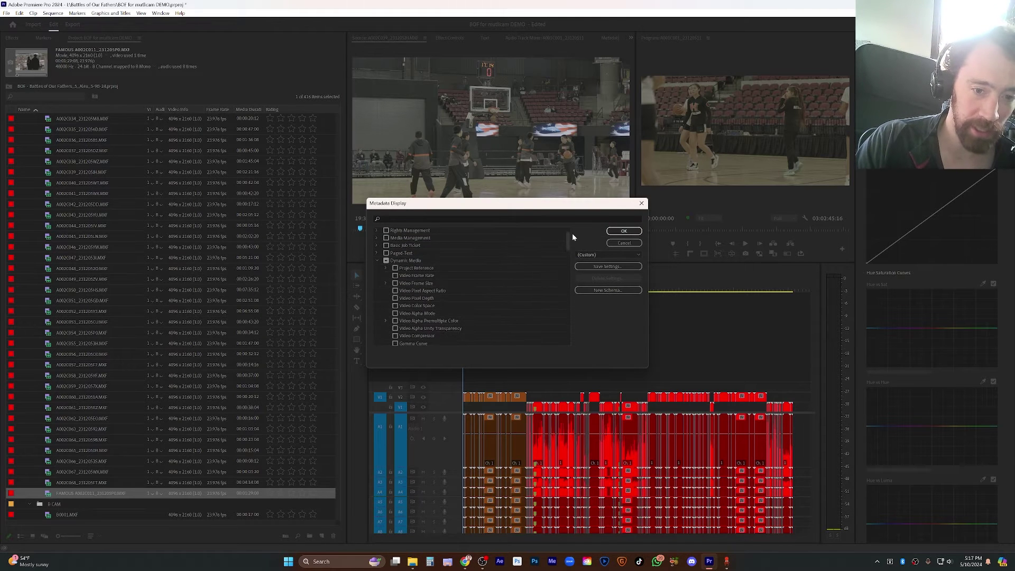
left_click_drag(570, 240, 564, 324)
scroll(466, 304, "up", 1)
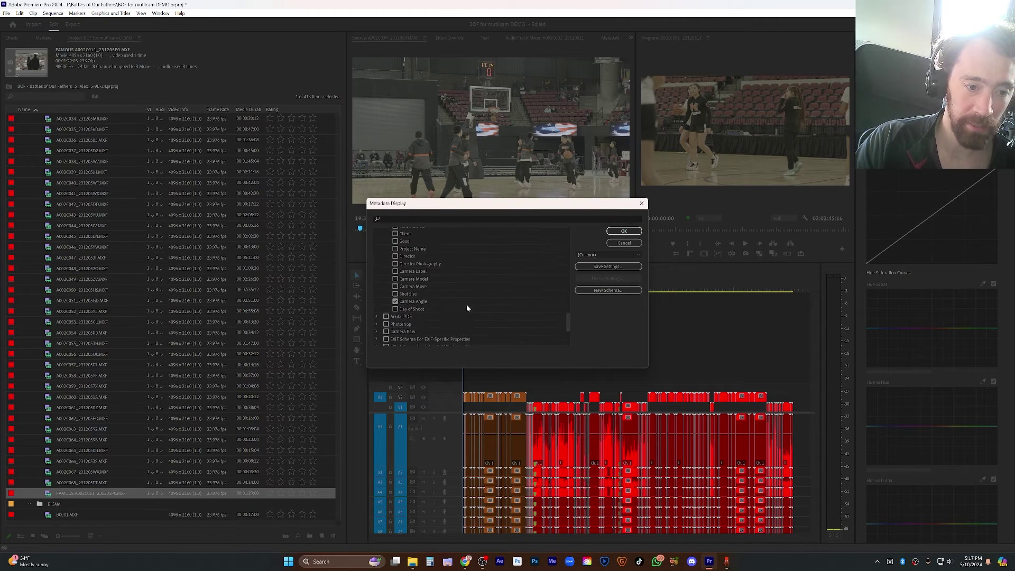
left_click(624, 231)
left_click_drag(135, 523, 186, 524)
left_click(241, 524)
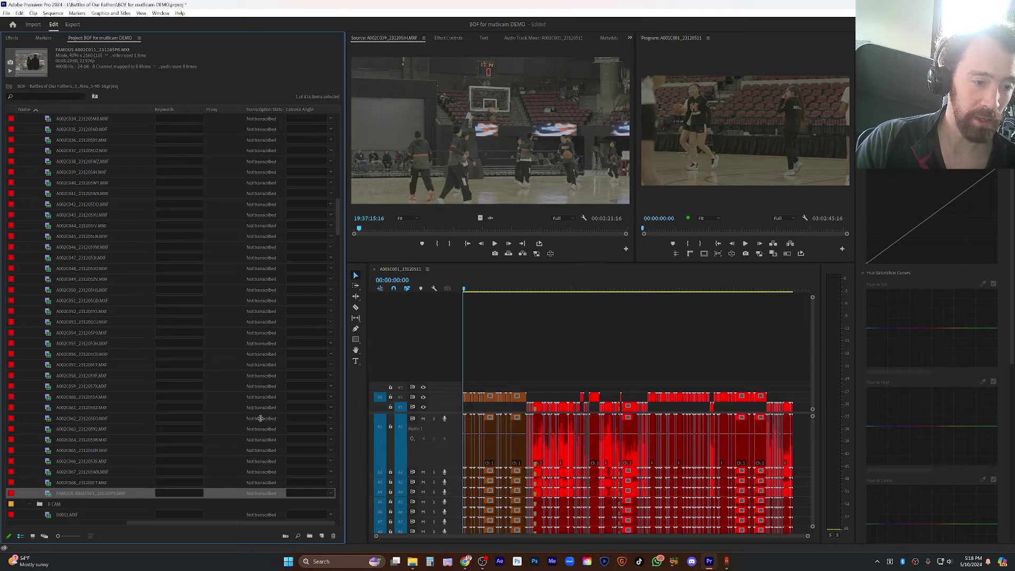
Step: Narrow the project list, show the Metadata panel, and move the timeline divider lower
left_click_drag(346, 423, 277, 418)
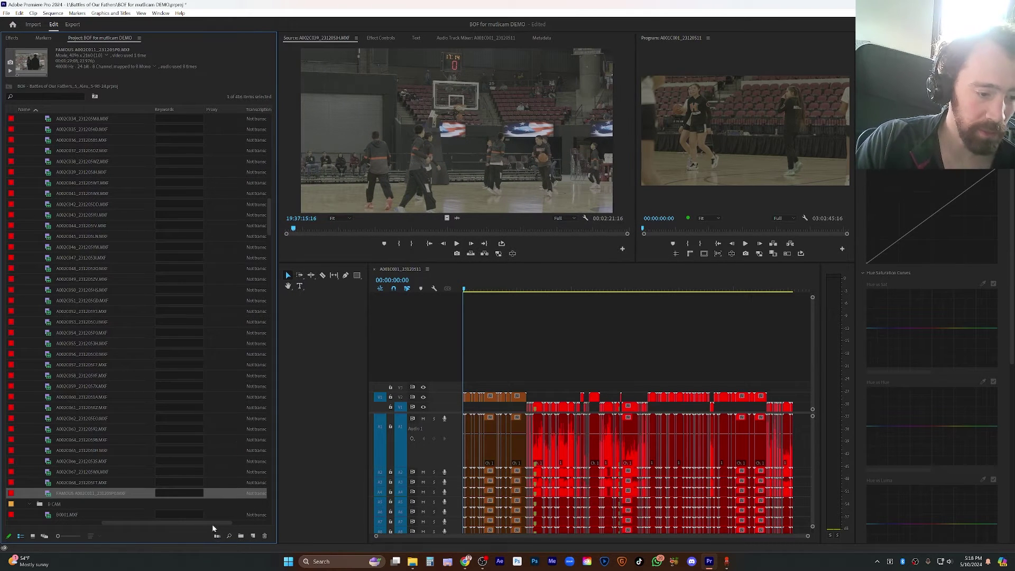
scroll(271, 520, "right", 3)
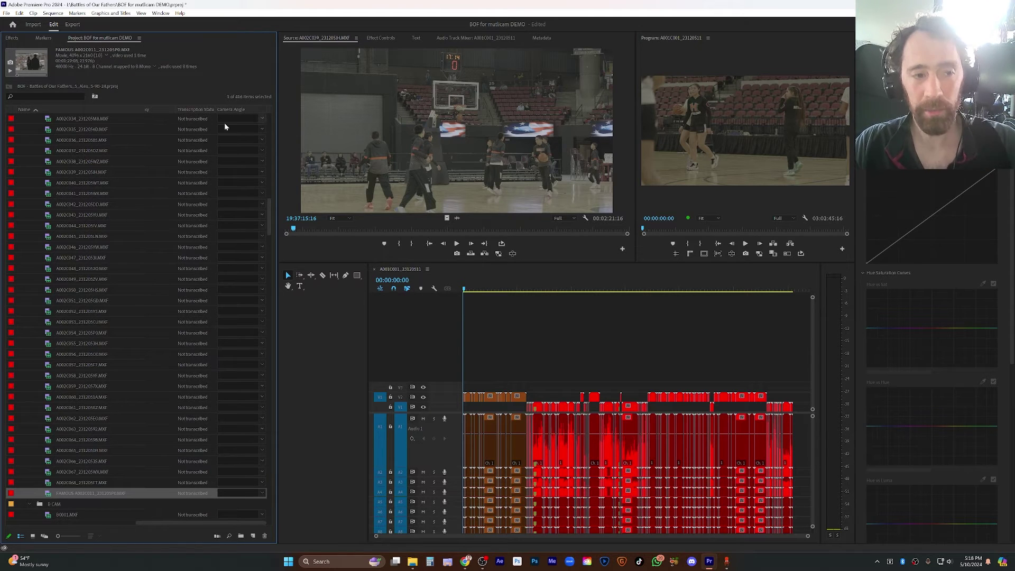
left_click(547, 39)
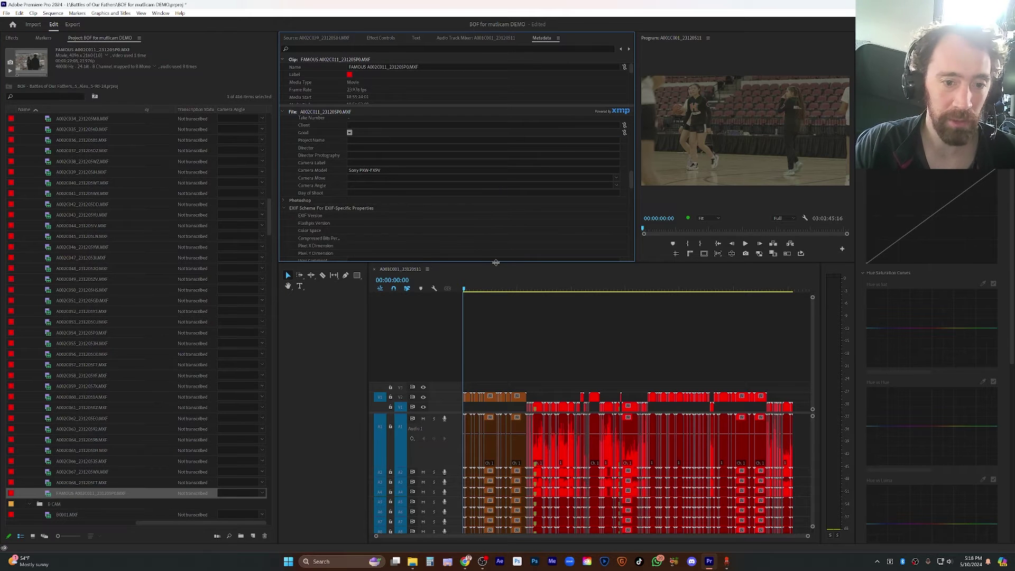
left_click_drag(495, 263, 300, 334)
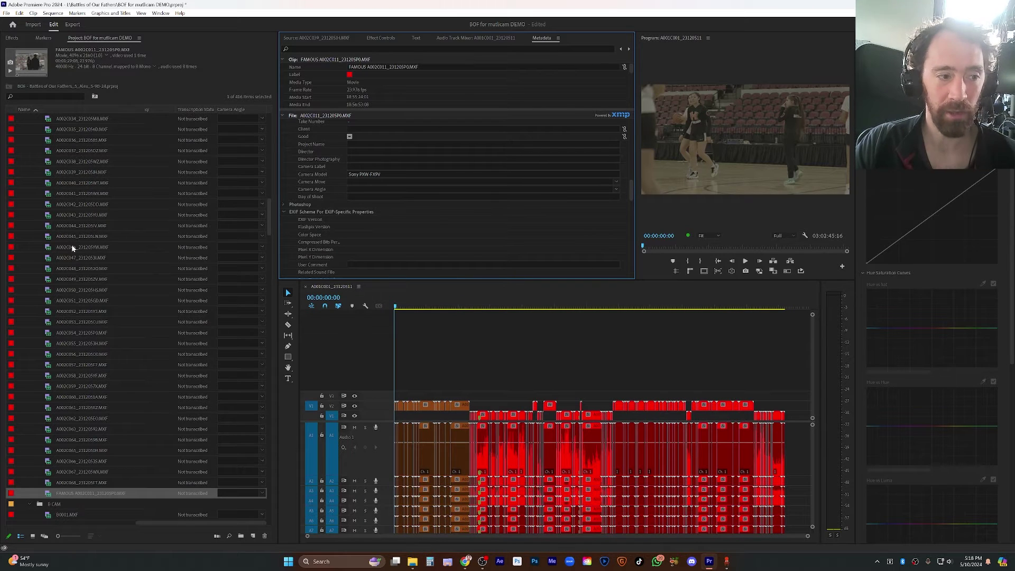
Step: Select clips A002C037 through A002C046, then narrow the selection to A002C037 alone
left_click(75, 150)
left_click(106, 247, "shift")
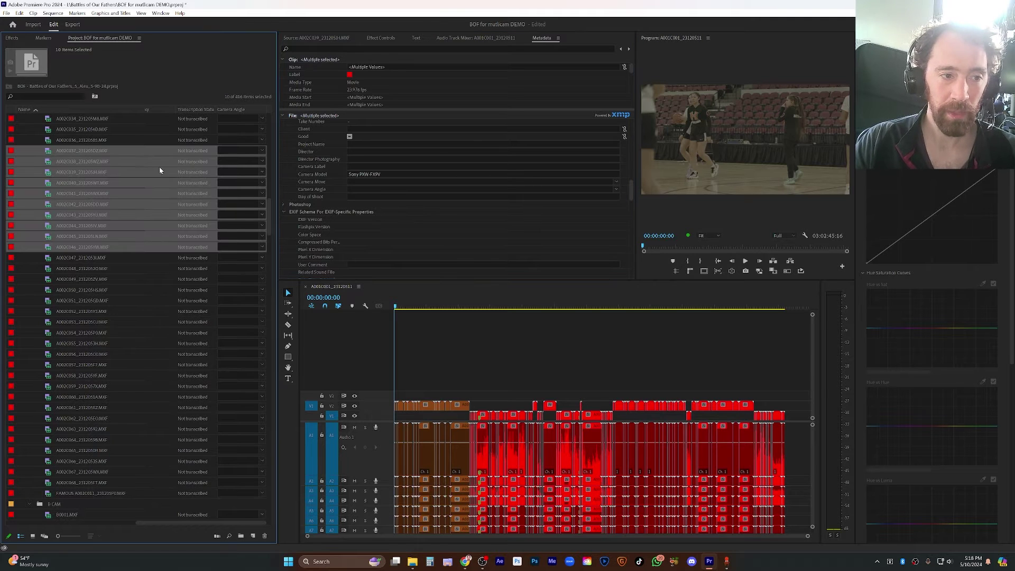
left_click(246, 150)
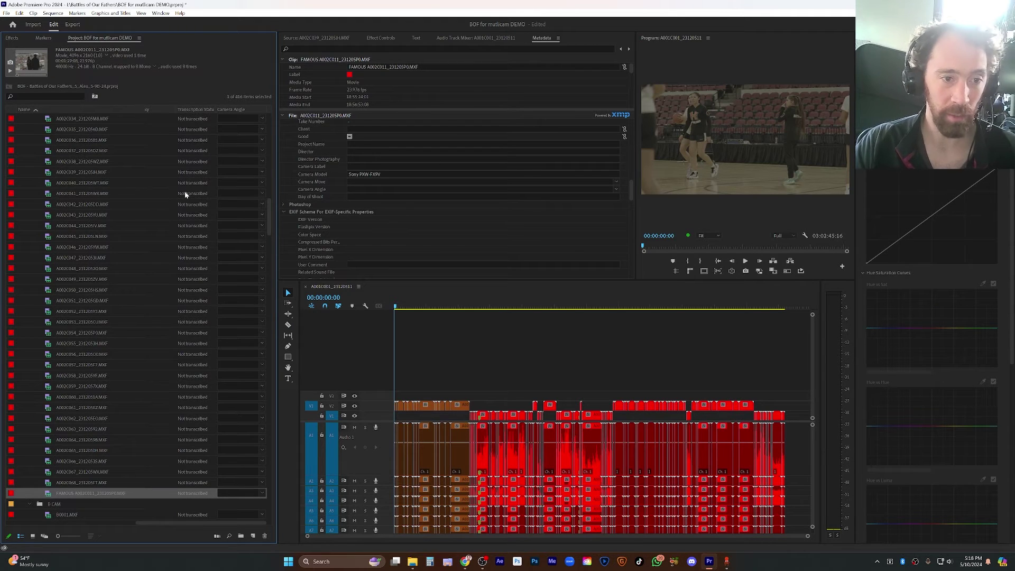
Step: Select clips A002C035 through FAMOUS in the project list and the matching run of V1 timeline clips
left_click(47, 130, "shift")
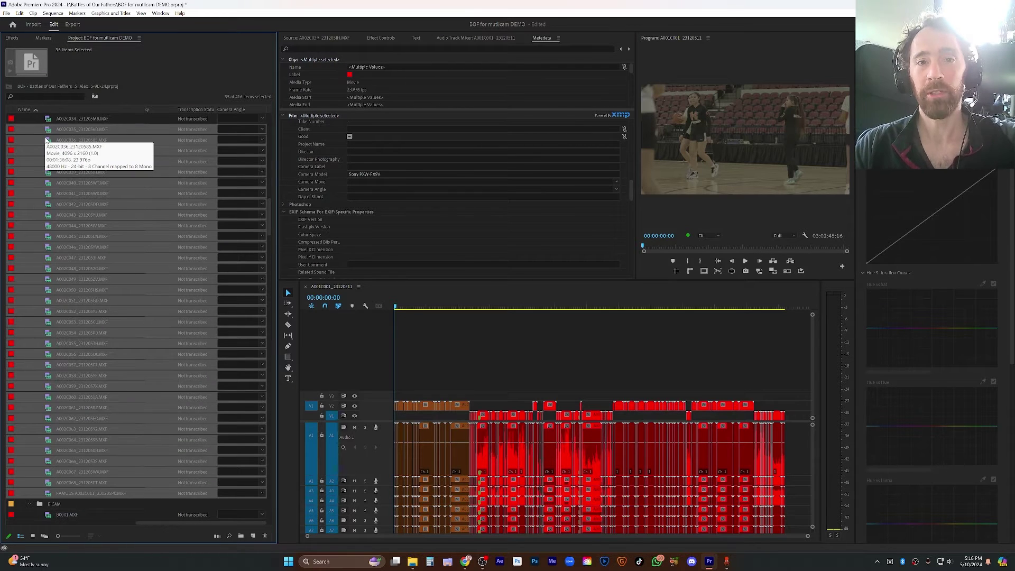
left_click(456, 307)
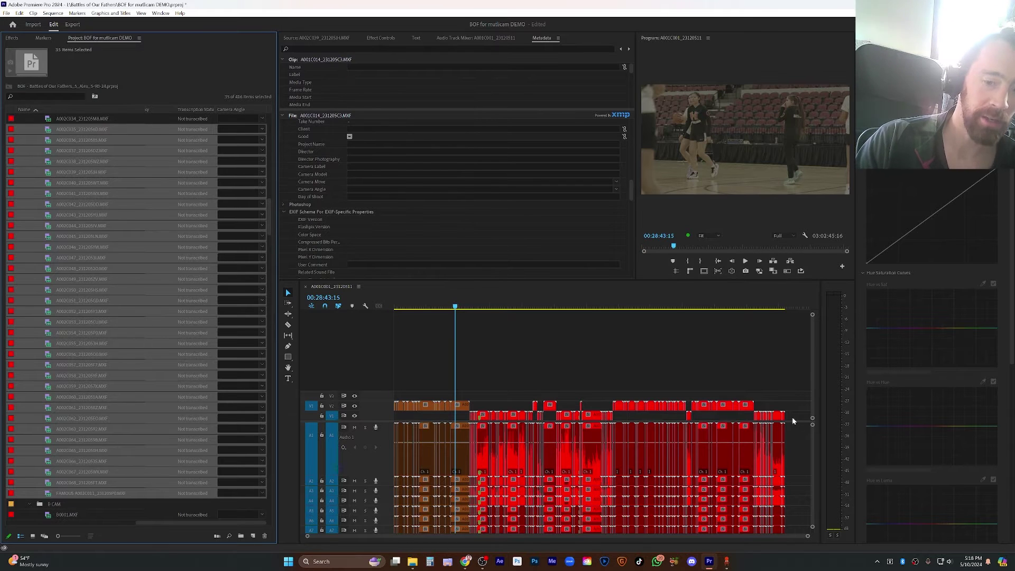
key("Up")
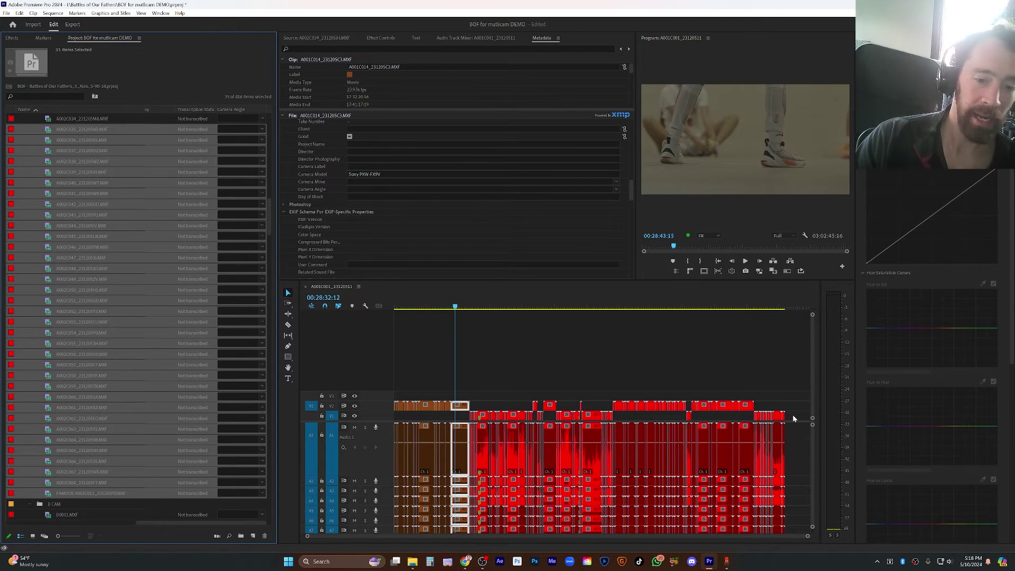
left_click(794, 418)
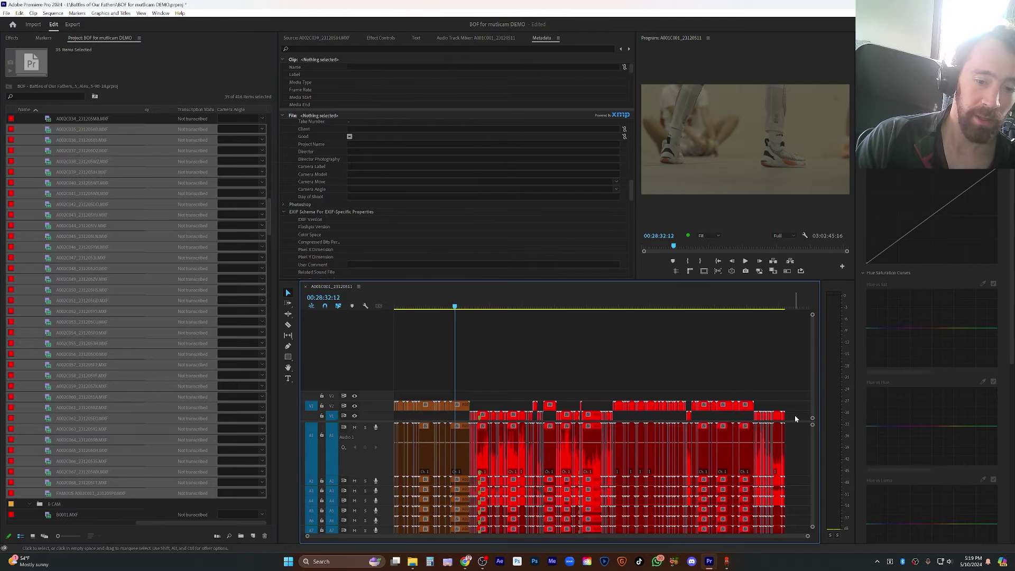
left_click_drag(795, 417, 470, 418)
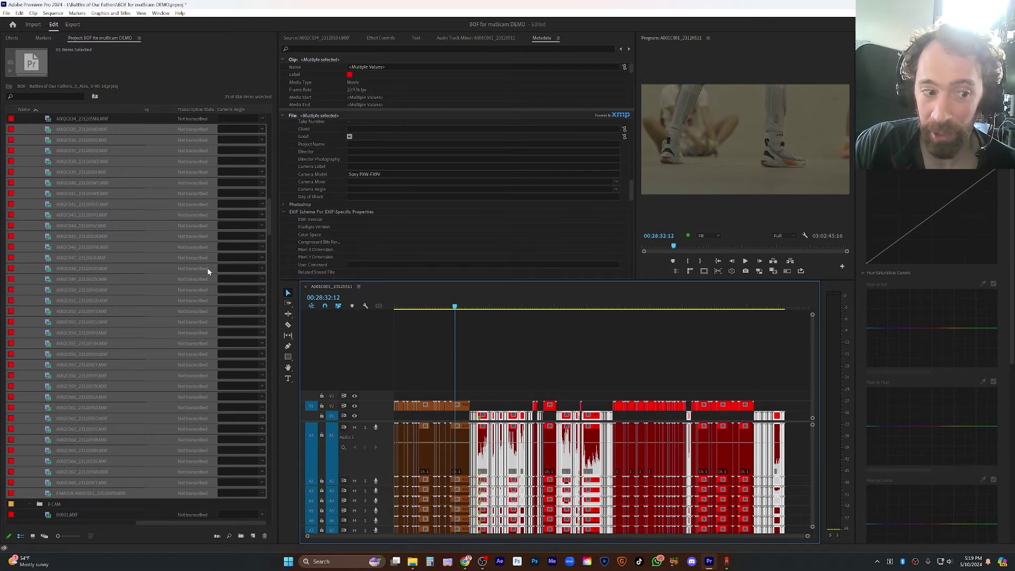
left_click(558, 39)
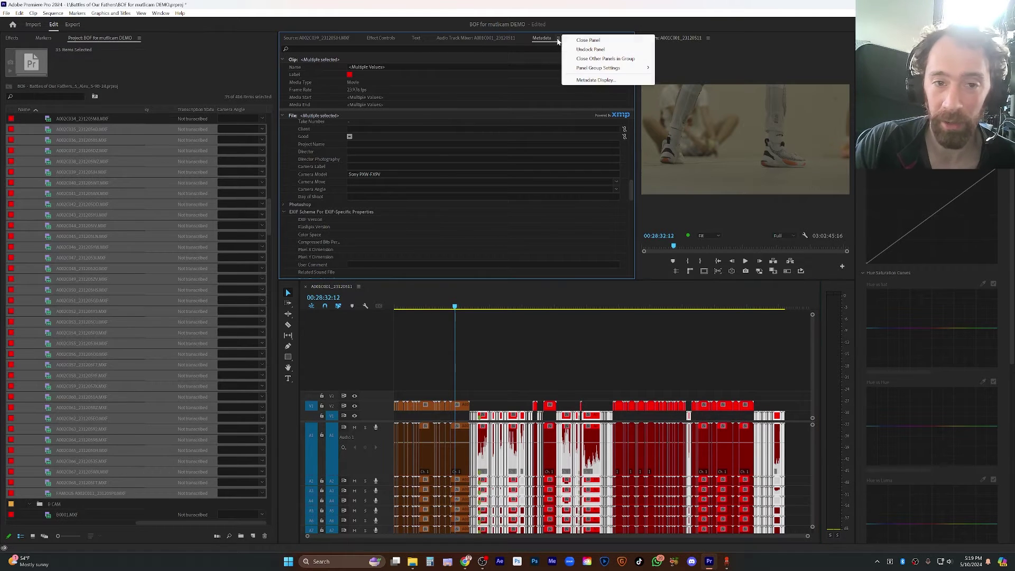
left_click(579, 81)
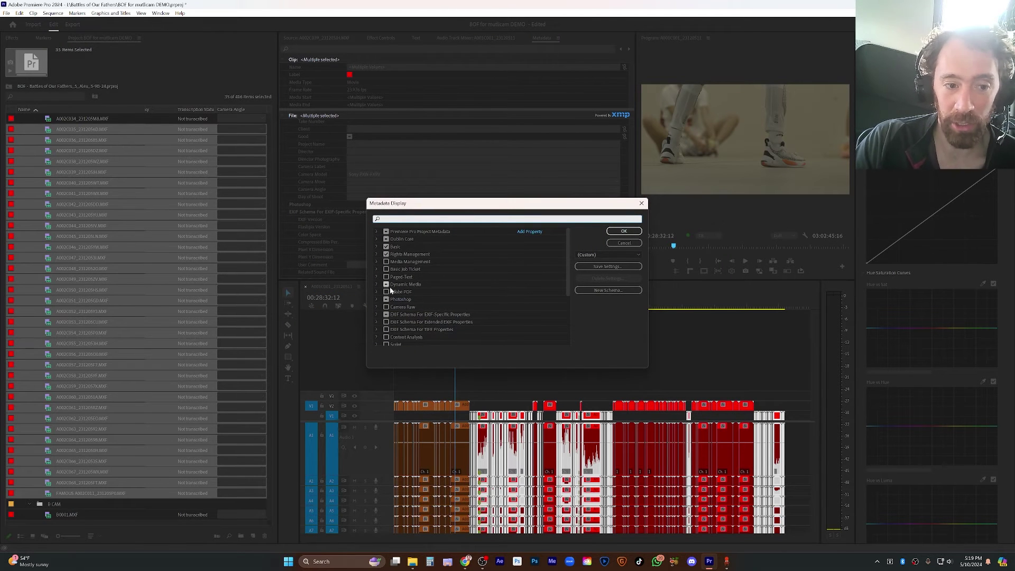
left_click(377, 284)
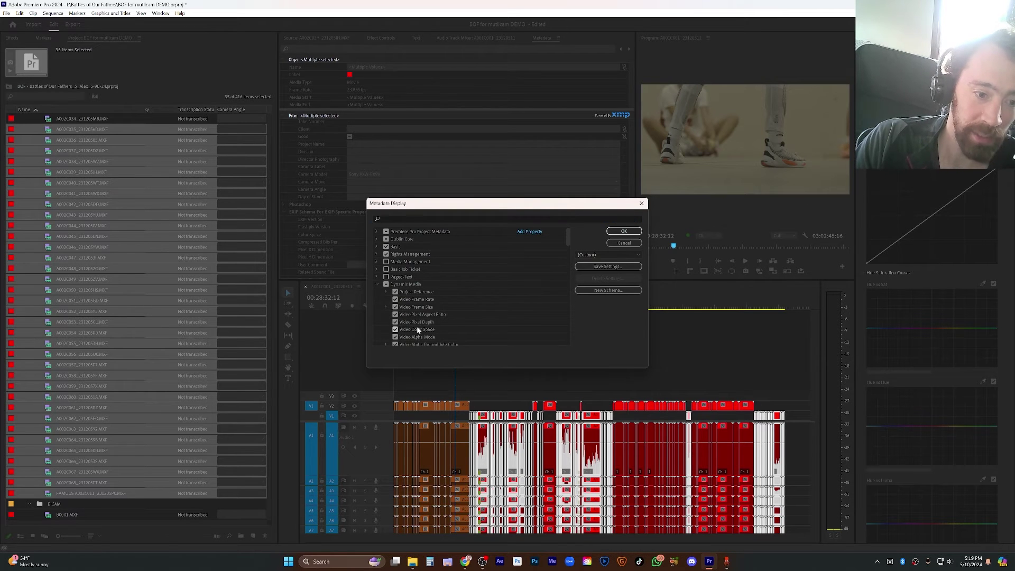
scroll(567, 237, "down", 1)
left_click_drag(567, 236, 551, 319)
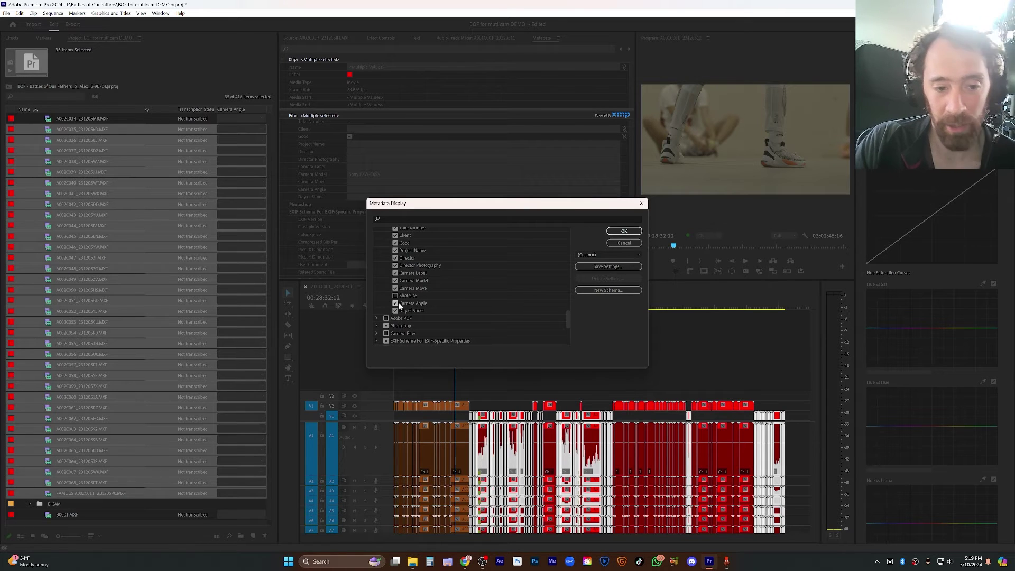
left_click(617, 243)
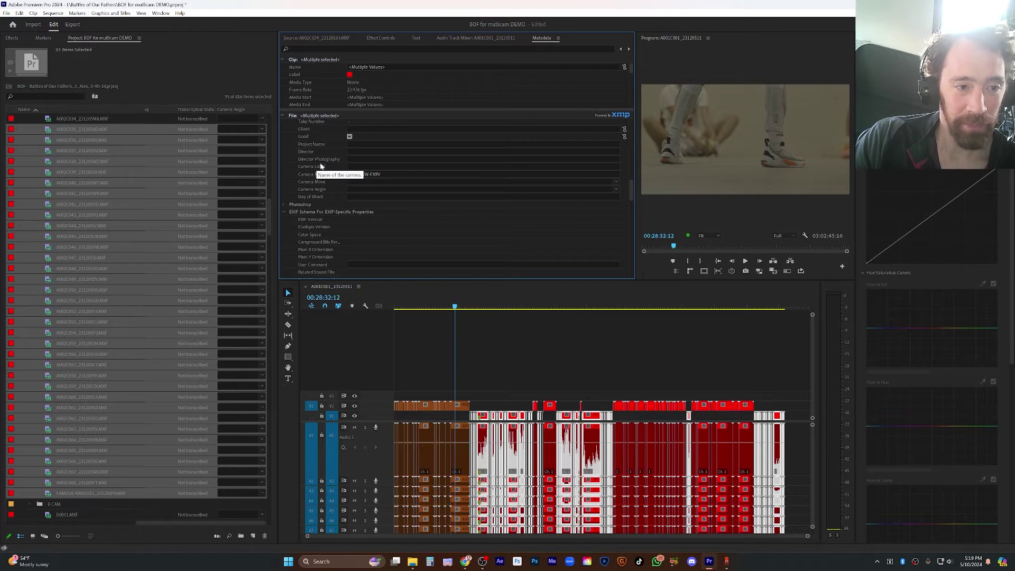
Step: Enter Camera Angle A for the selected clips in the Metadata panel
left_click(357, 190)
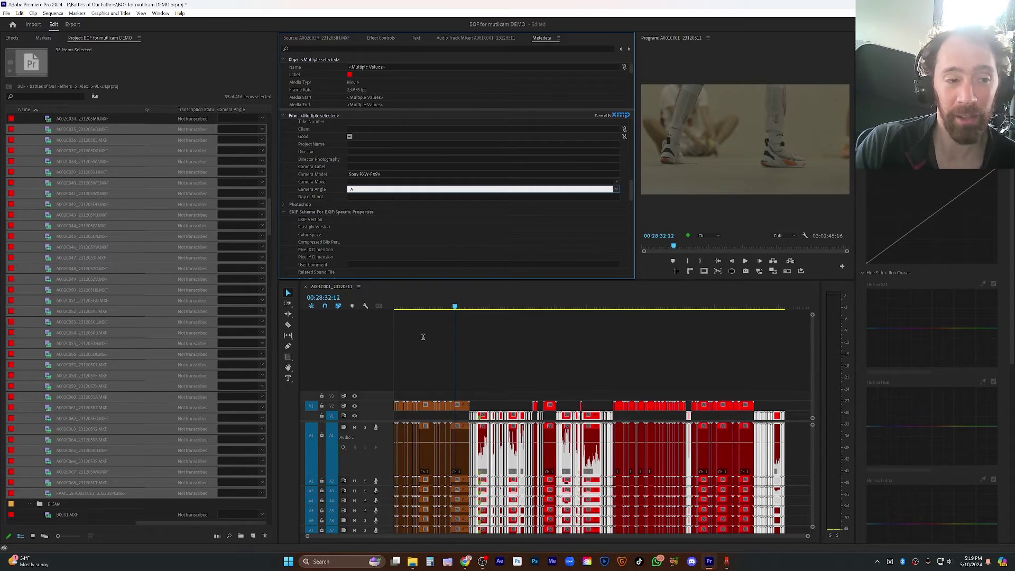
key("Return")
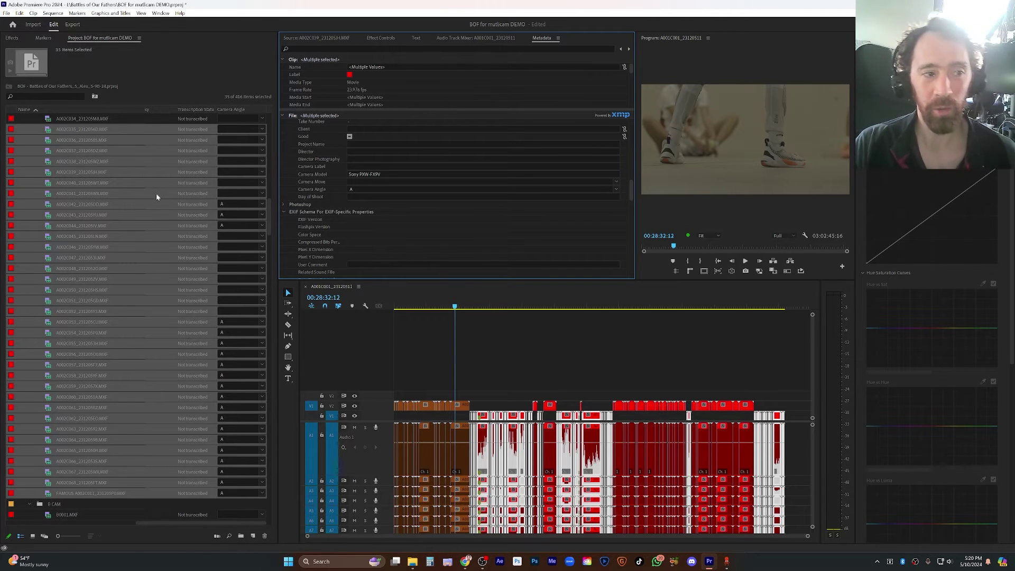
left_click(269, 211)
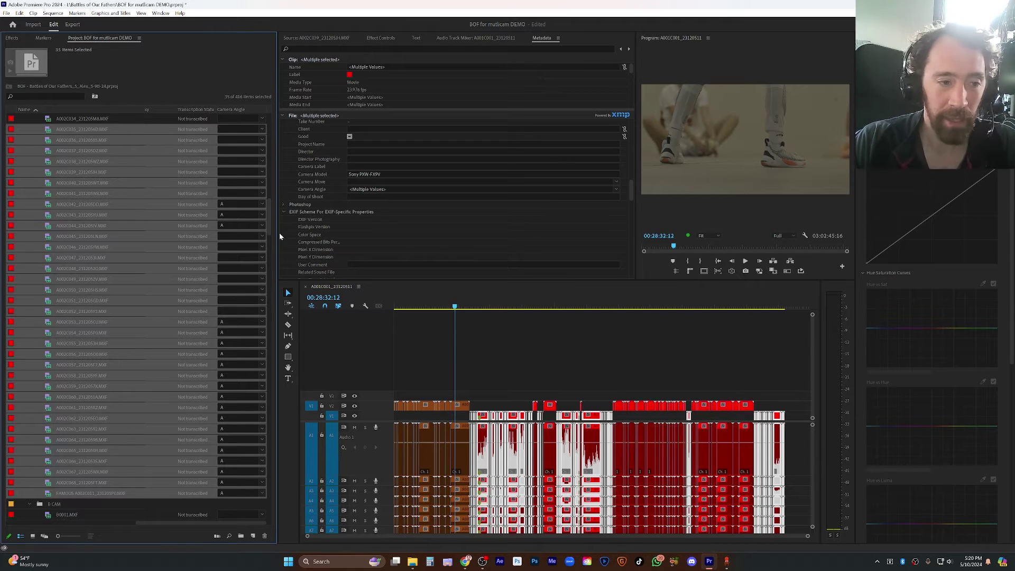
Step: Give the V2 clips Camera Angle 'A slow' and scroll the project list down to B CAM
left_click_drag(763, 382, 395, 406)
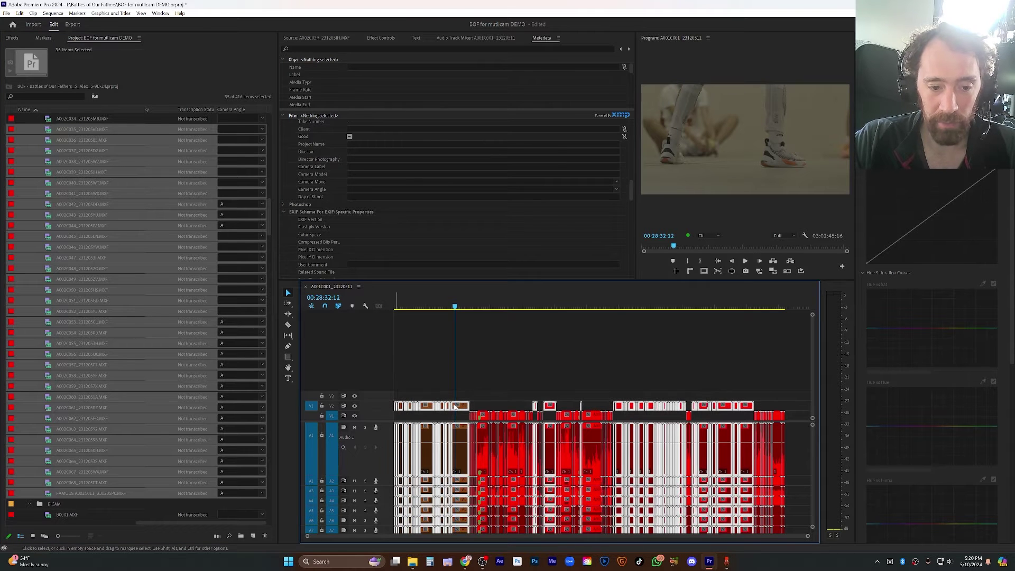
left_click(361, 189)
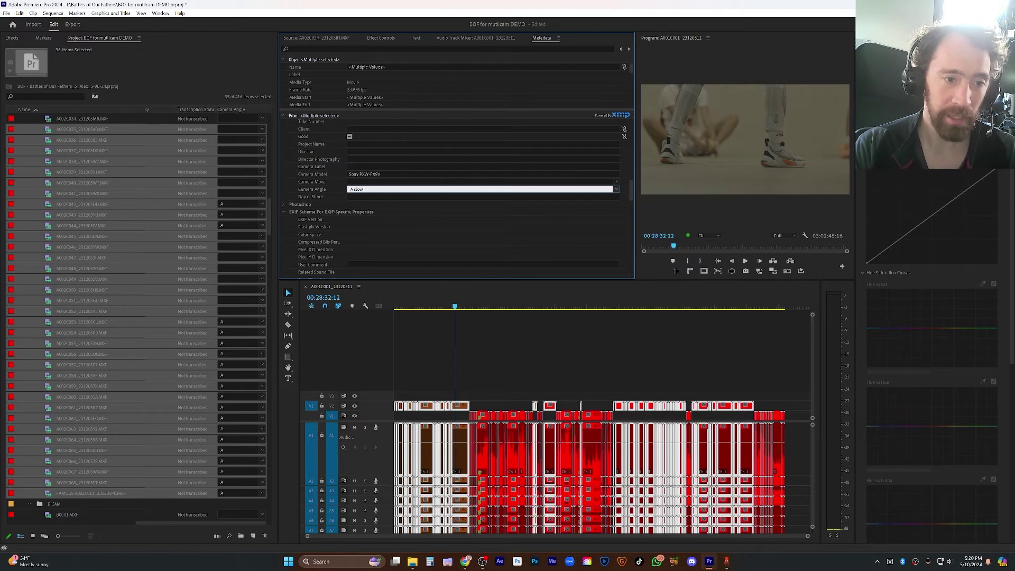
key("Return")
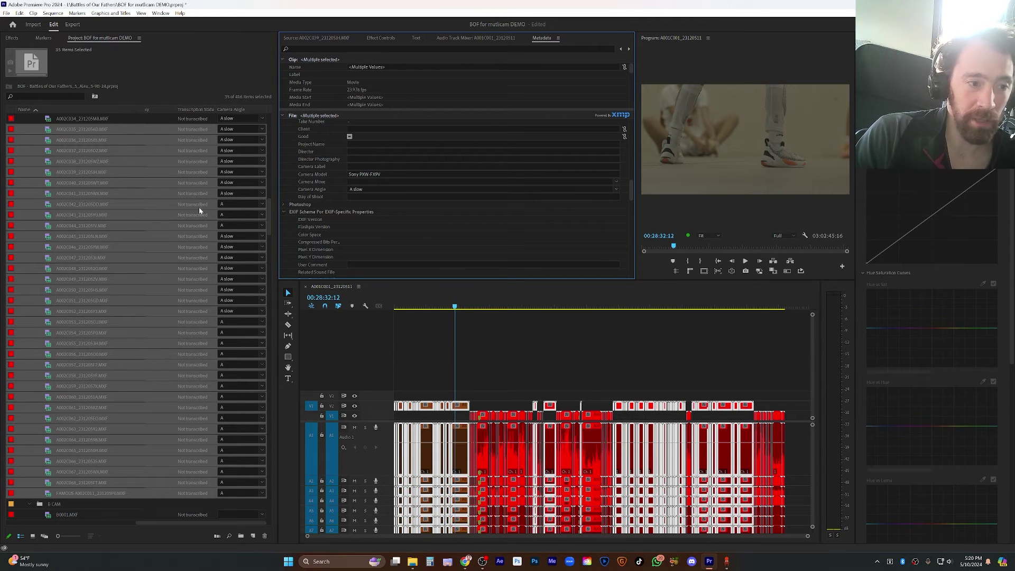
left_click(268, 208)
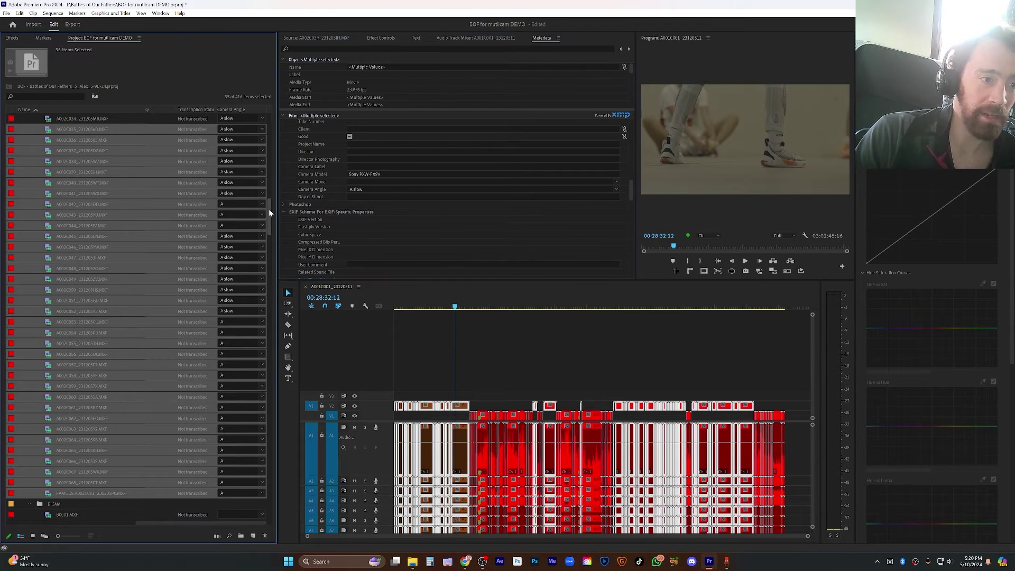
scroll(269, 208, "up", 1)
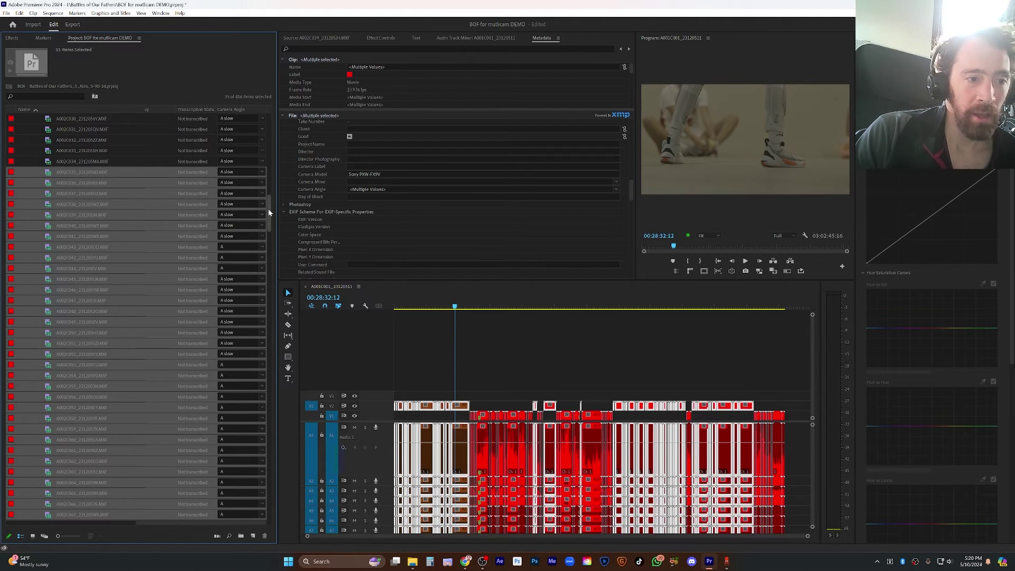
left_click_drag(268, 210, 271, 239)
Step: Select the B CAM clips from B0001.MXF through B0216 in the project list
left_click(53, 184)
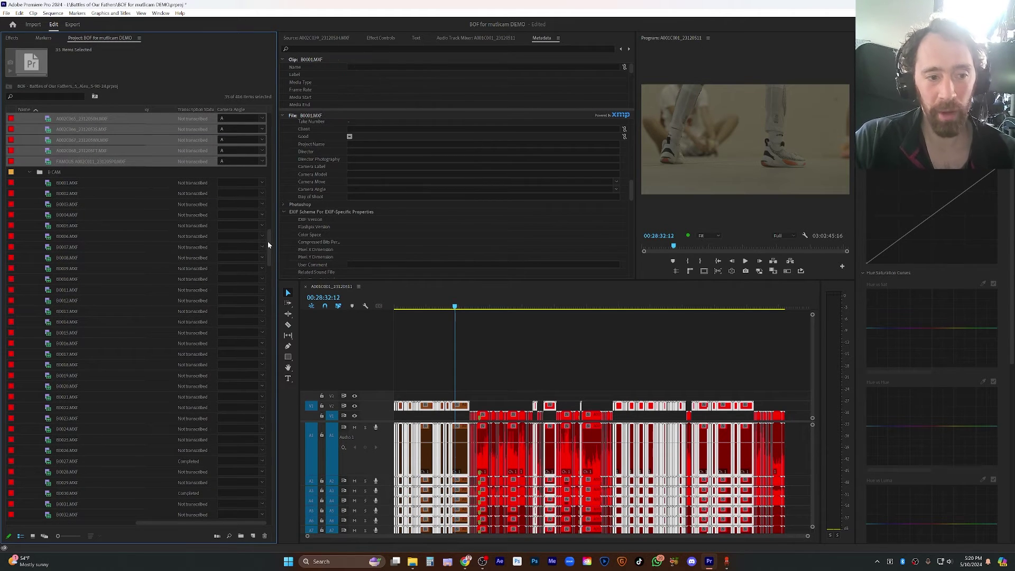
left_click_drag(269, 241, 284, 442)
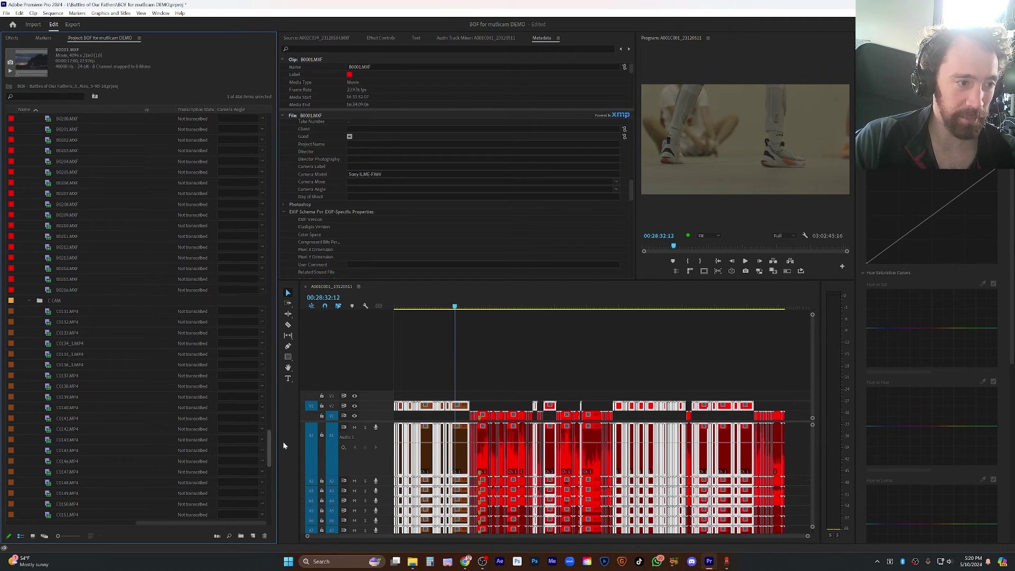
left_click(49, 293, "shift")
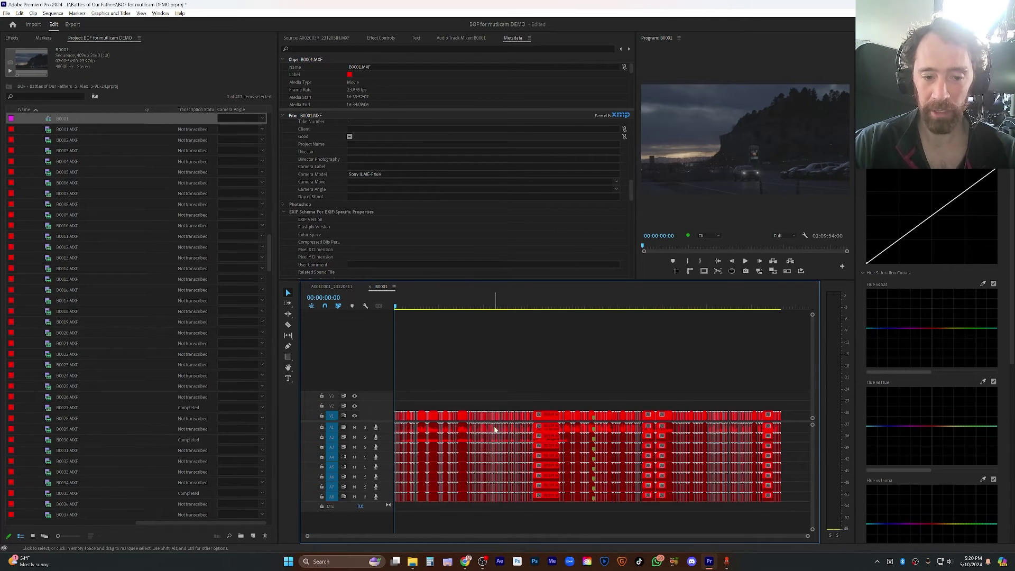
Step: Fit the whole B0001 sequence into the timeline view and scroll through it
key("backslash")
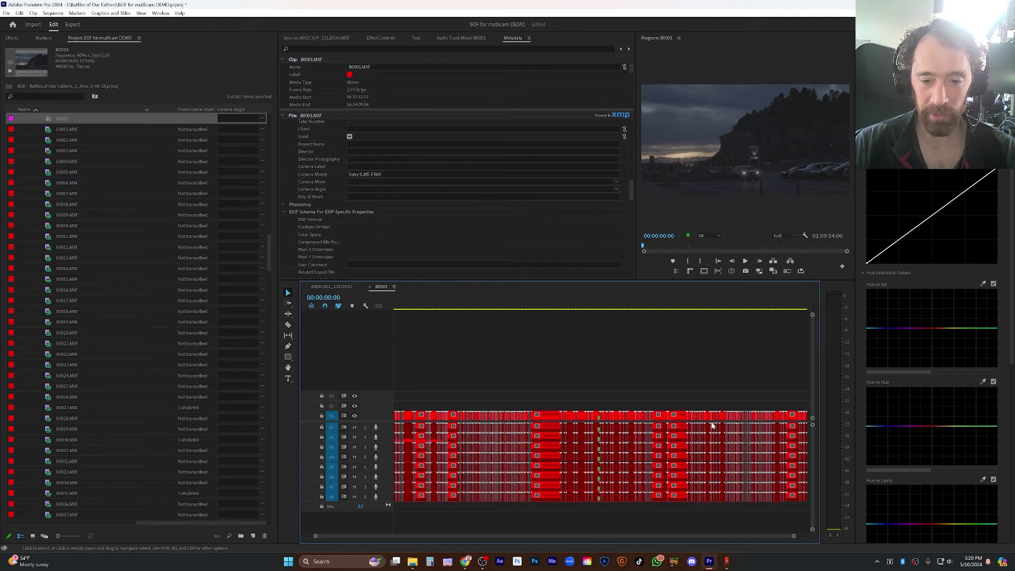
scroll(730, 426, "up", 2)
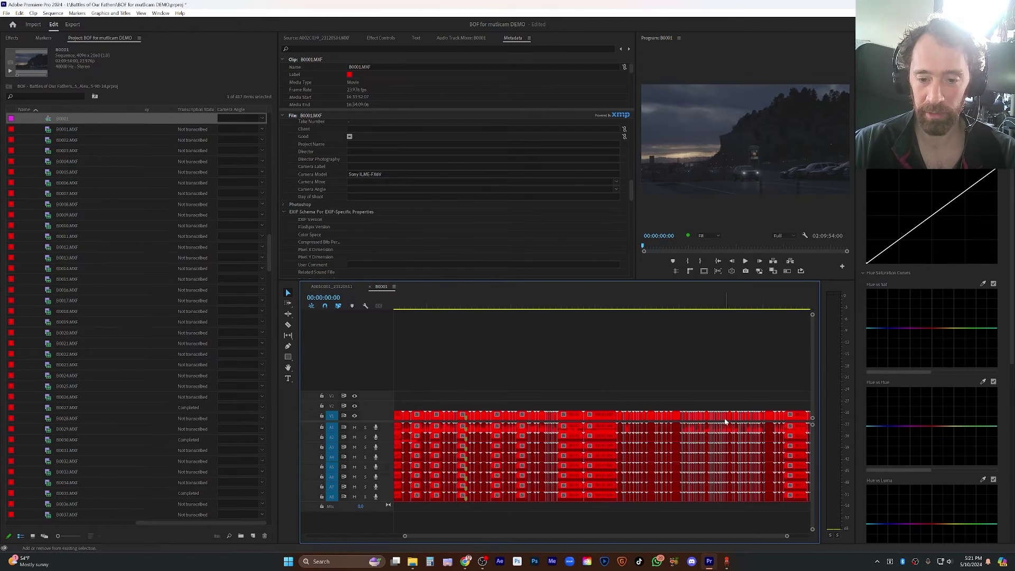
scroll(731, 426, "down", 2)
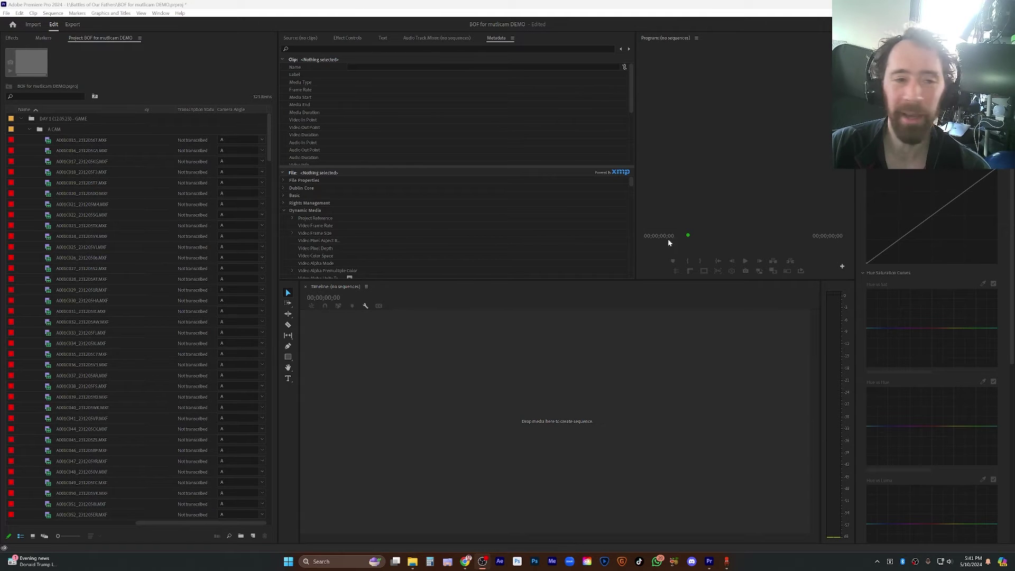
left_click_drag(270, 135, 279, 481)
scroll(261, 459, "down", 1)
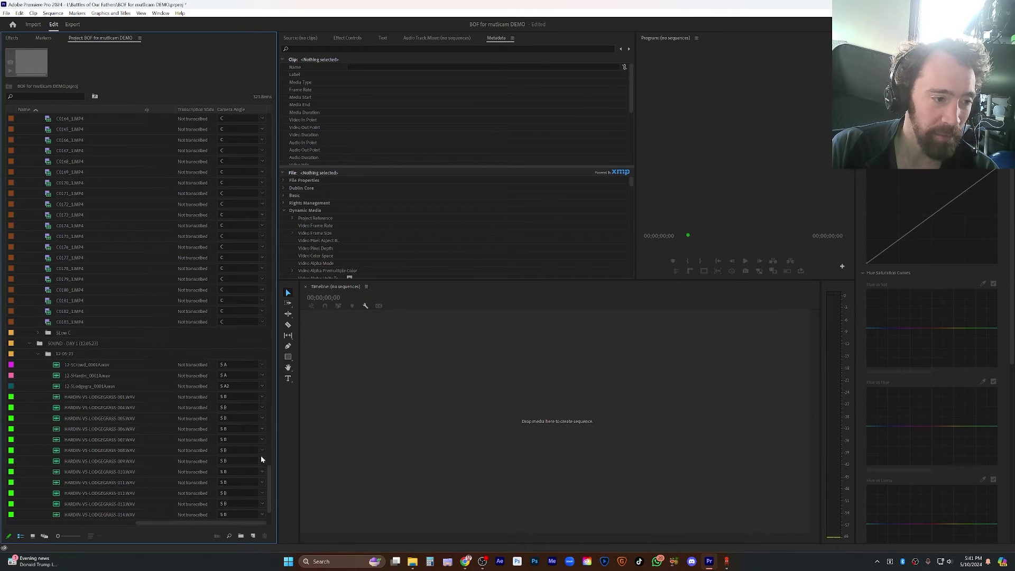
left_click(39, 332)
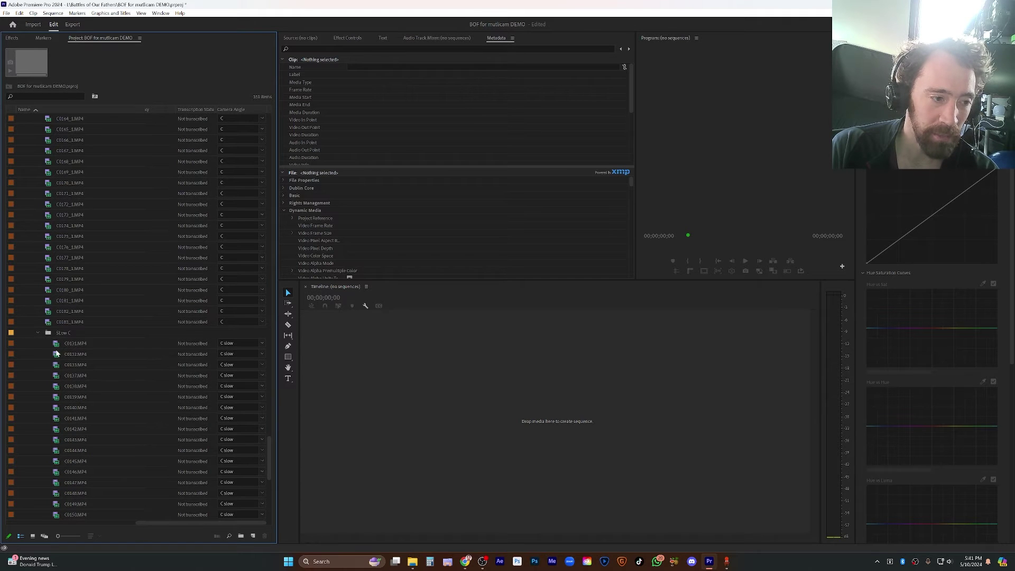
left_click(38, 334)
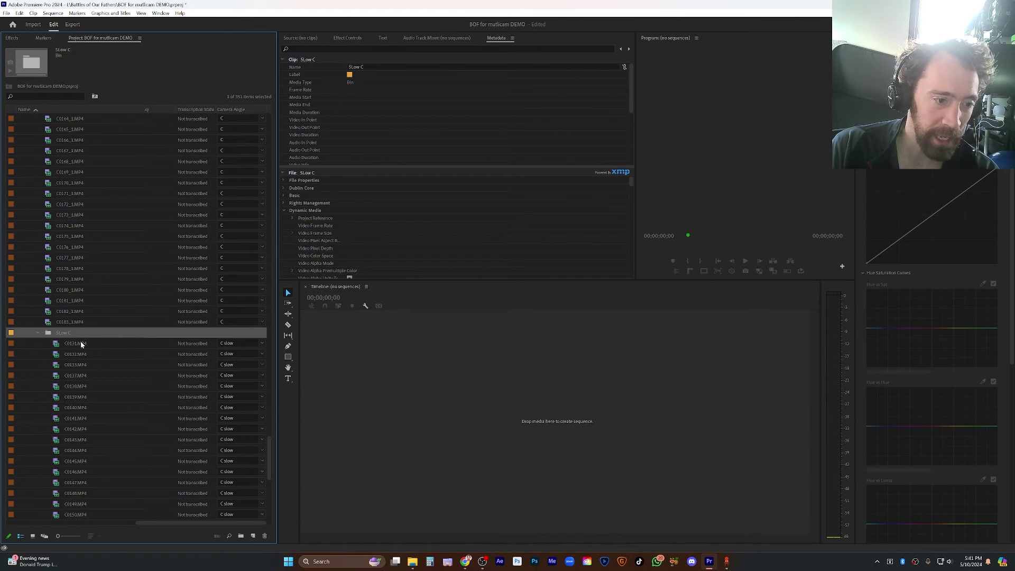
left_click(239, 109)
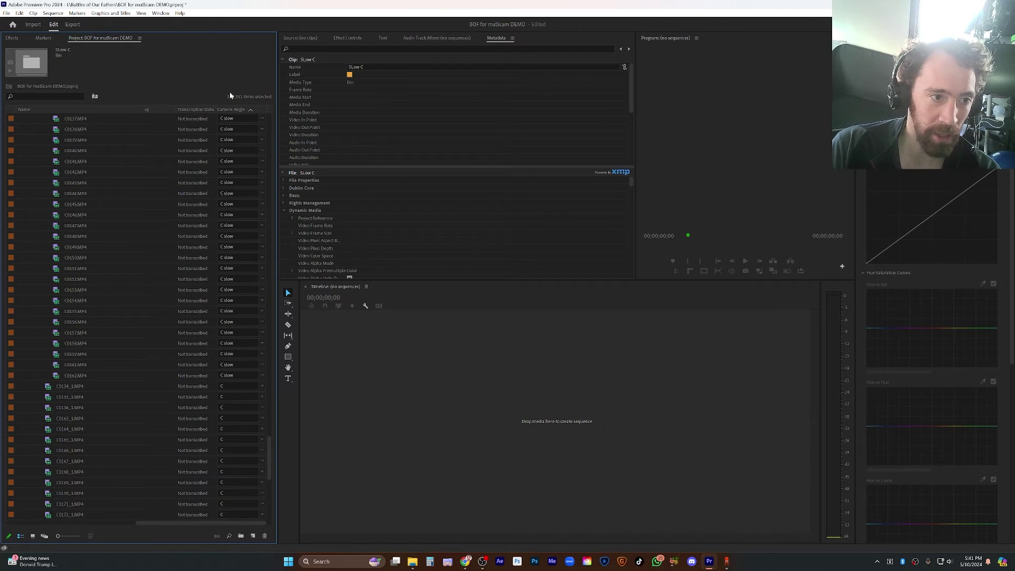
left_click(242, 109)
left_click(119, 109)
mouse_move(268, 468)
left_mouse_down()
mouse_move(265, 515)
mouse_move(265, 309)
mouse_move(268, 392)
mouse_move(253, 456)
left_mouse_up()
scroll(253, 460, "down", 5)
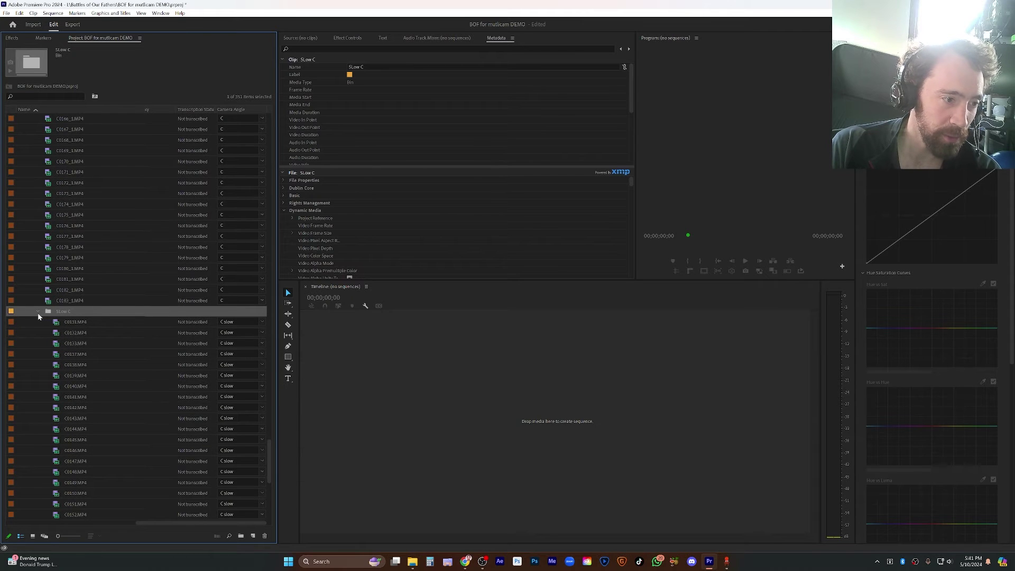
left_click(37, 312)
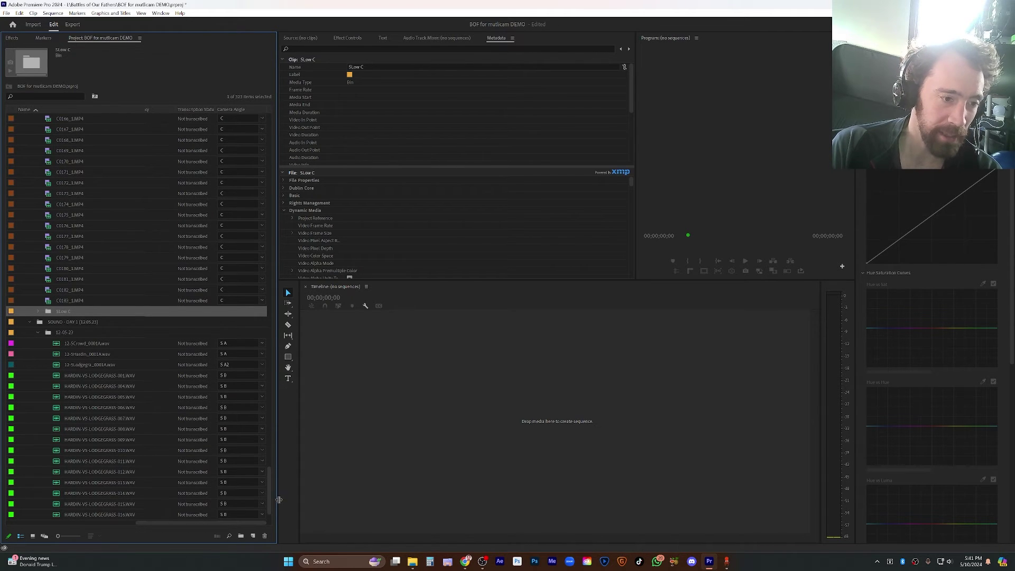
left_click(56, 344)
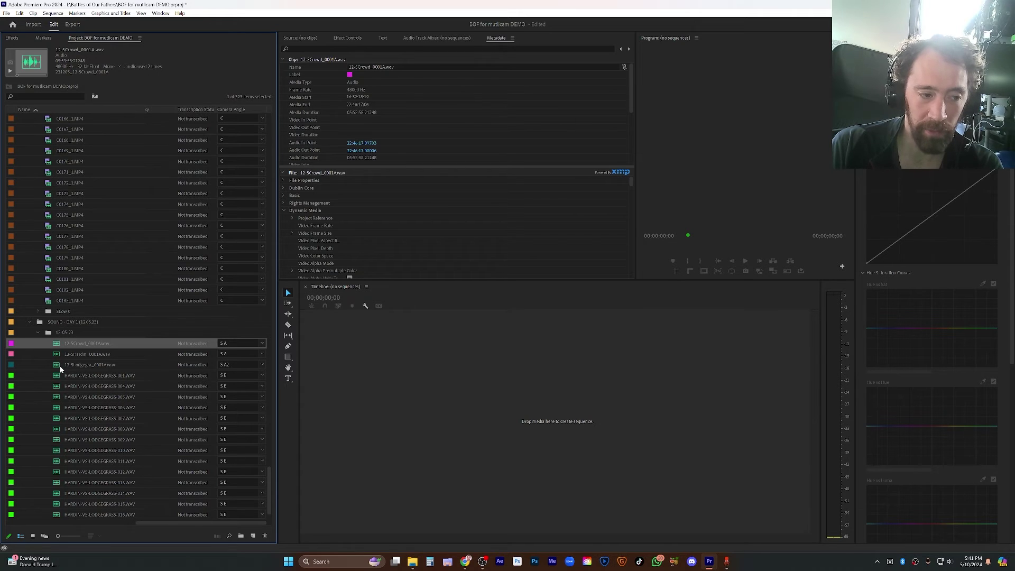
scroll(269, 479, "down", 1)
left_click_drag(270, 480, 270, 484)
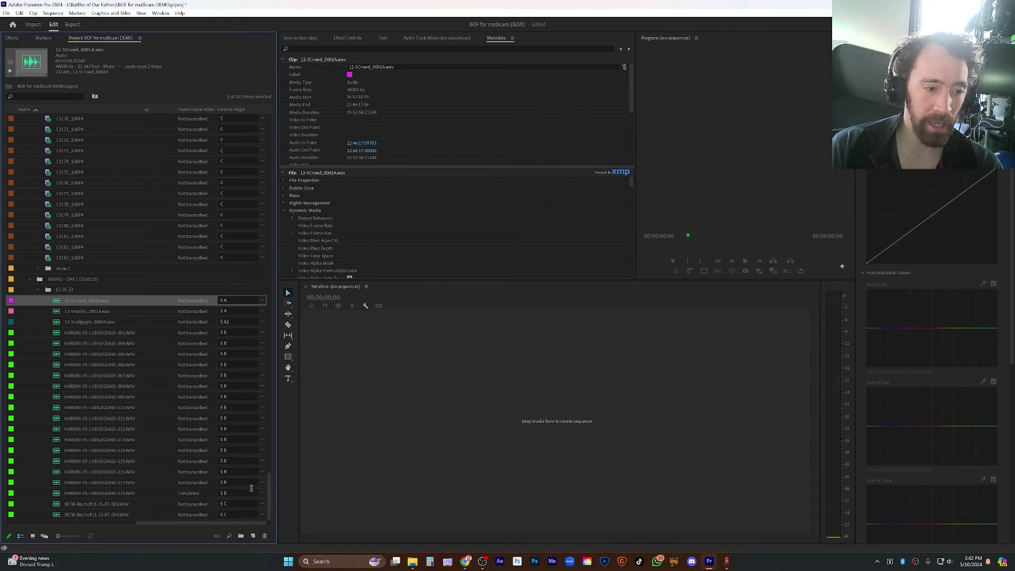
left_click(50, 290)
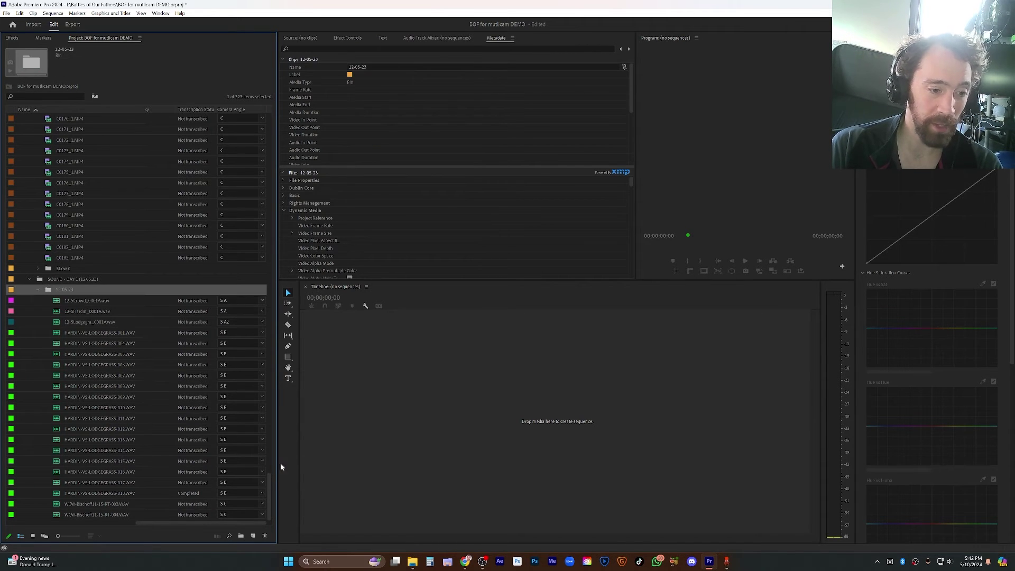
left_click(80, 343)
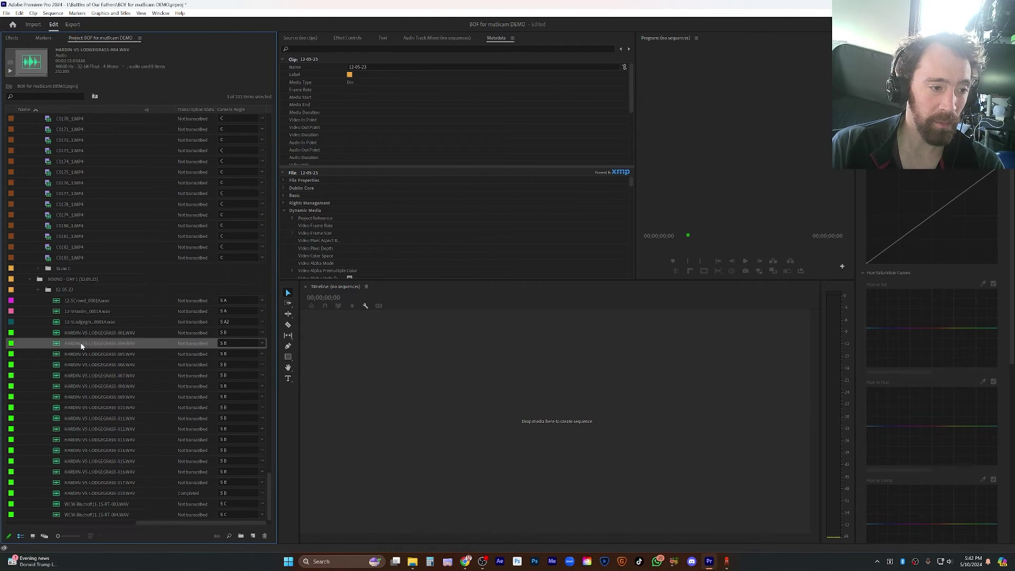
left_click(75, 185, "shift")
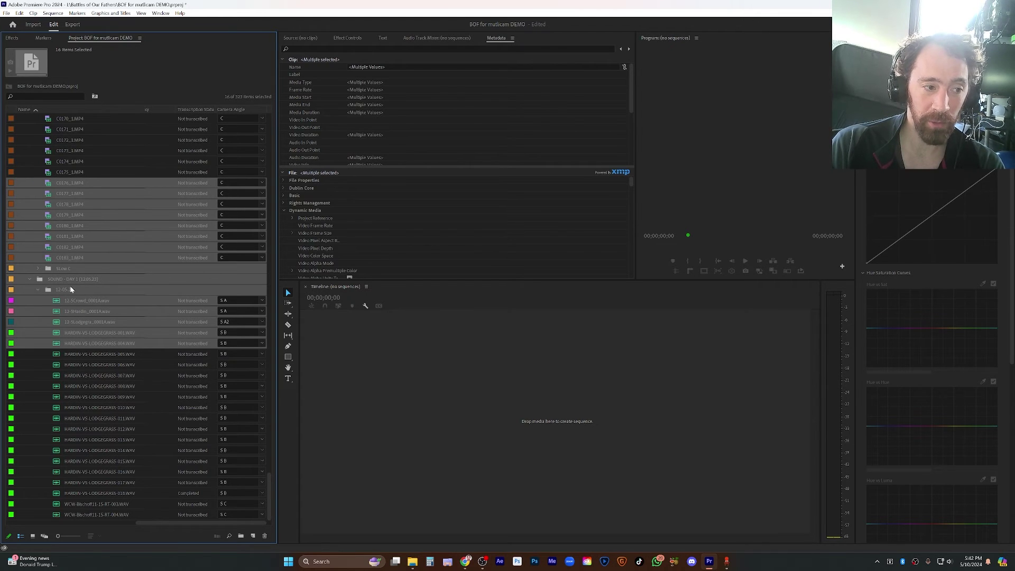
right_click(78, 310)
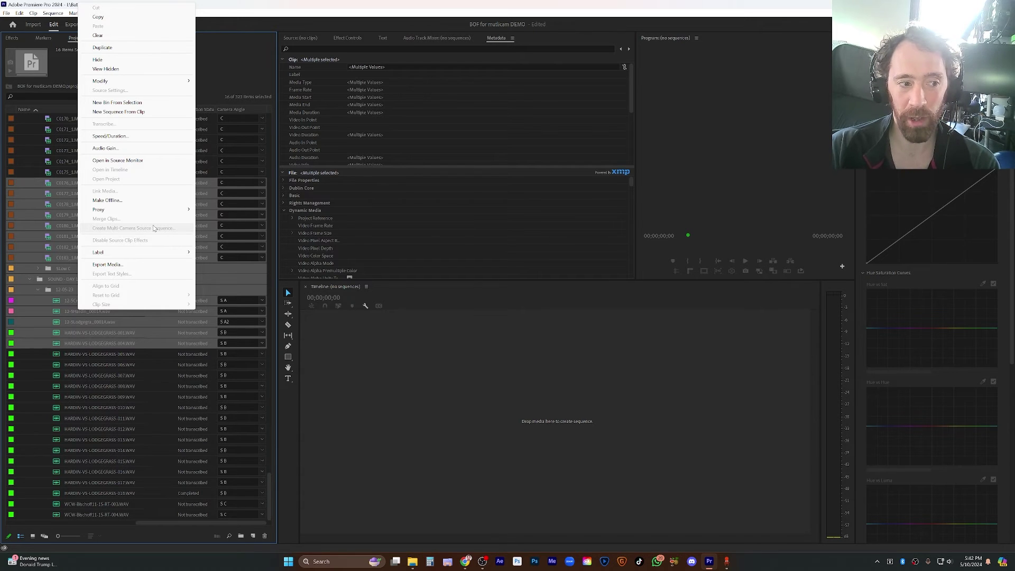
left_click(55, 271, "ctrl")
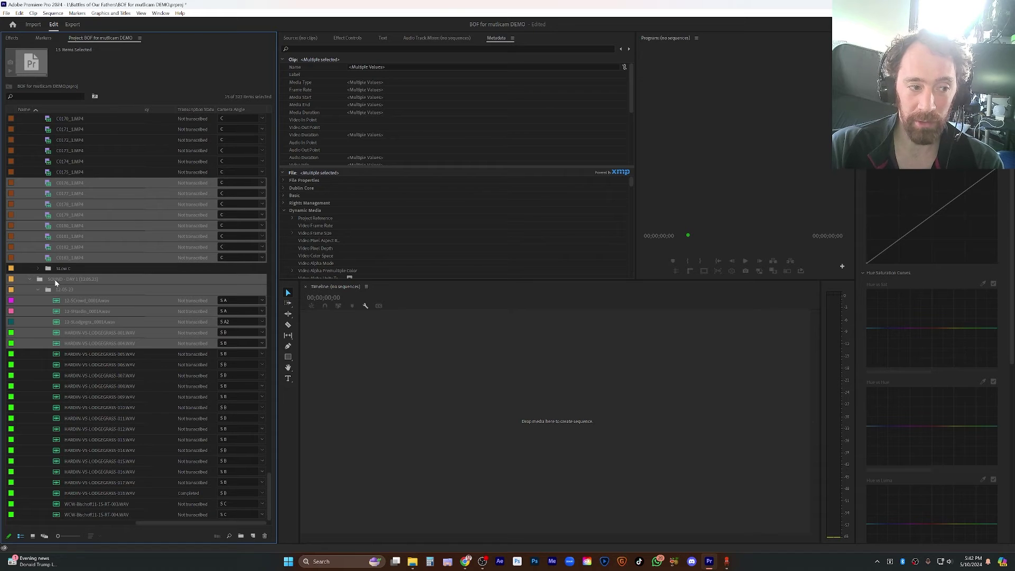
left_click(55, 279, "ctrl")
left_click(62, 292, "ctrl")
right_click(73, 236)
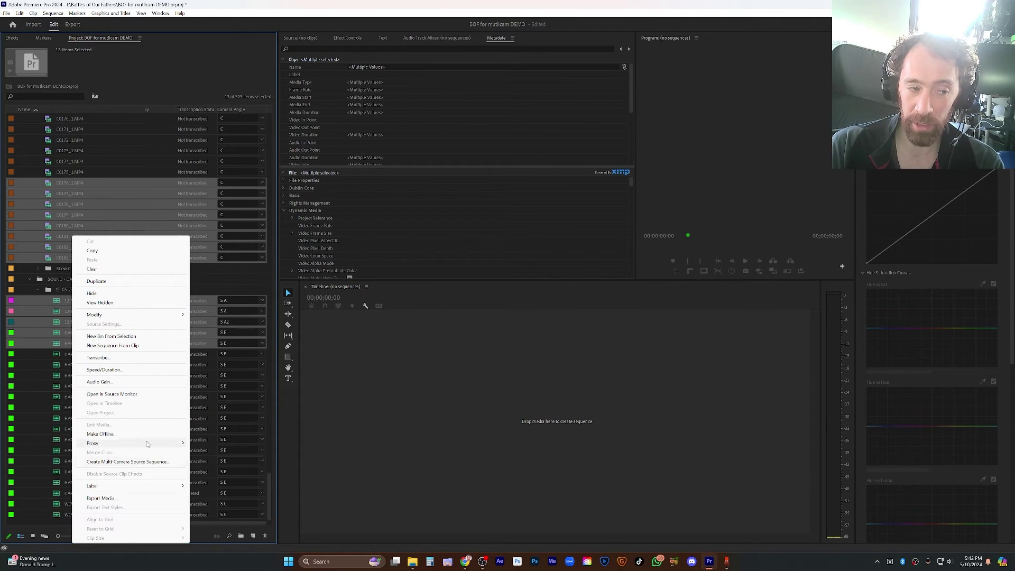
left_click(48, 280)
left_click(53, 289)
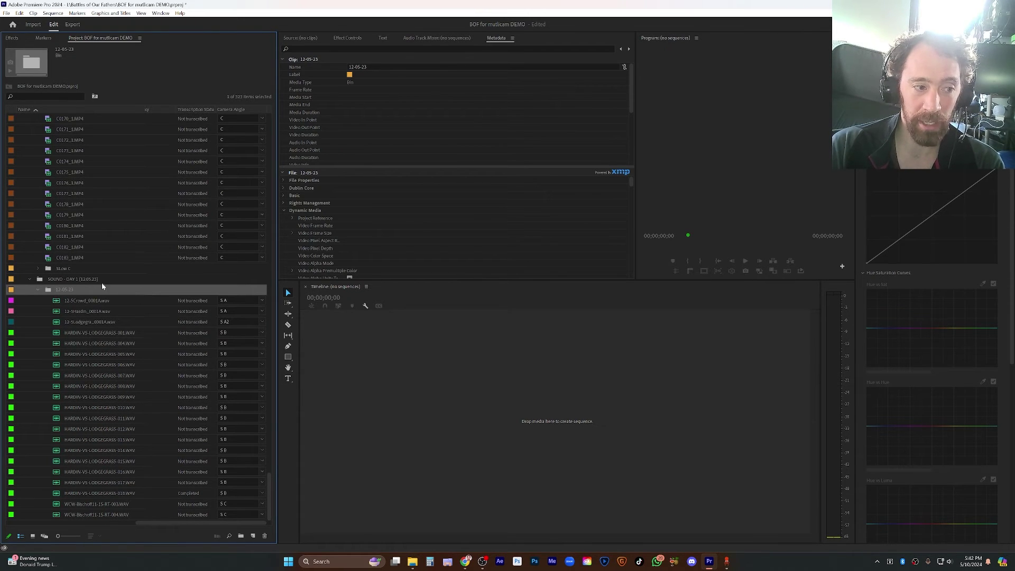
Step: Add the C CAM, B CAM and A CAM bins to the selection and choose Create Multi-Camera Source Sequence
scroll(103, 283, "up", 5)
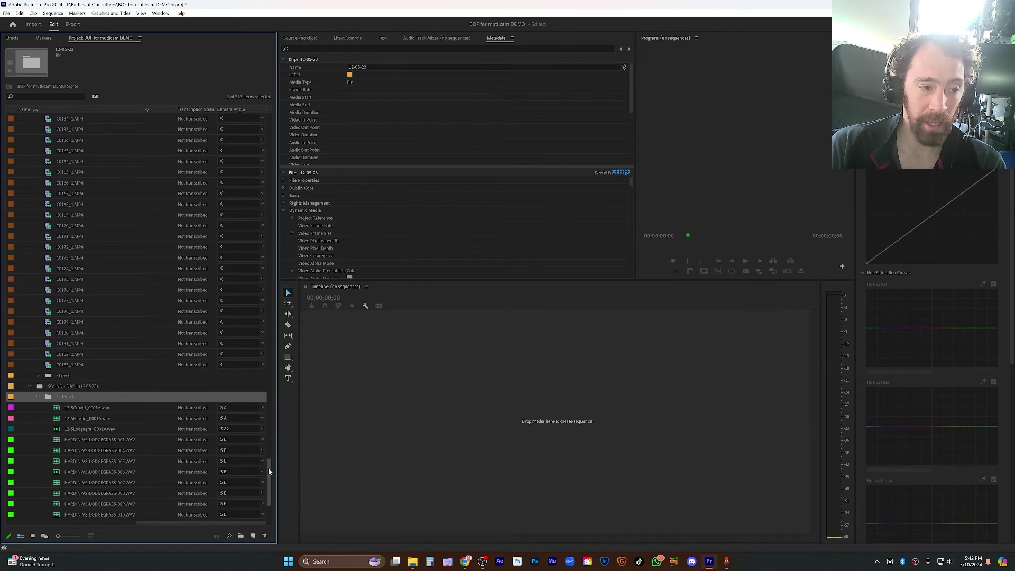
left_click_drag(269, 463, 275, 442)
scroll(180, 383, "down", 3)
left_click(61, 365, "ctrl")
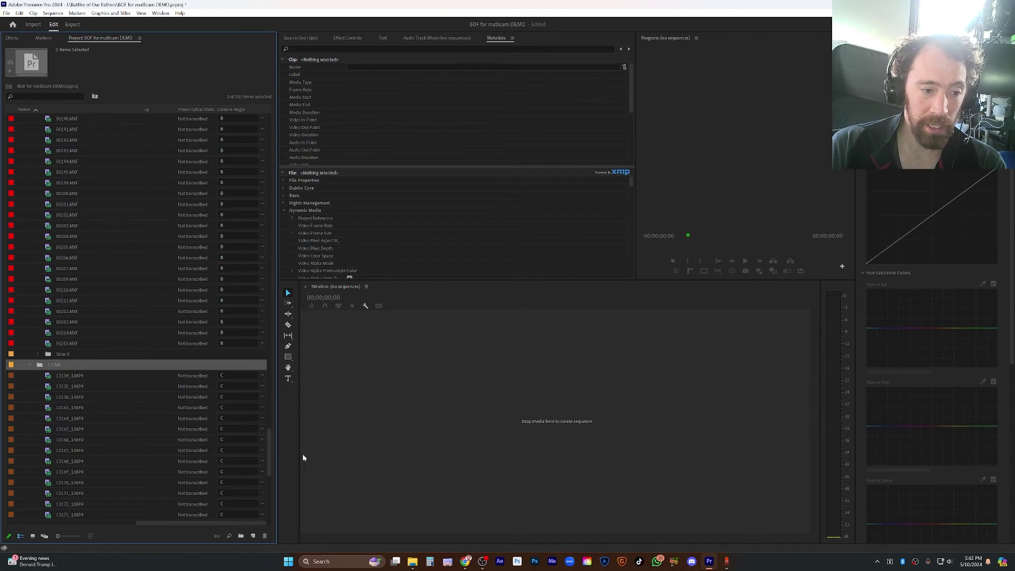
left_click_drag(270, 452, 265, 217)
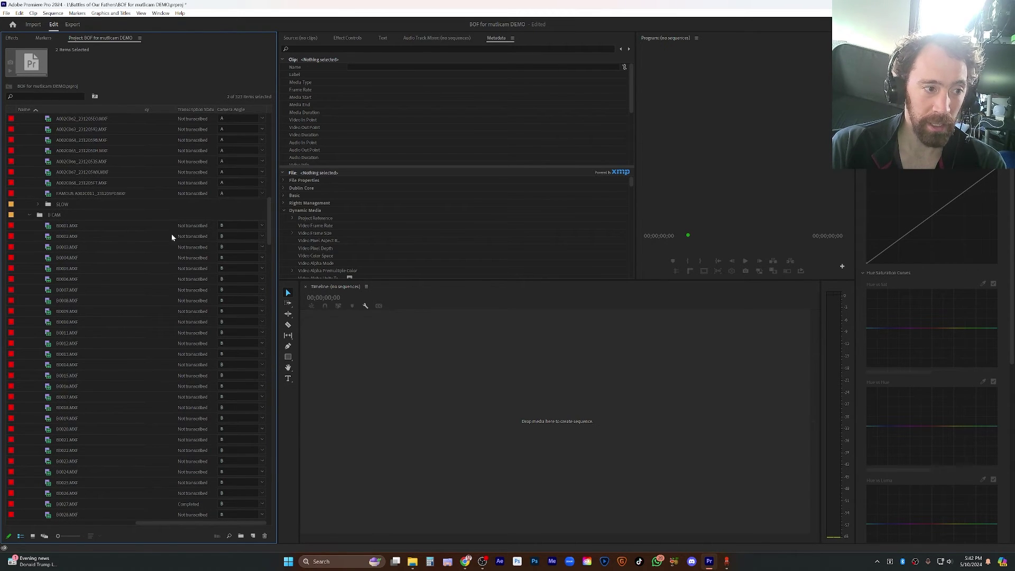
left_click(53, 215, "ctrl")
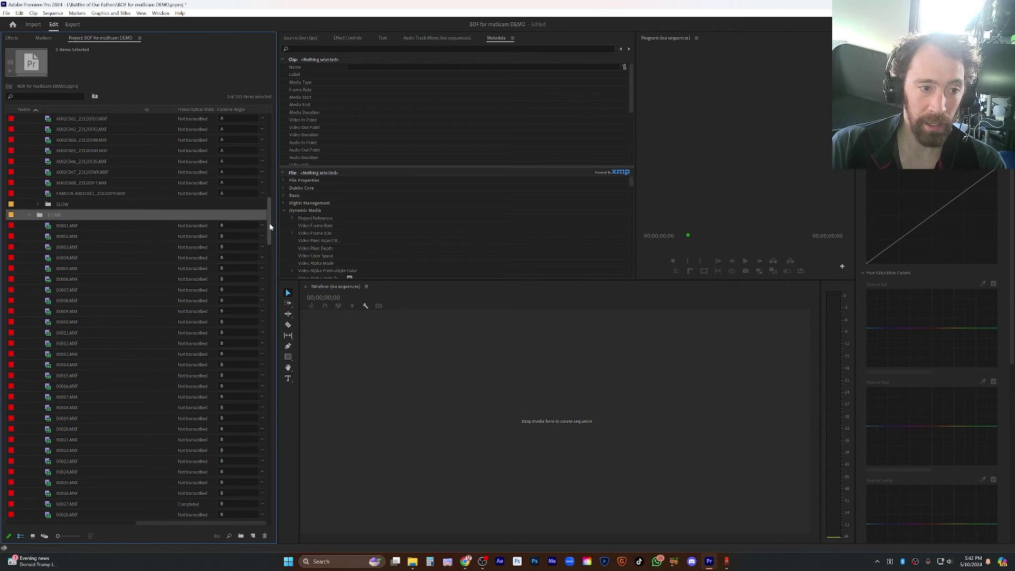
left_click_drag(270, 223, 269, 105)
left_click(55, 128, "ctrl")
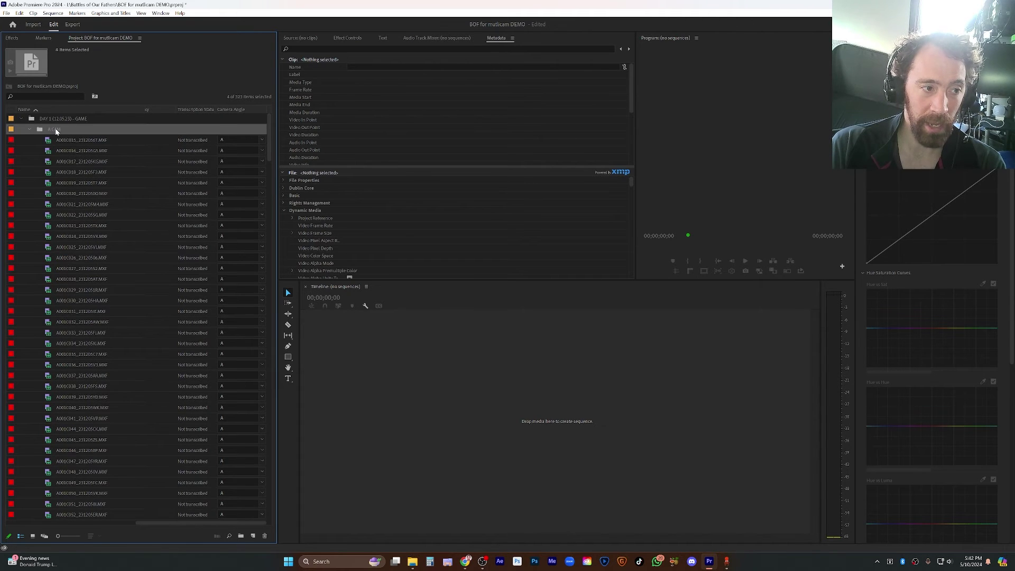
right_click(55, 128)
left_click(153, 355)
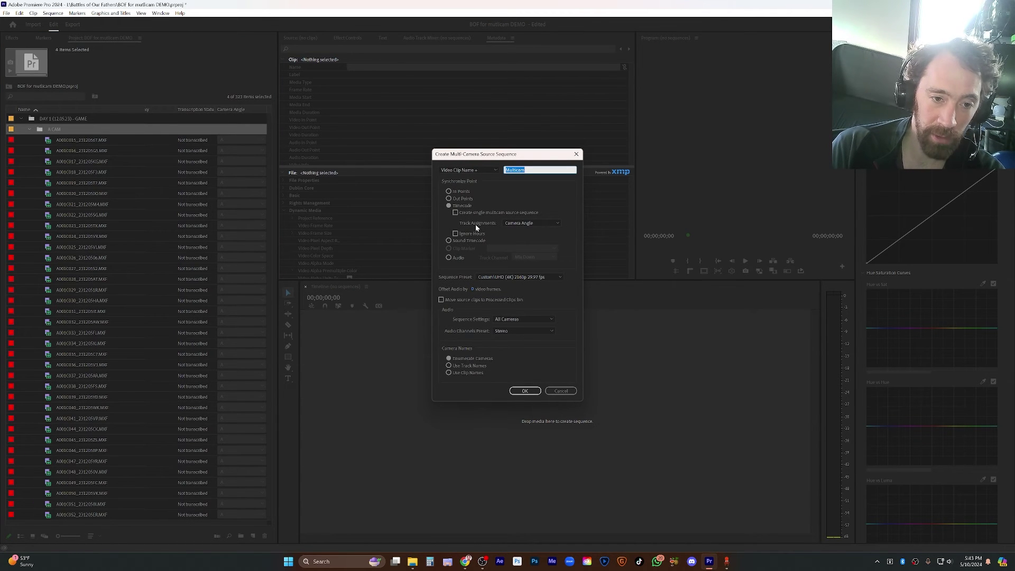
Step: Make it a single multicam source sequence with Camera Angle track assignment and the UHD 2160p 29.97 preset
left_click(472, 216)
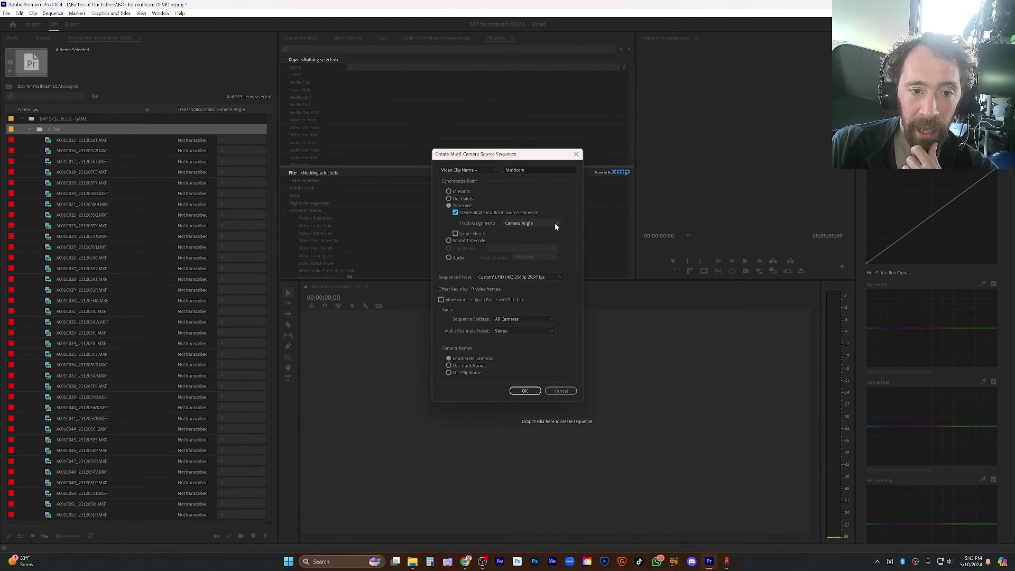
left_click(555, 226)
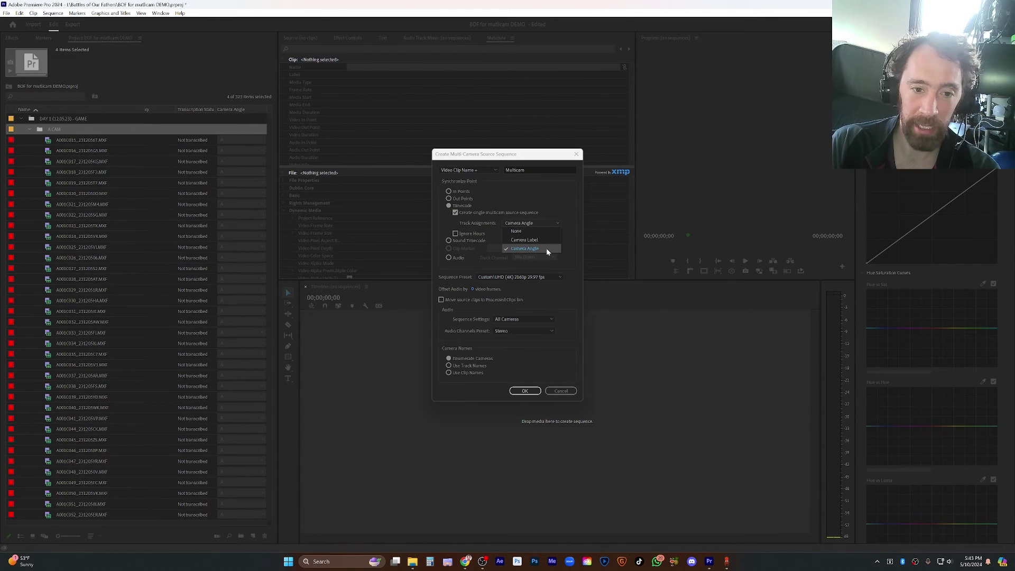
left_click(546, 249)
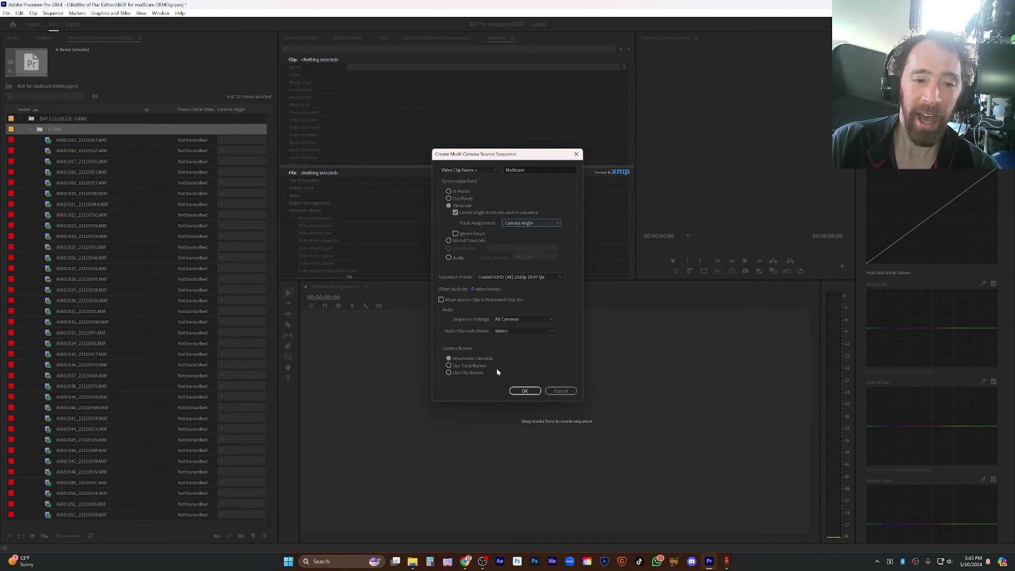
left_click(492, 276)
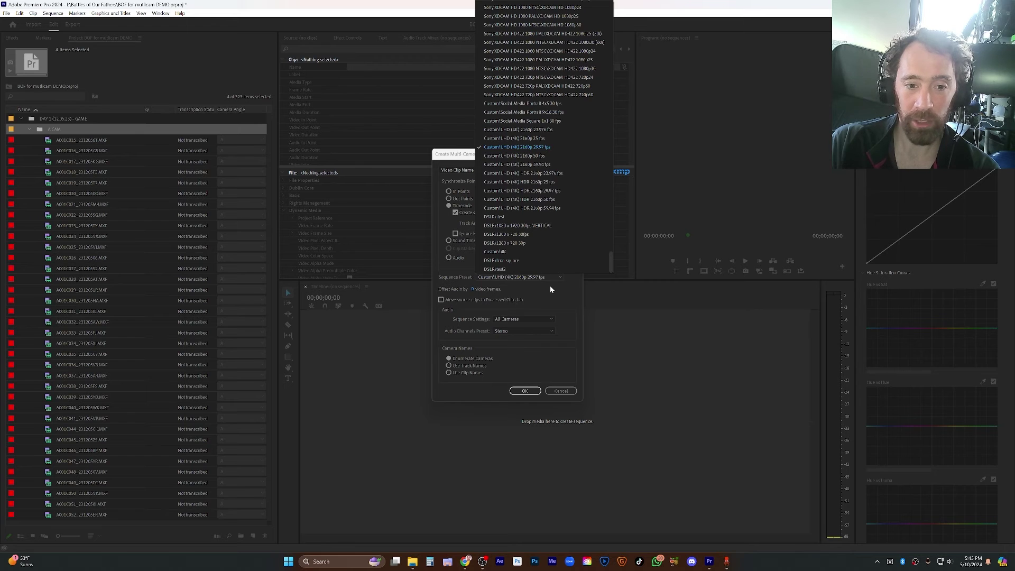
left_click(568, 294)
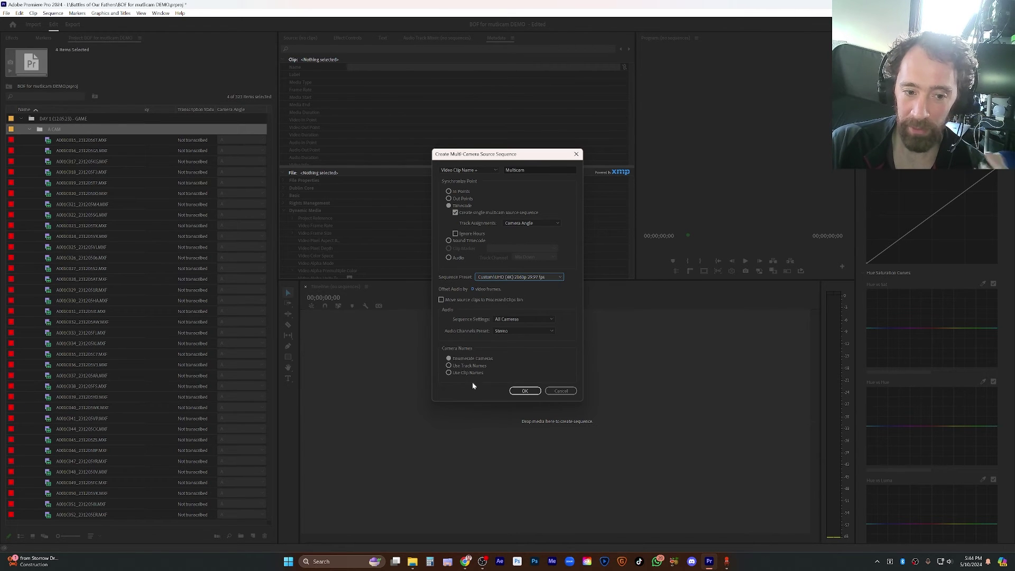
Step: Confirm creating the C0174_1.MP4Multicam source sequence and open it in the timeline
left_click(531, 393)
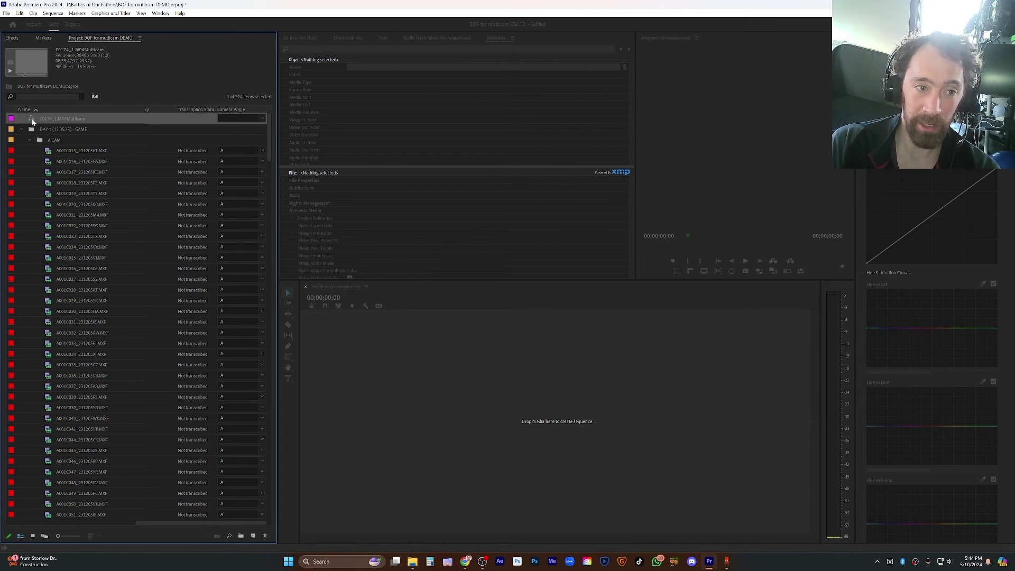
right_click(31, 119)
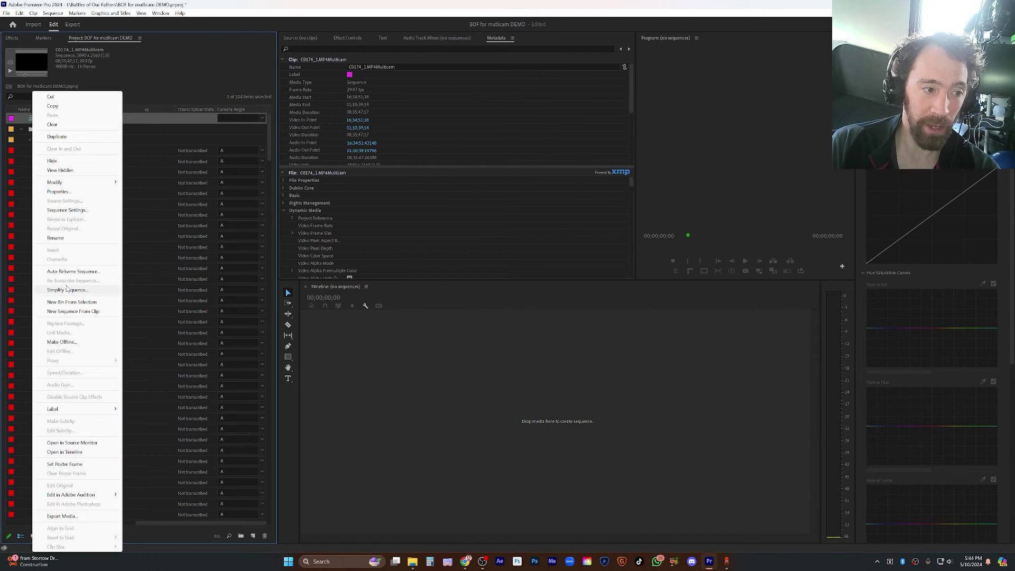
left_click(113, 452)
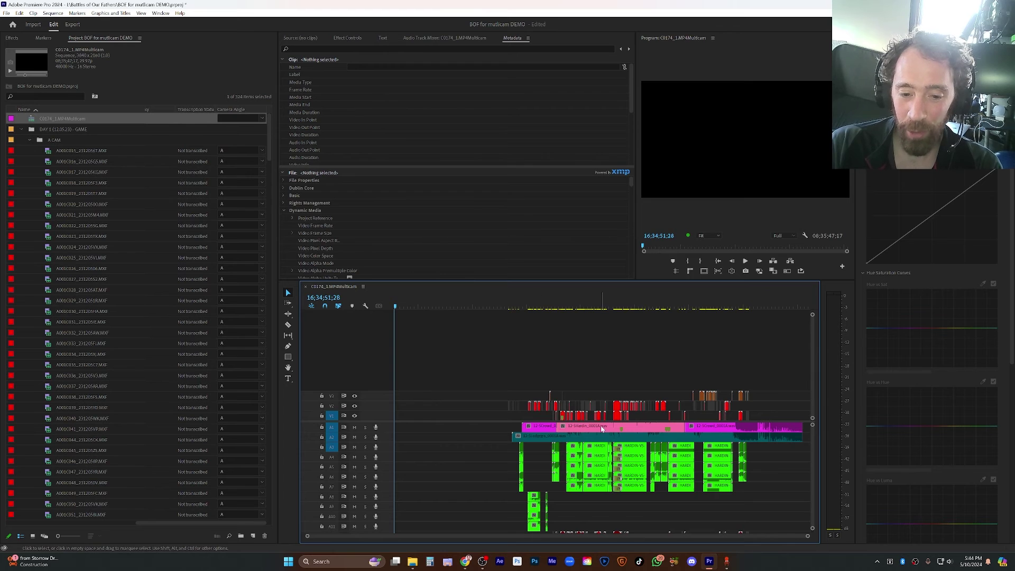
Step: Zoom the timeline and inspect the 12-5Hardin and 12-5Crowd audio clips on track A1
scroll(645, 431, "up", 3)
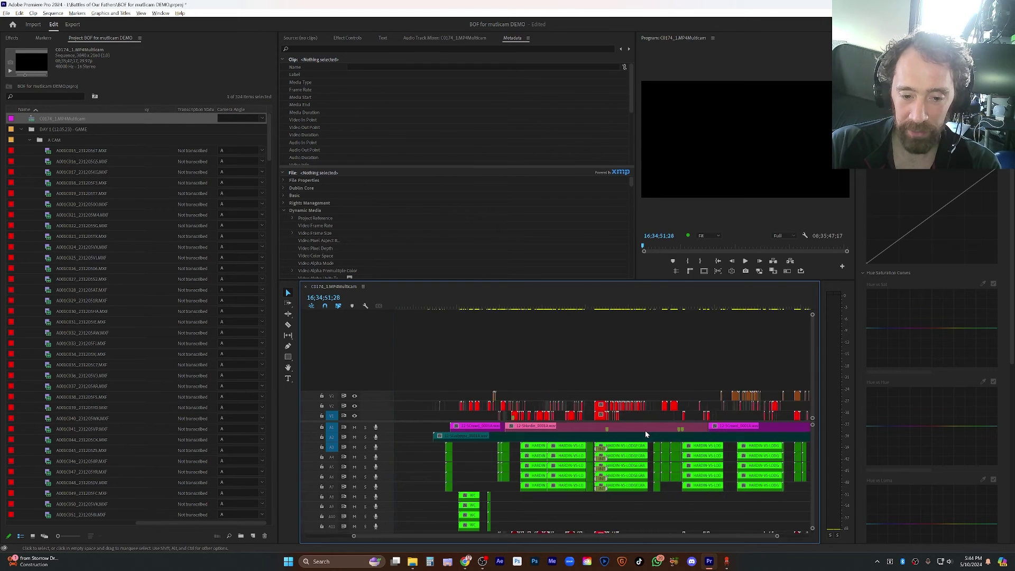
left_click(458, 430)
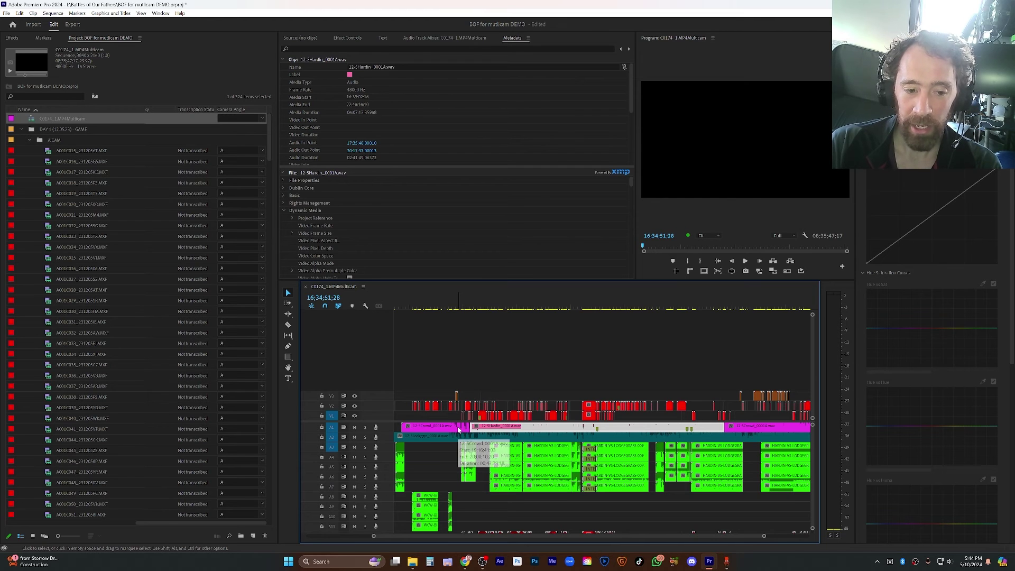
left_click(457, 430)
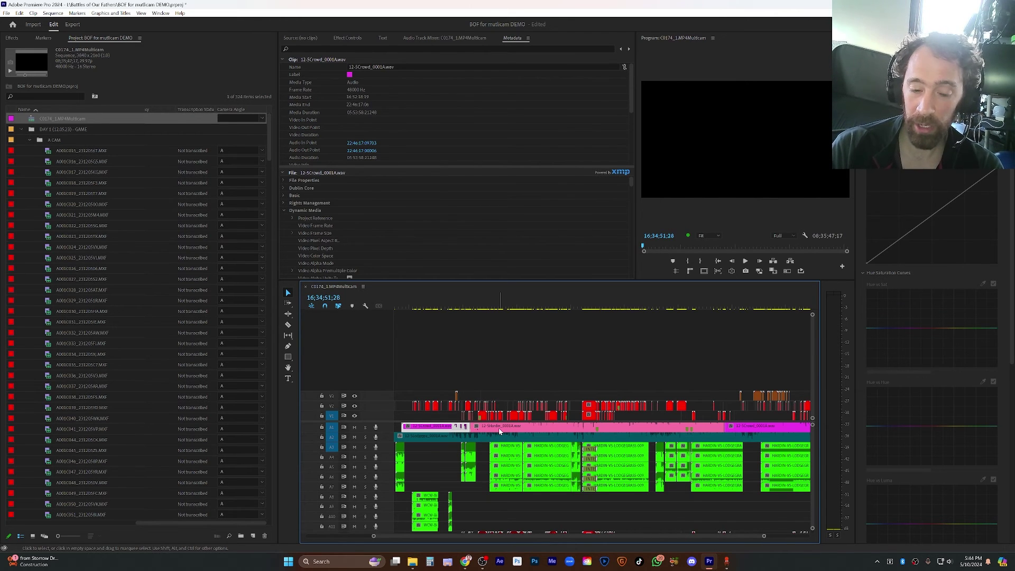
left_click(500, 430)
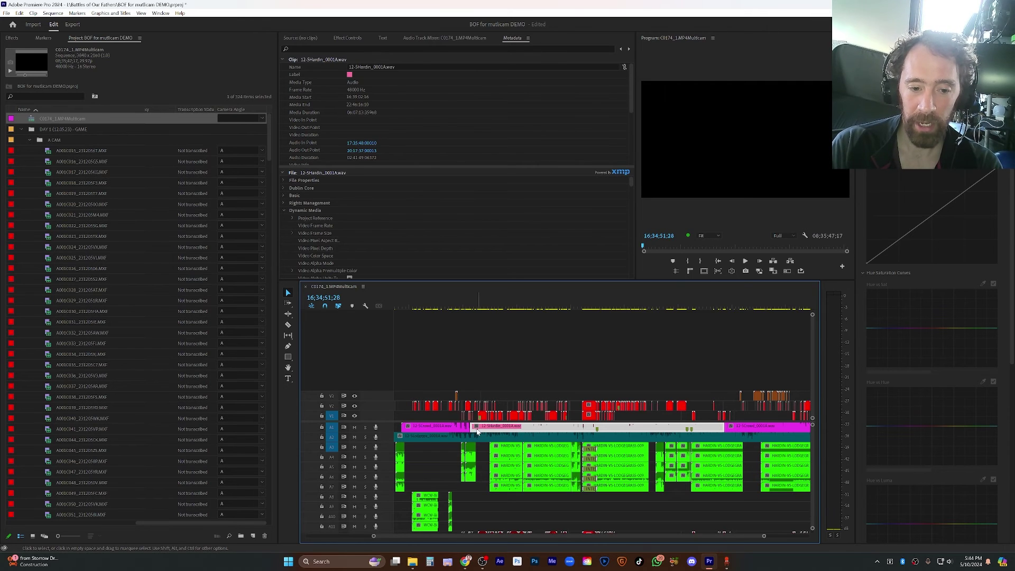
Step: Reveal the 12-5Hardin_0001A.wav clip from A1 in the Project panel
right_click(384, 431)
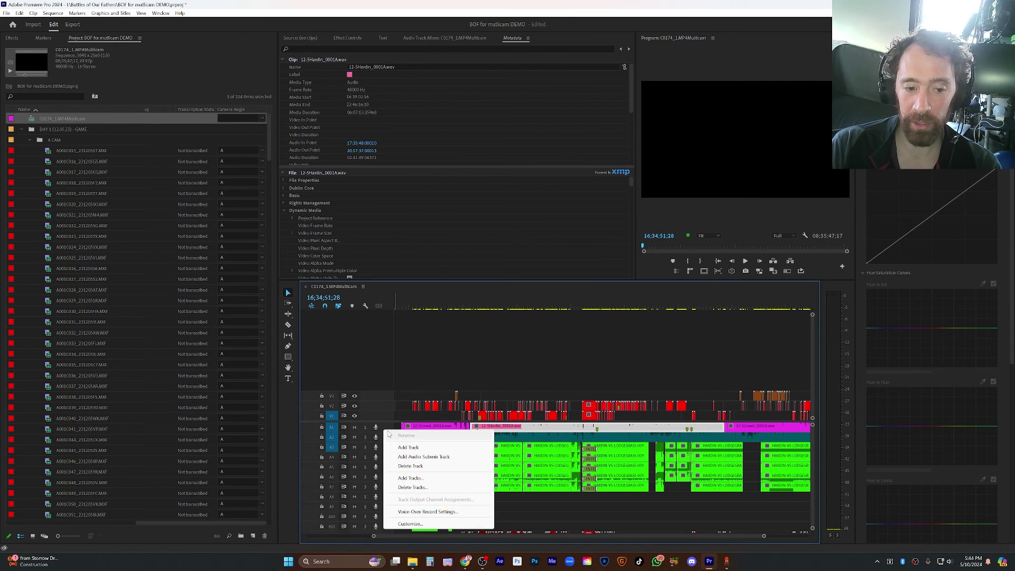
left_click(517, 432)
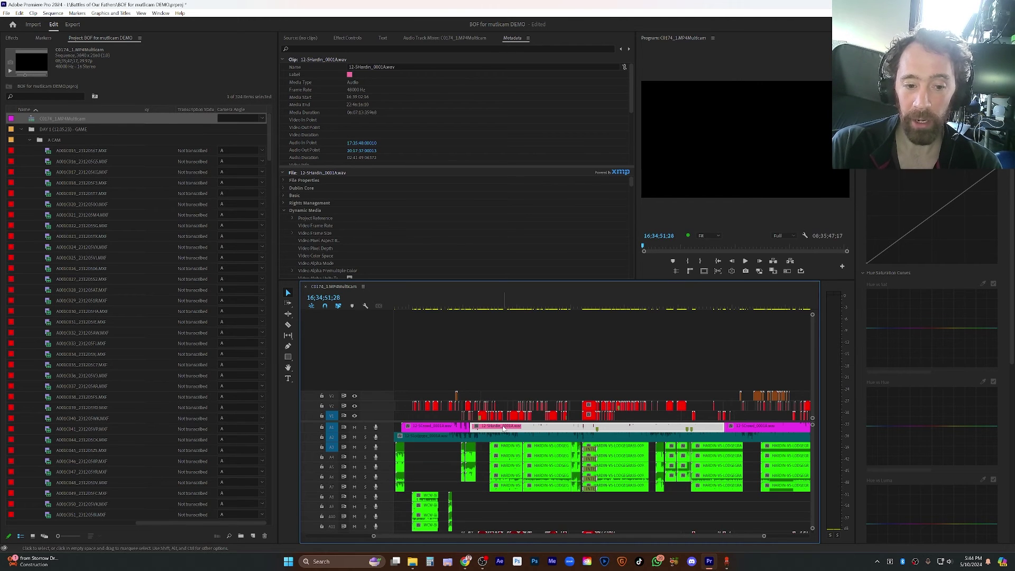
right_click(503, 426)
left_click(551, 383)
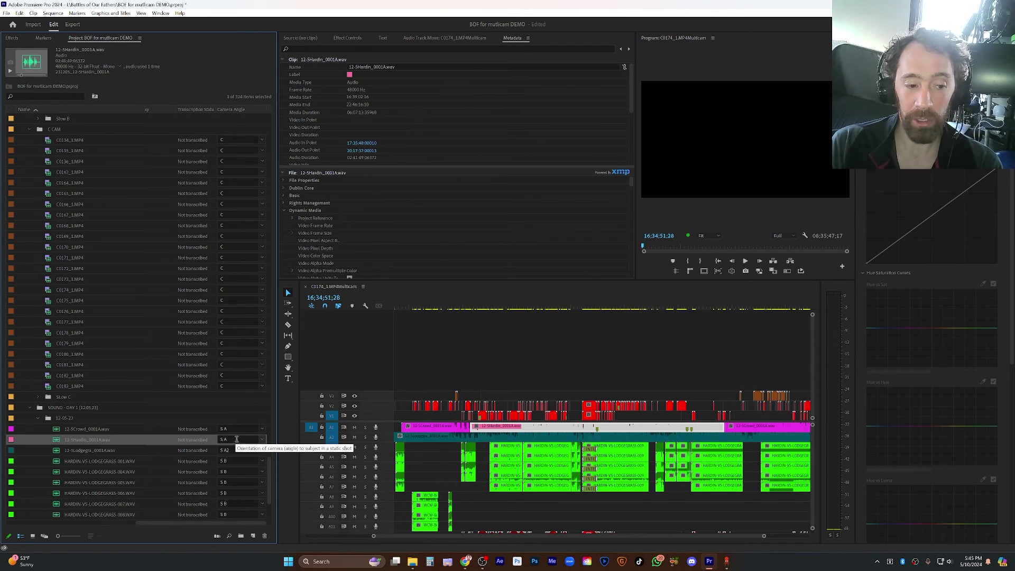
Step: Change the 12-5Hardin_0001A.wav camera angle from S A to S A1
left_click(238, 439)
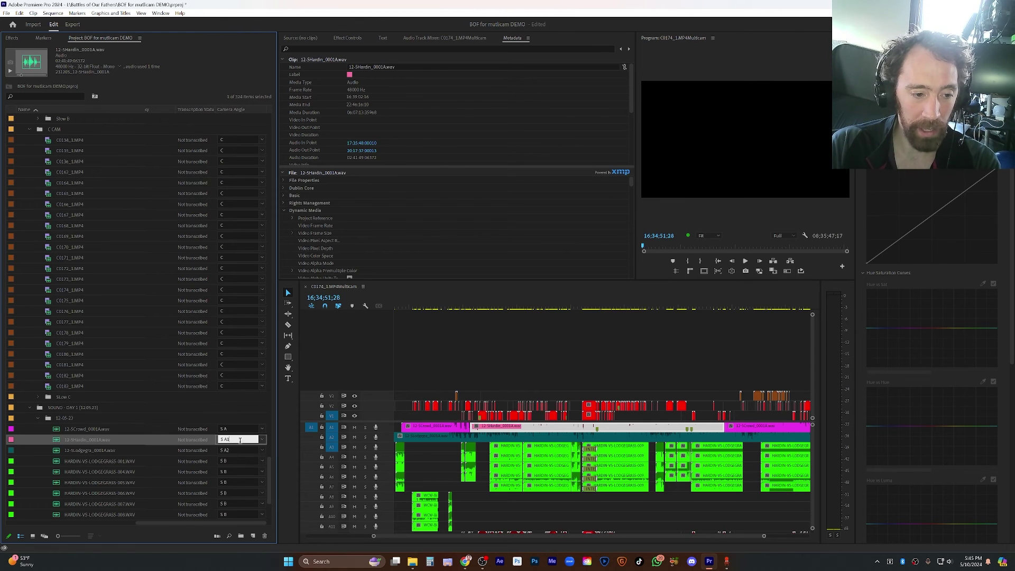
type("1")
key("Return")
Step: Select the 12-05-23 sound bin and add the C CAM bin to the selection
scroll(156, 449, "left", 2)
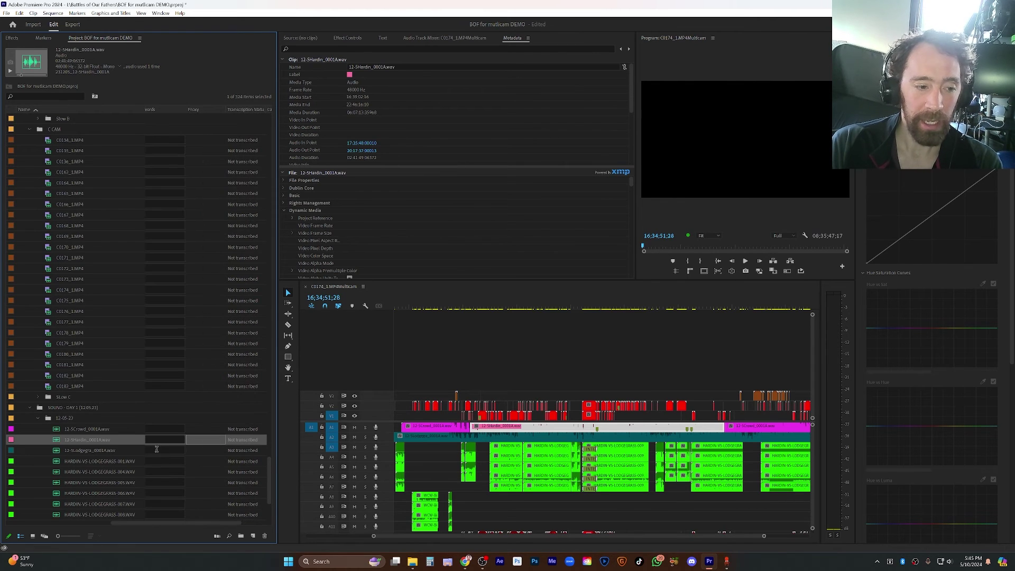
left_click(55, 418)
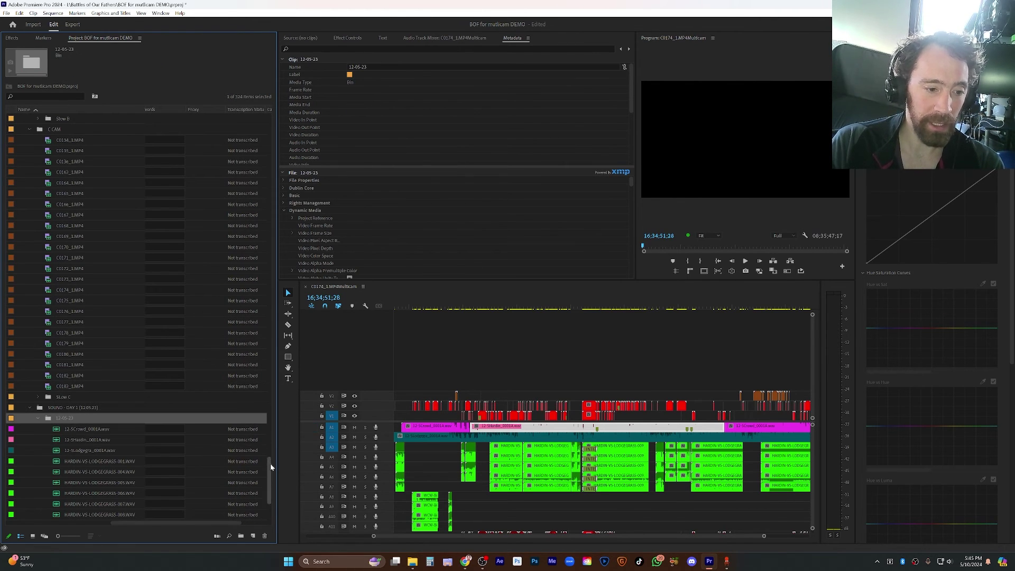
scroll(271, 442, "up", 5)
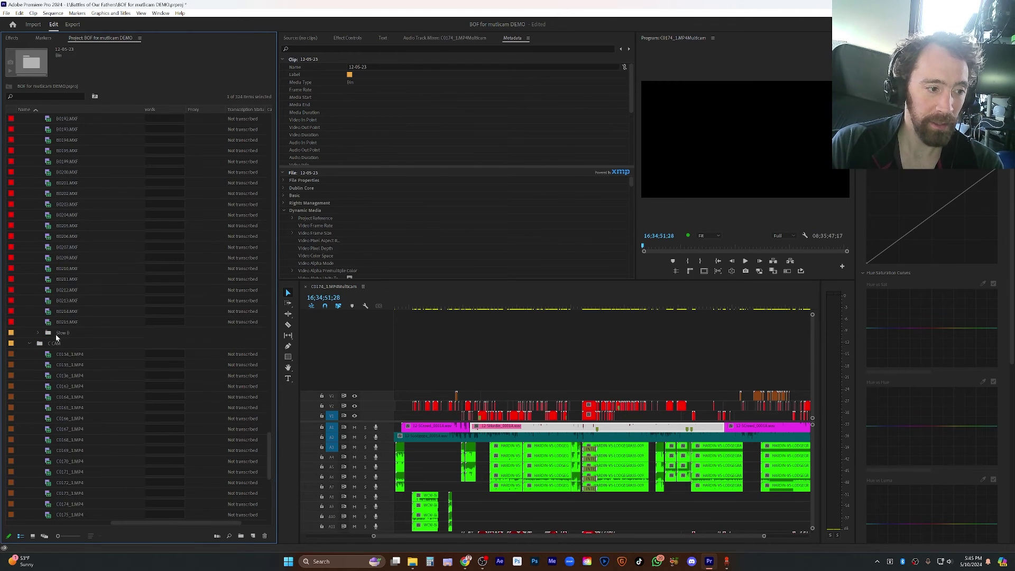
left_click(56, 345, "ctrl")
scroll(269, 447, "up", 8)
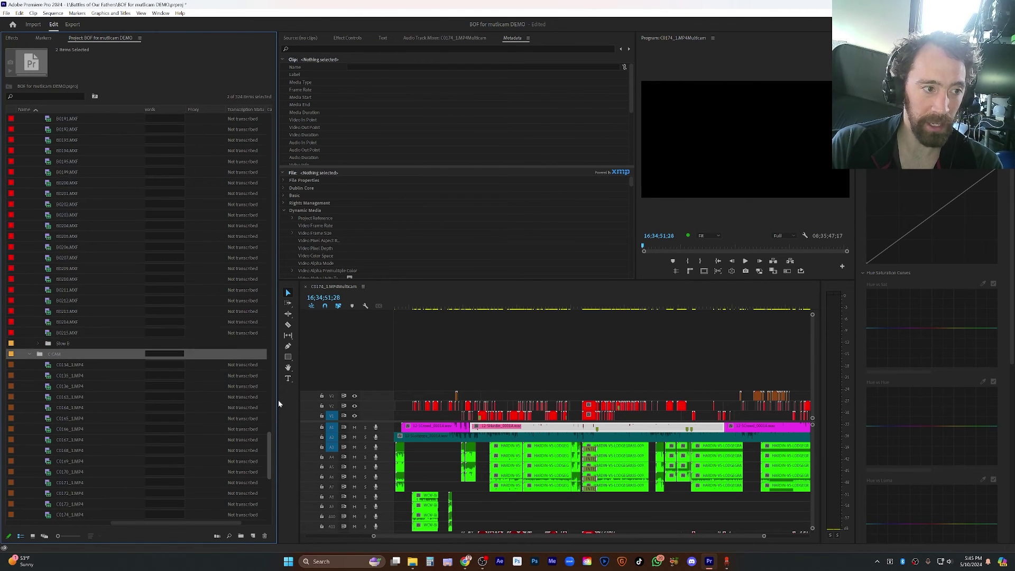
scroll(268, 317, "up", 8)
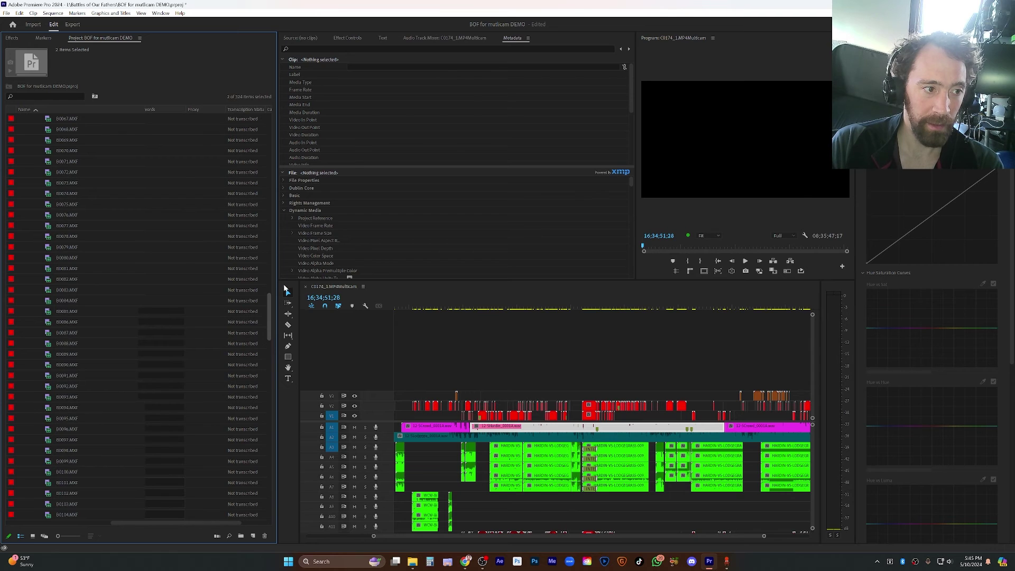
scroll(281, 238, "up", 5)
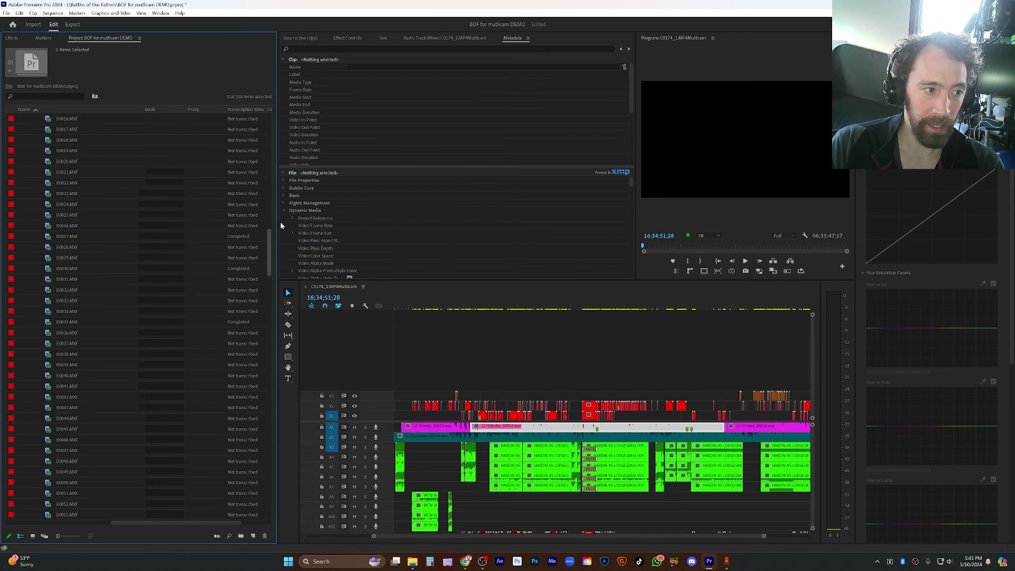
scroll(275, 199, "up", 1)
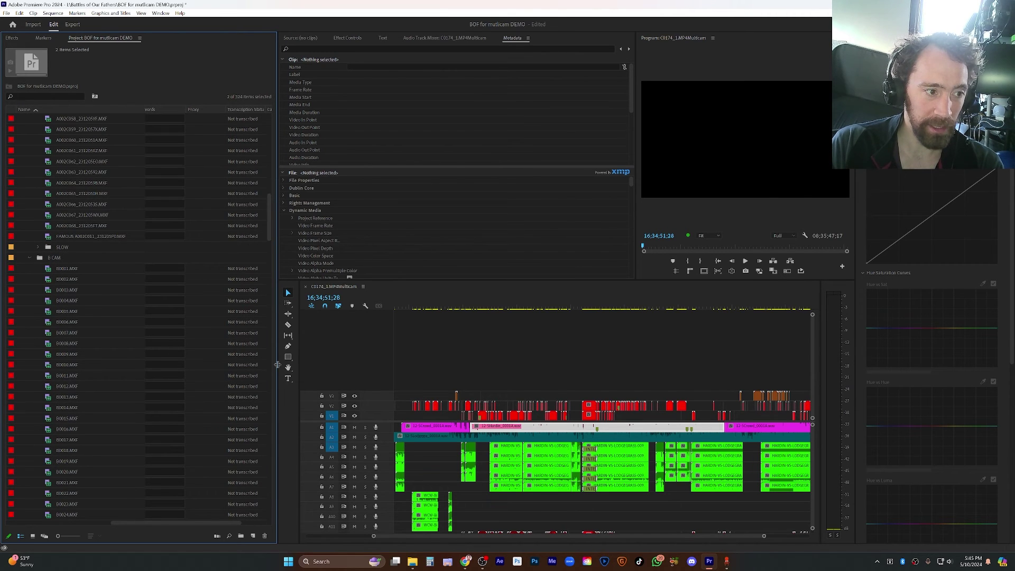
Step: Add the B CAM and A CAM bins to the selection and choose Create Multi-Camera Source Sequence
left_click(74, 257, "ctrl")
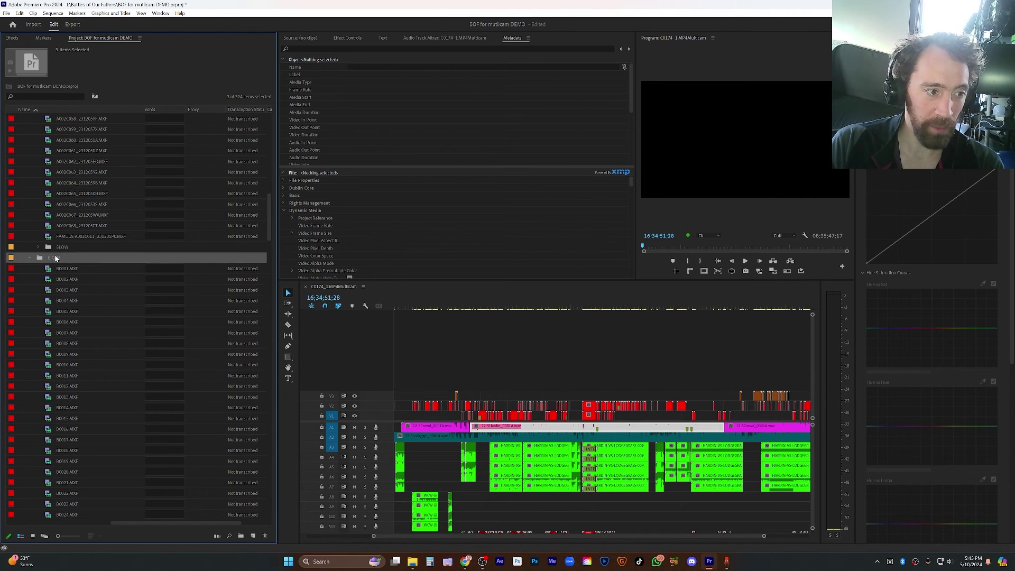
left_click(270, 112)
left_click(54, 141, "ctrl")
right_click(54, 140)
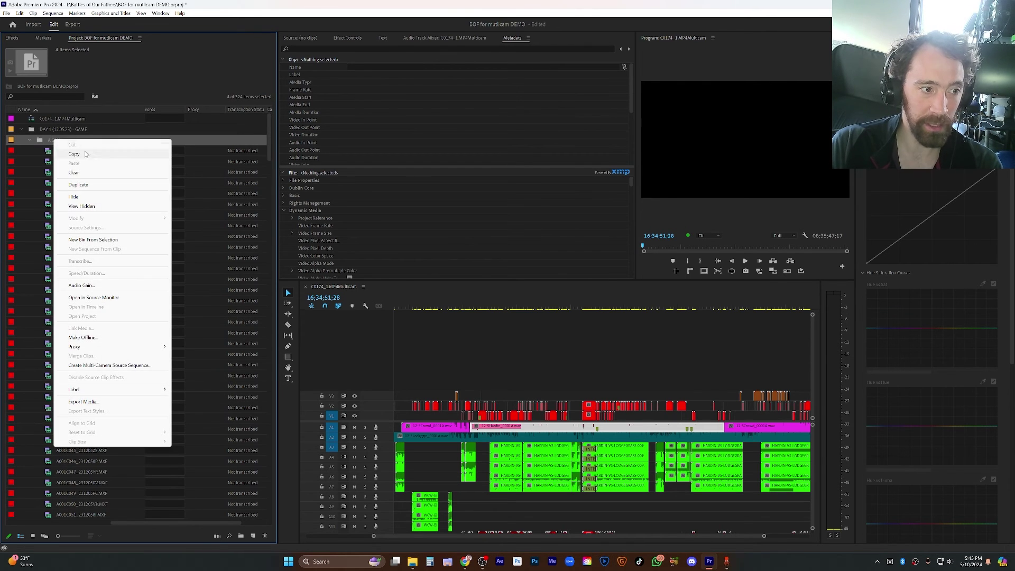
left_click(154, 365)
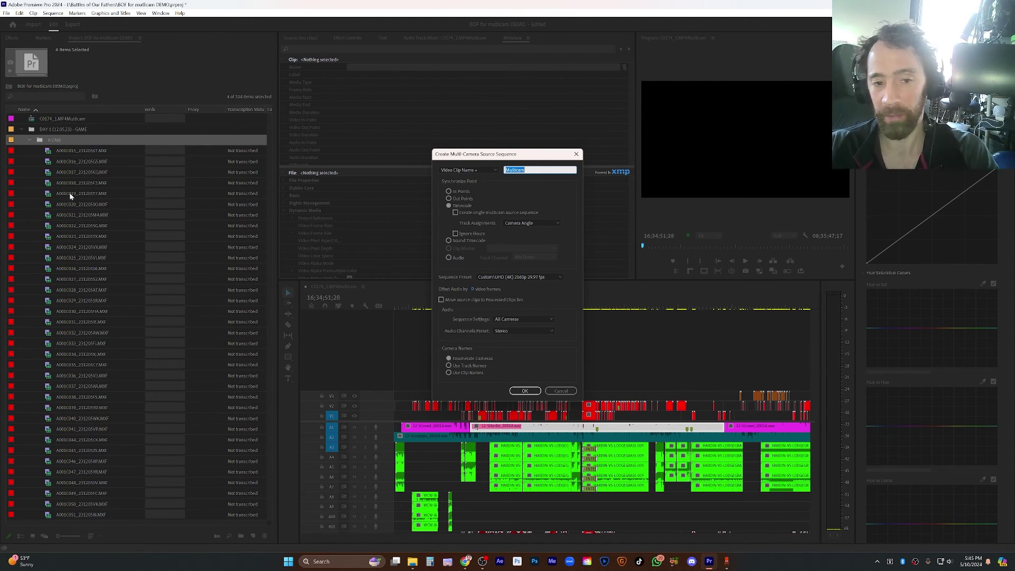
Step: Build the multicam, dismiss the audio-sync failure, check the sparse A002C068 result, and delete it
left_click(538, 391)
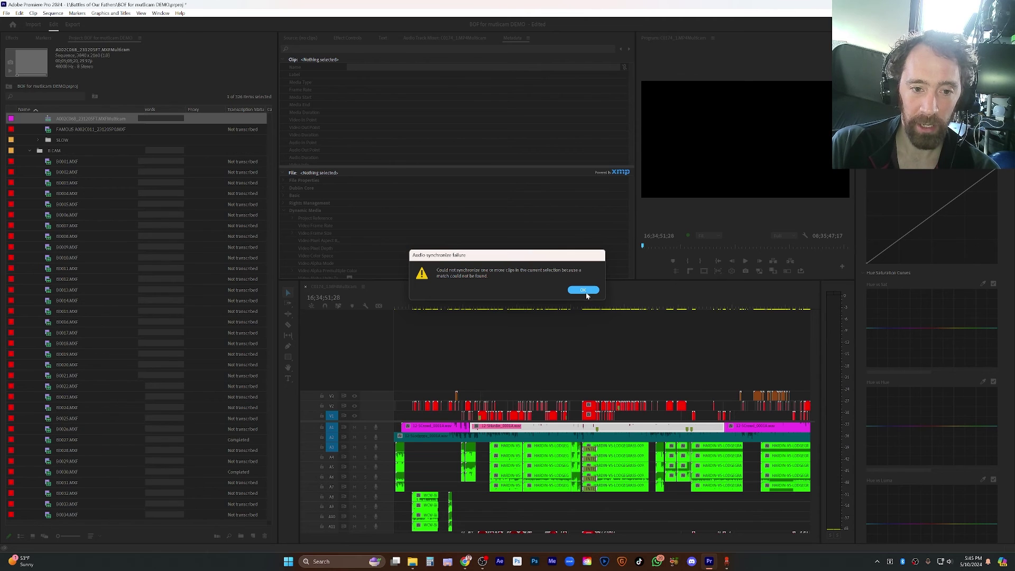
left_click(576, 291)
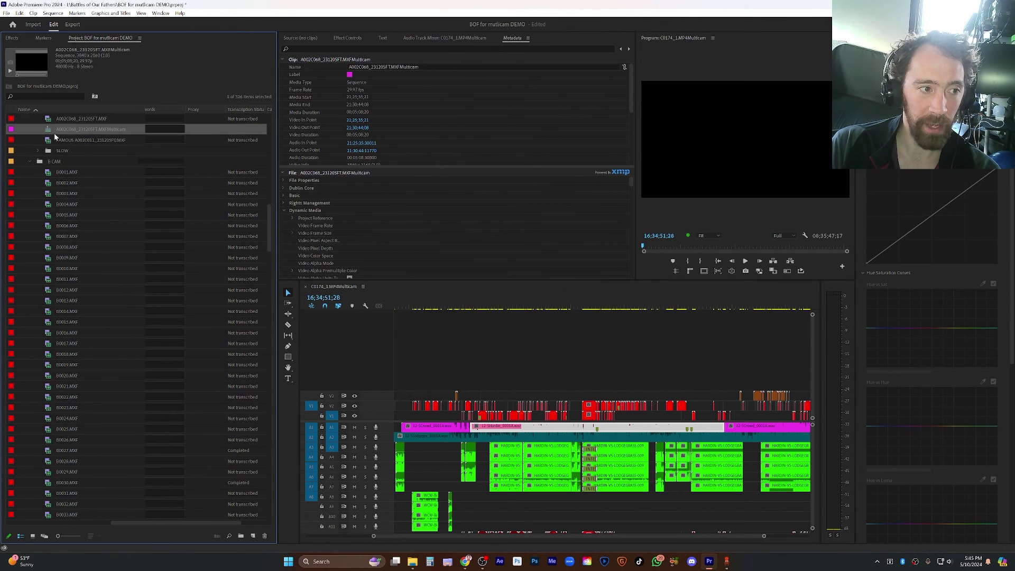
scroll(86, 141, "up", 2)
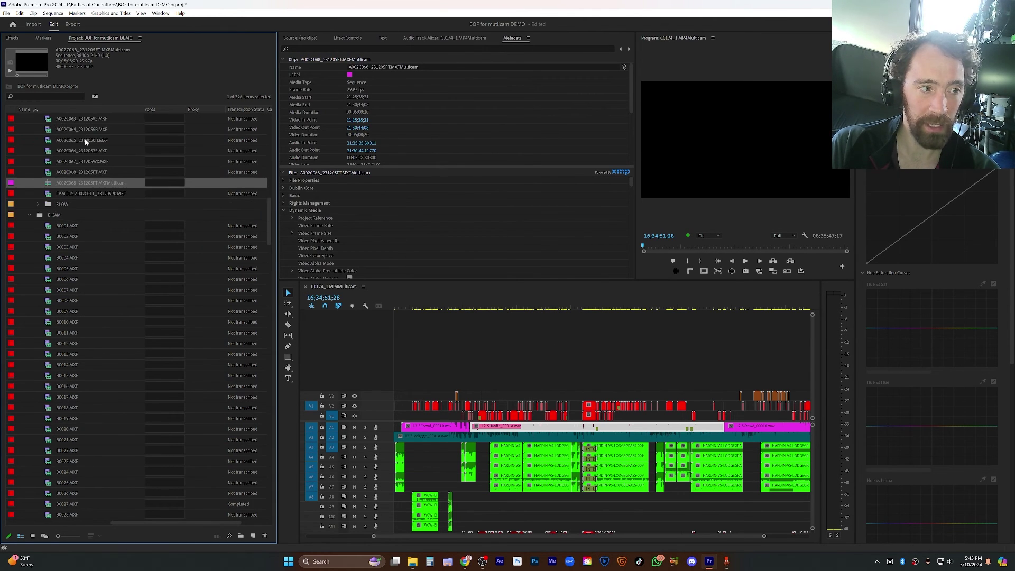
double_click(49, 183)
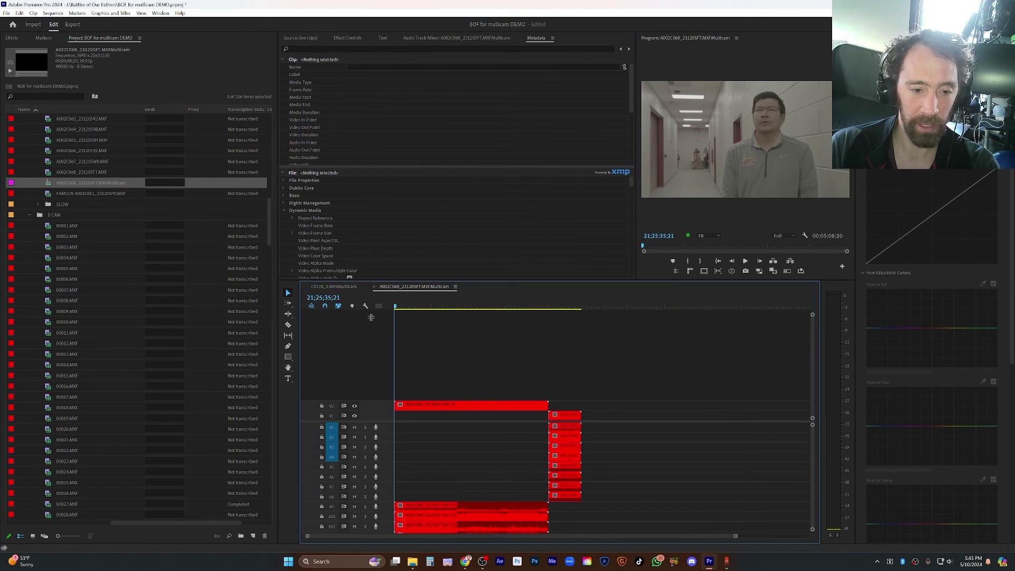
key("Delete")
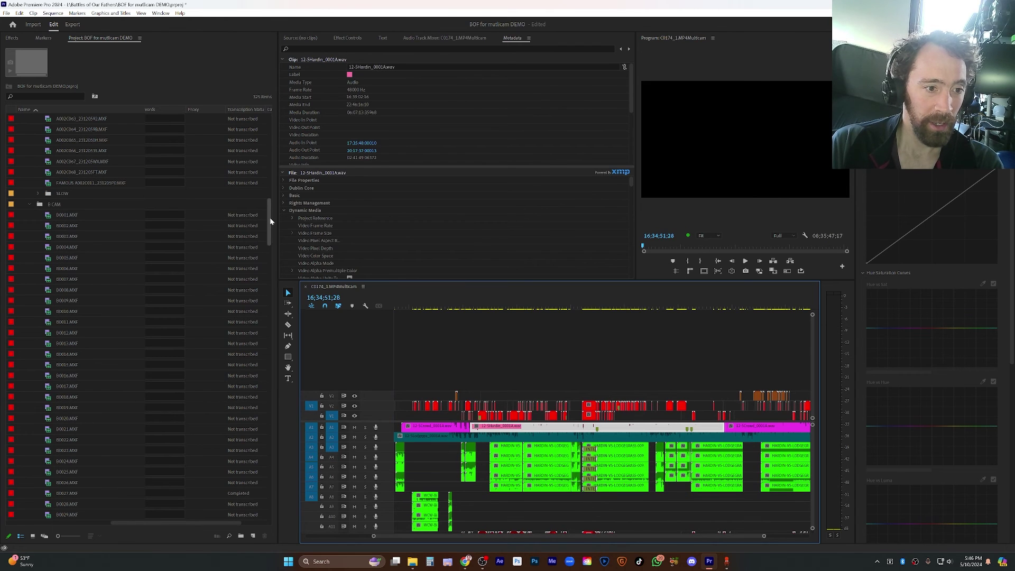
left_click_drag(270, 217, 269, 96)
Step: Select the A CAM, B CAM, C CAM and 12-05-23 sound bins together
left_click(57, 140)
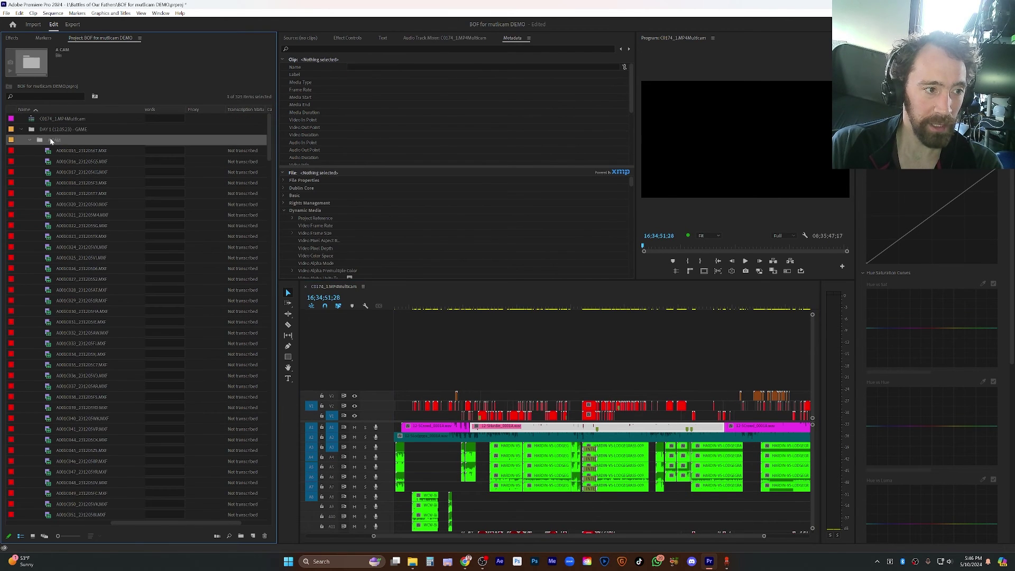
left_click_drag(270, 156, 281, 478)
left_click(56, 258, "ctrl")
scroll(54, 261, "down", 5)
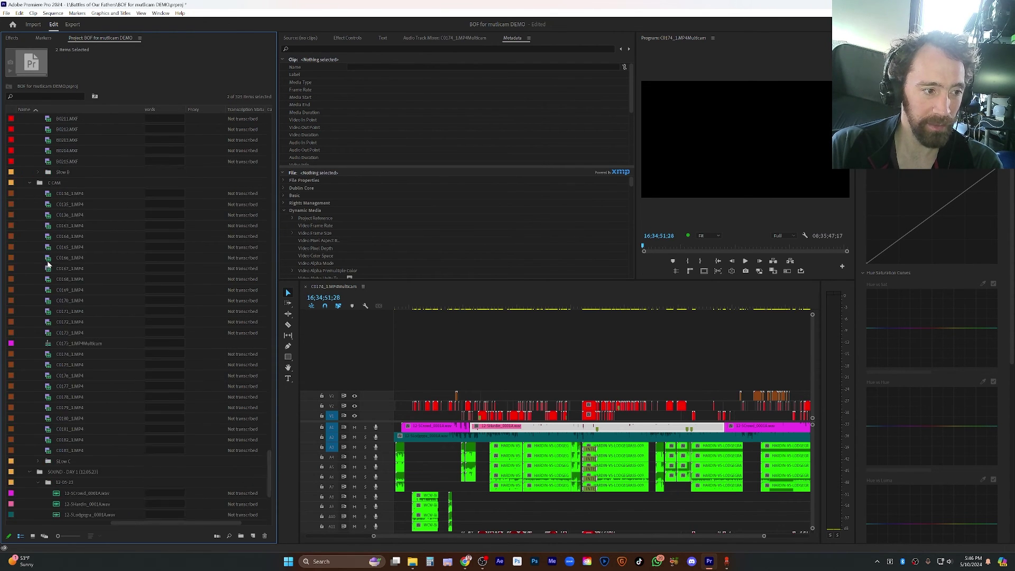
left_click(54, 183, "ctrl")
left_click(67, 482, "ctrl")
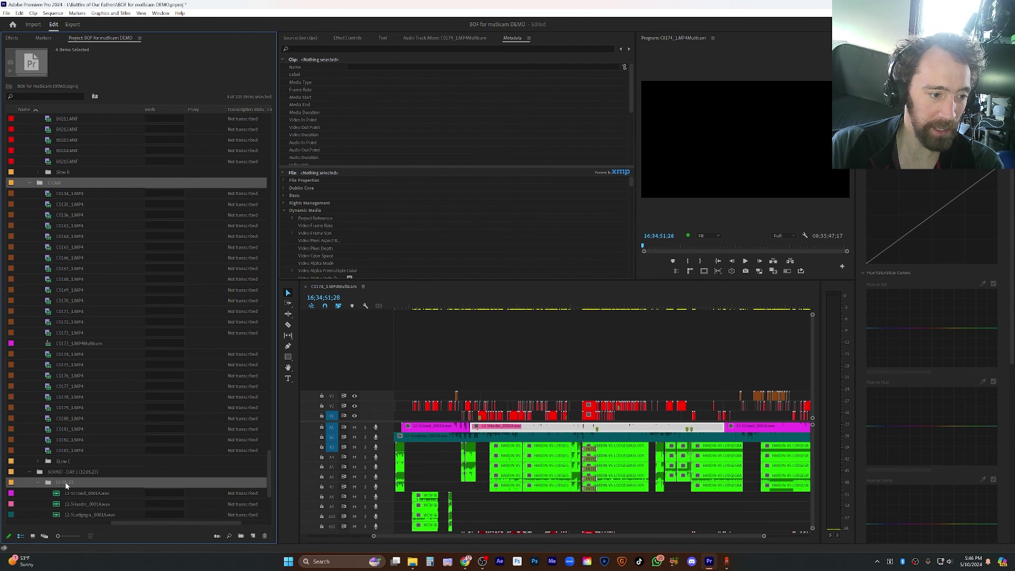
Step: Create a single multicam source sequence from them, synced by Timecode
right_click(67, 482)
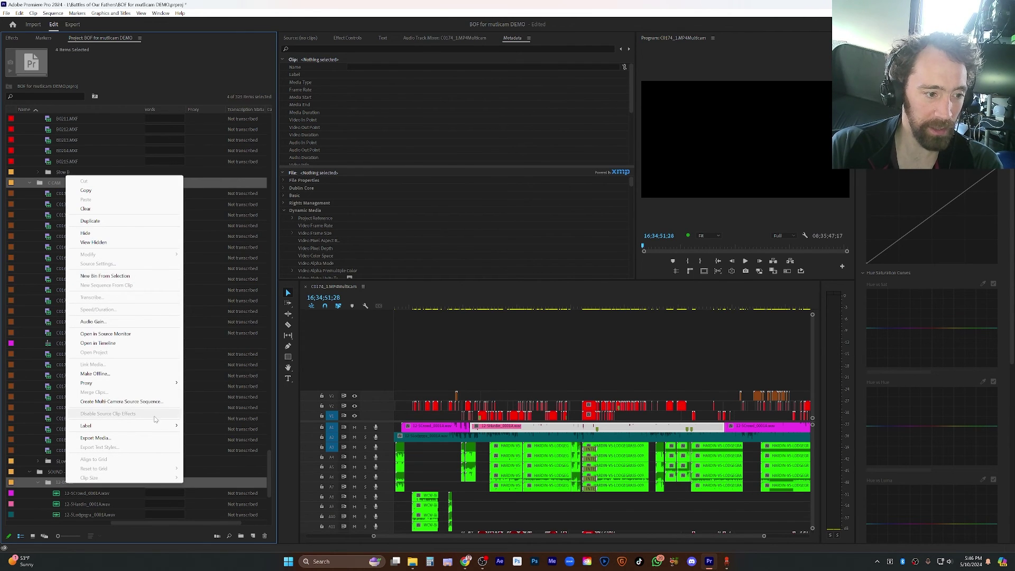
left_click(153, 402)
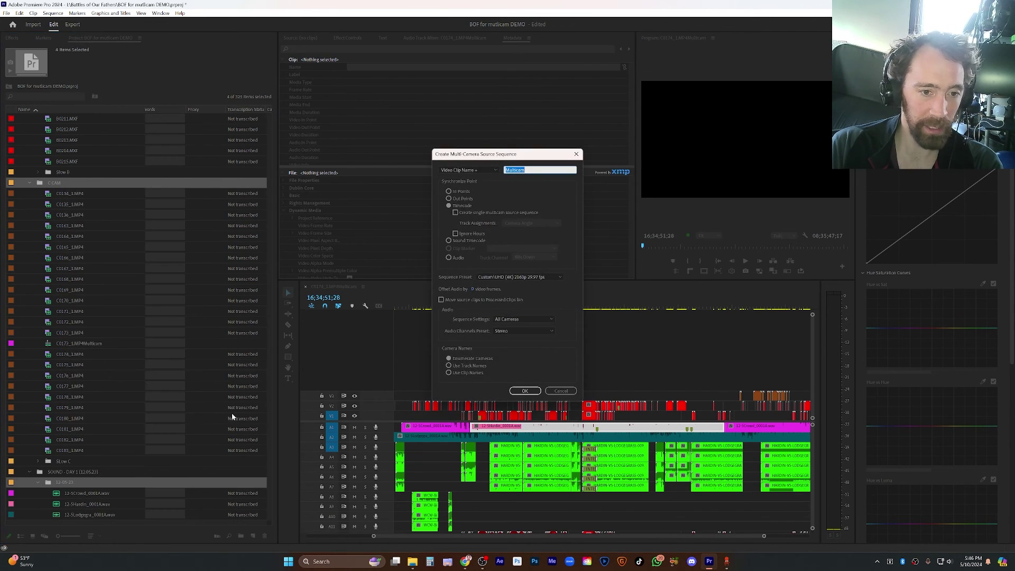
left_click(456, 212)
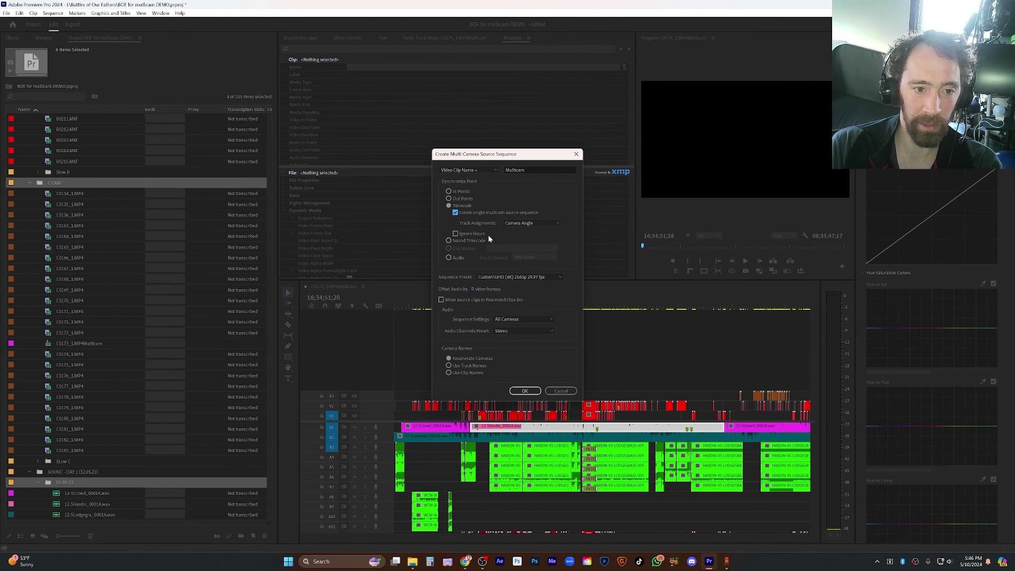
left_click(532, 390)
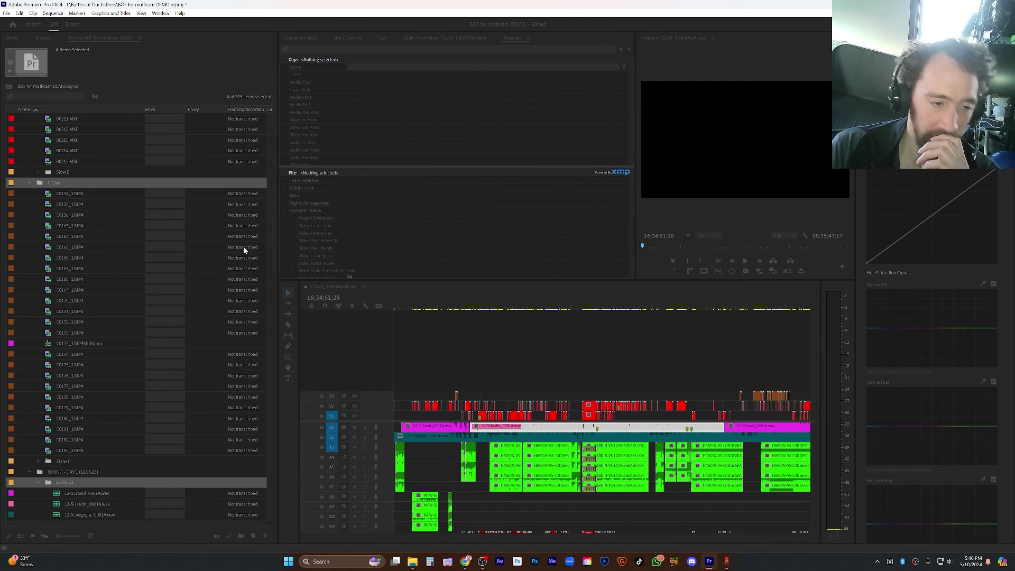
Step: Open the new A002C002 multicam sequence in the timeline and scrub to its clips near the end
left_click(263, 266)
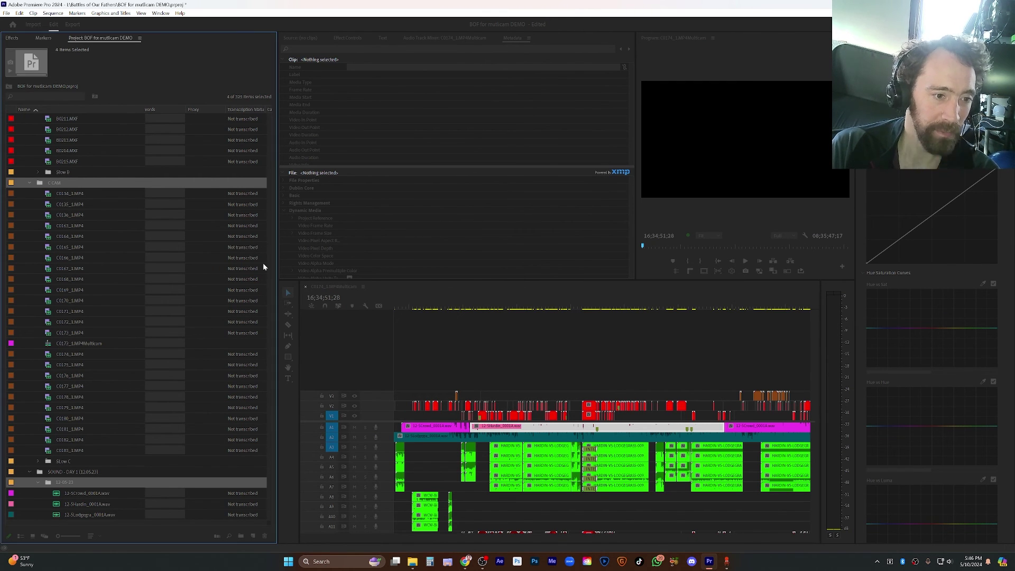
left_click(32, 119)
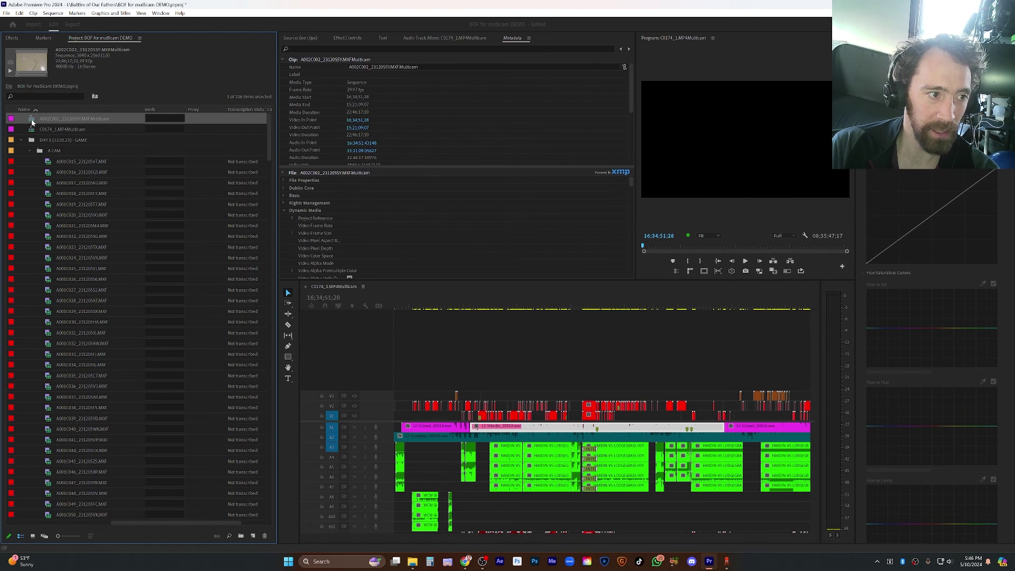
right_click(31, 122)
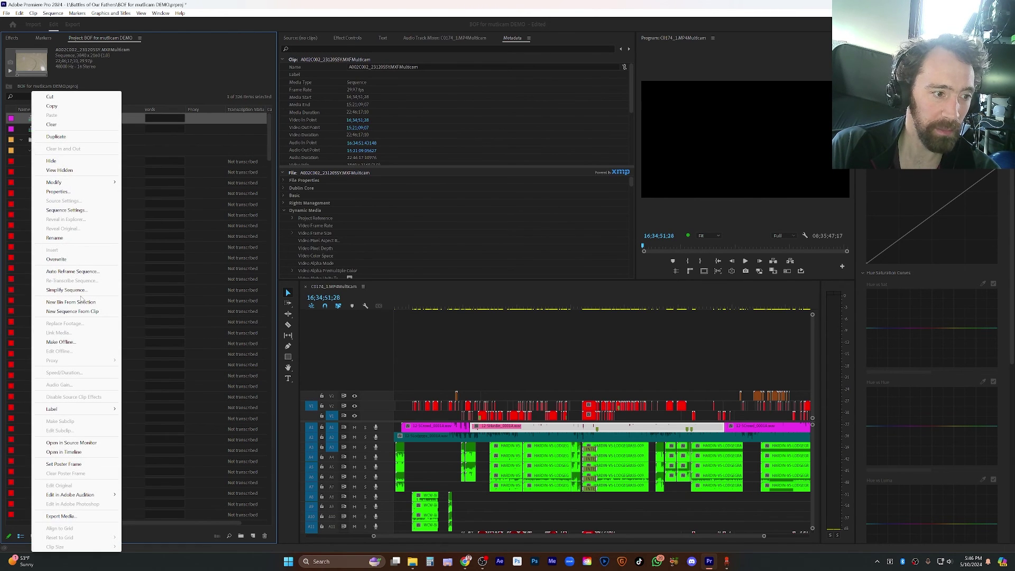
left_click(64, 452)
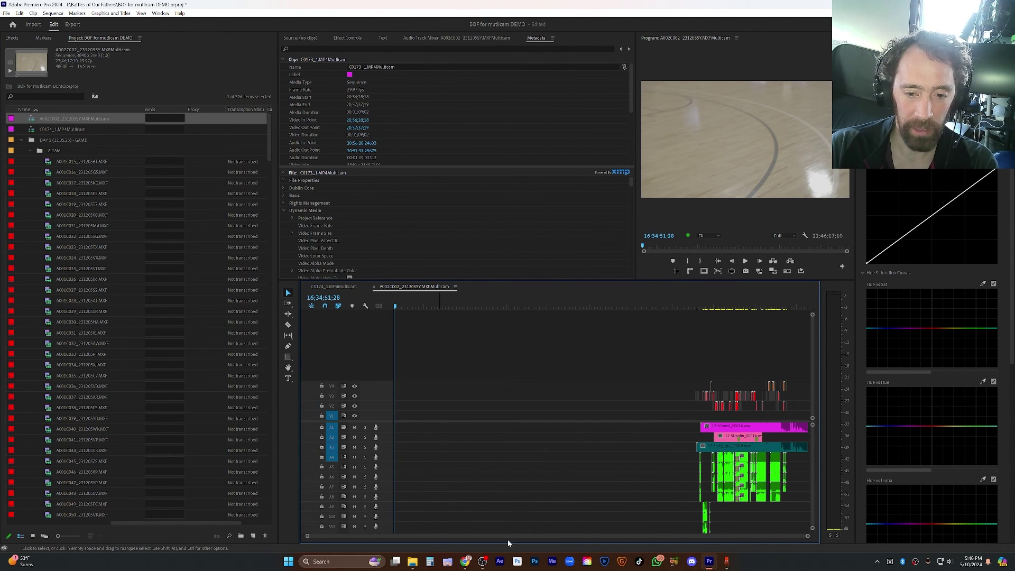
left_click_drag(410, 304, 681, 315)
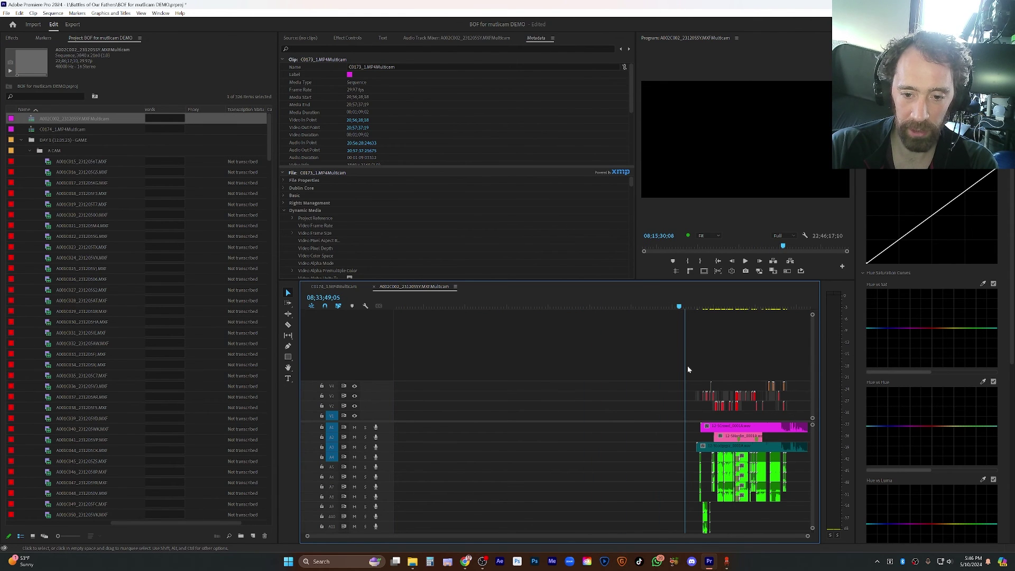
left_click(620, 454)
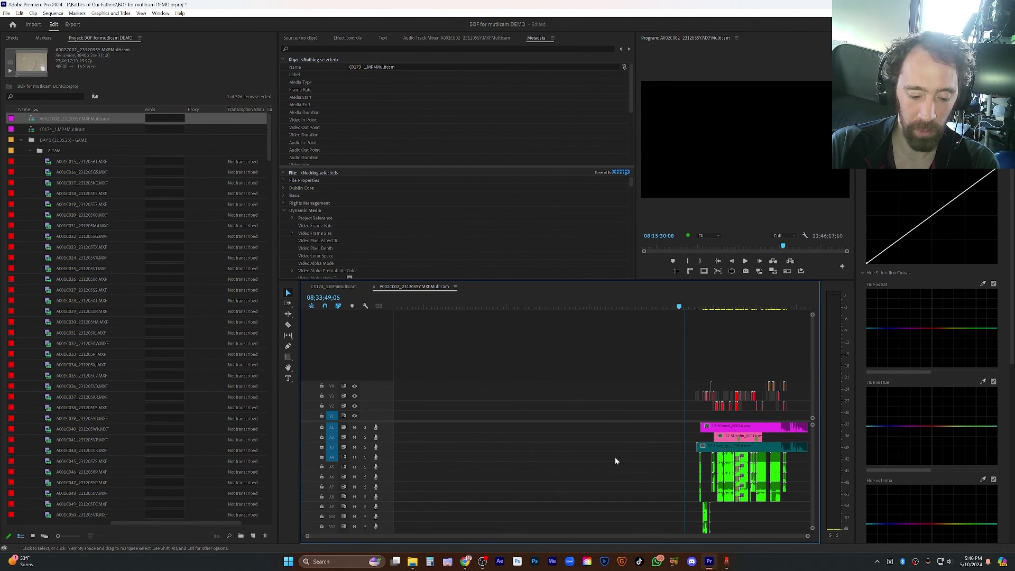
Step: Move all A002C002 clips to the sequence start with Track Select Forward, then zoom to fit
key("a")
left_click(665, 403)
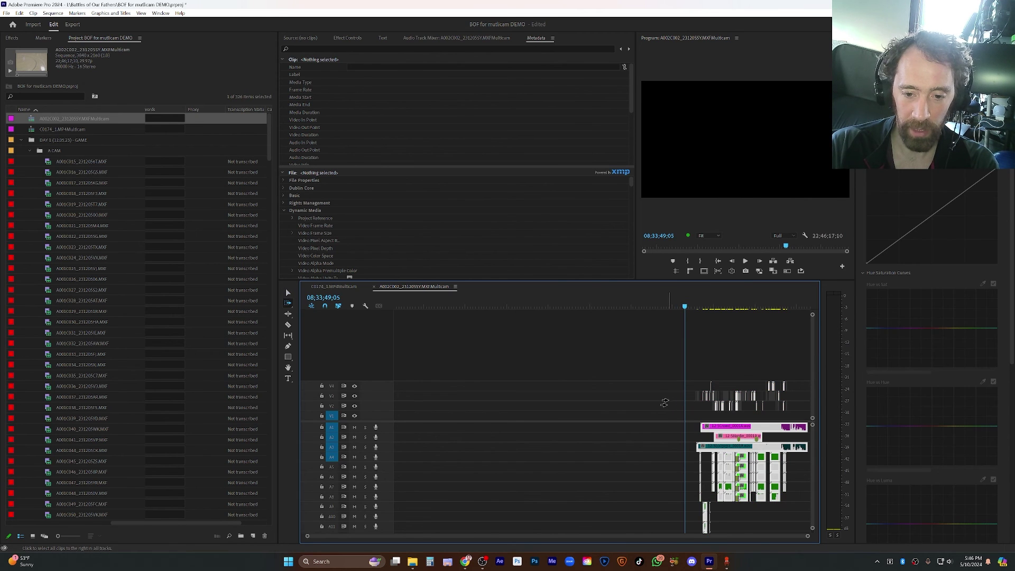
left_click_drag(648, 403, 454, 417)
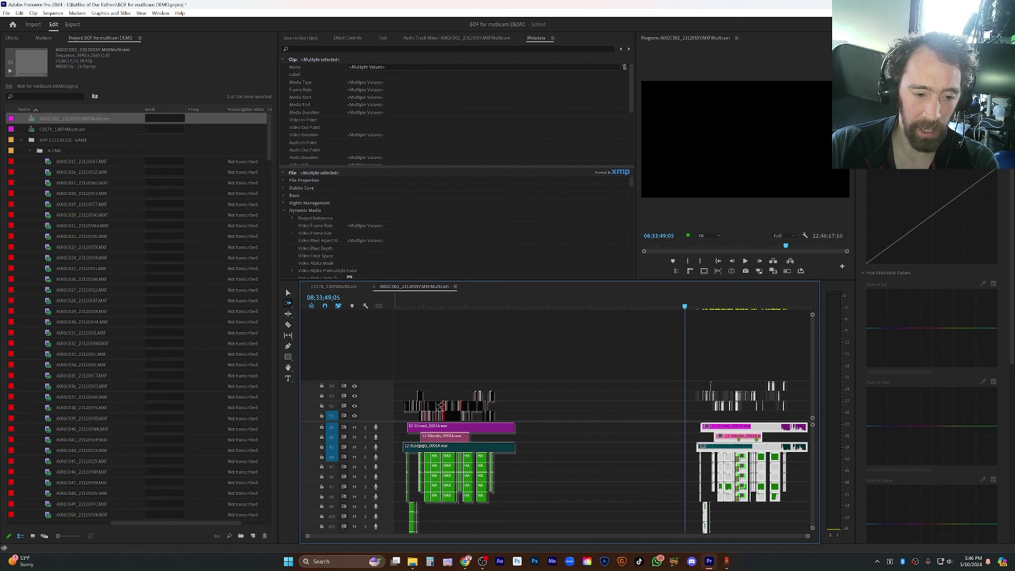
key("v")
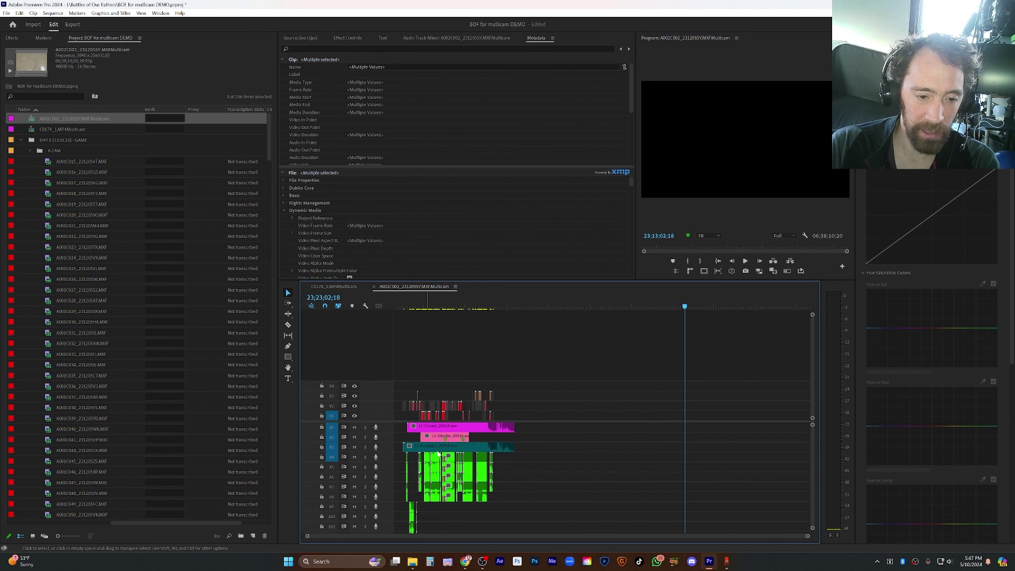
left_click(426, 372)
key("backslash")
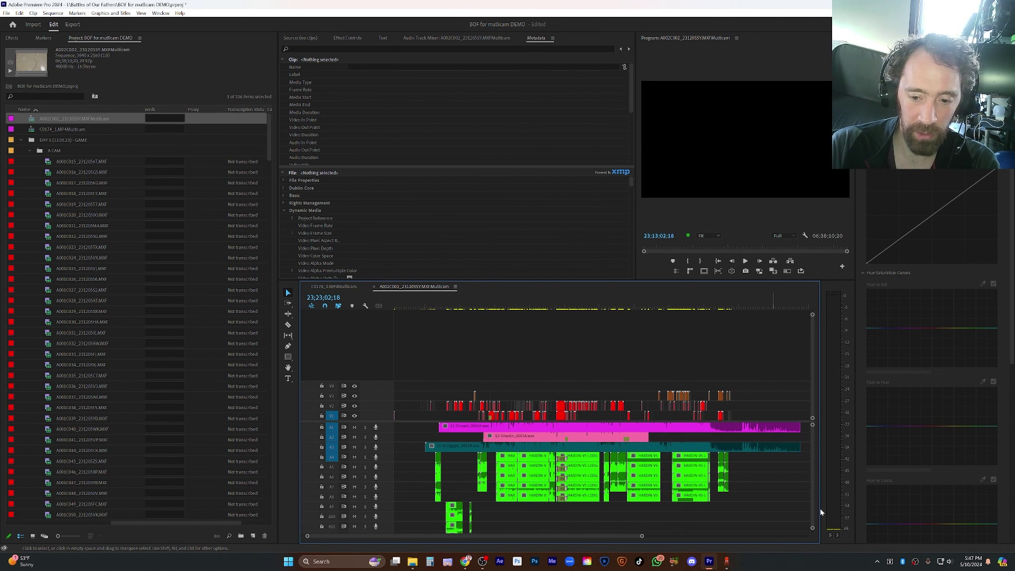
left_click_drag(813, 528, 812, 555)
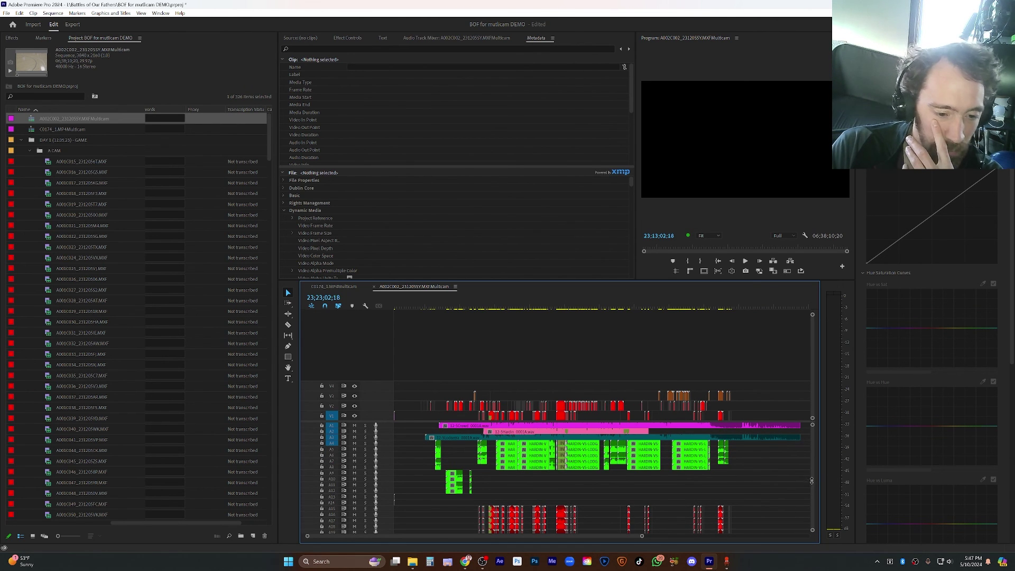
scroll(813, 476, "down", 5)
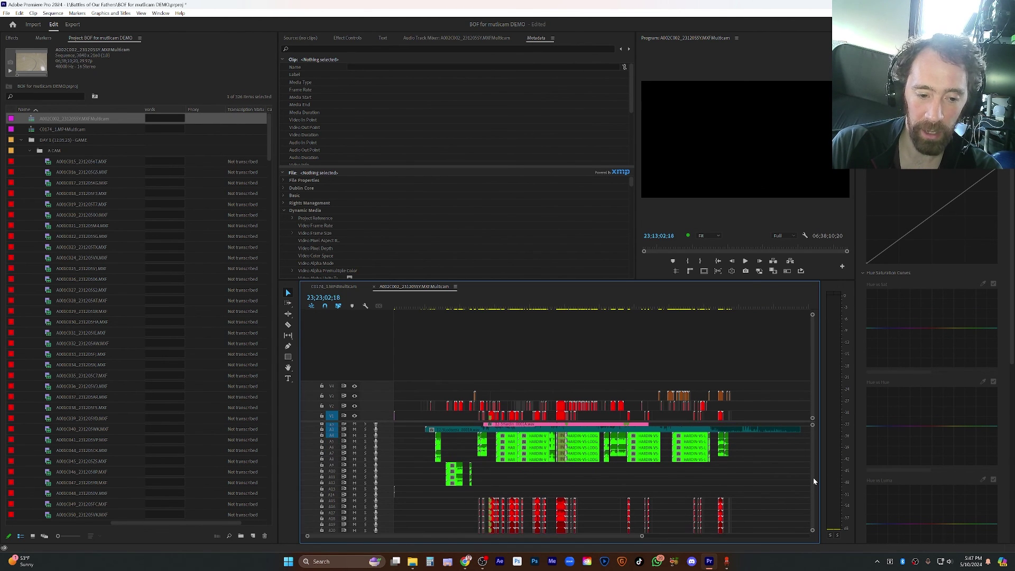
scroll(813, 477, "down", 1)
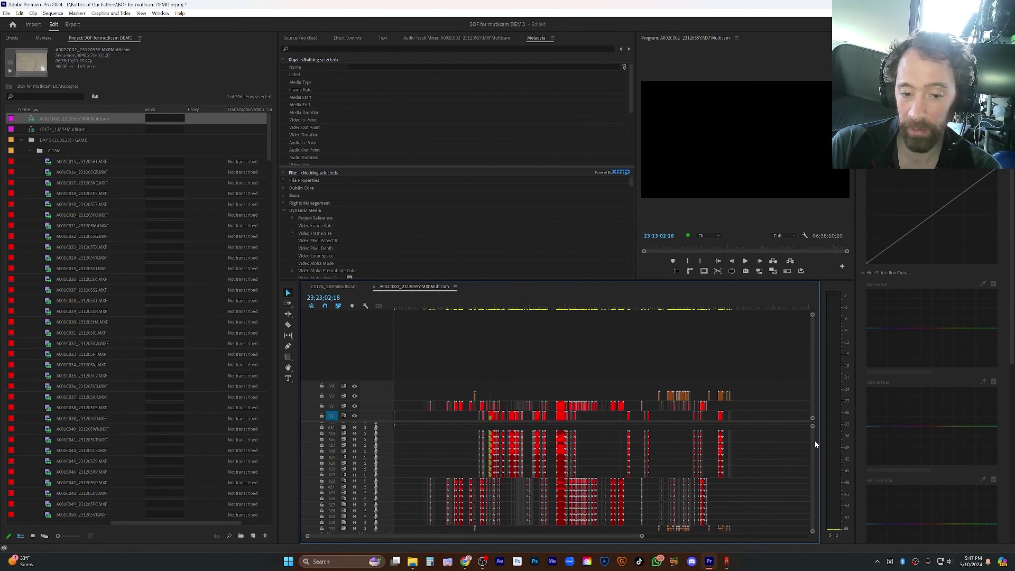
scroll(813, 439, "up", 6)
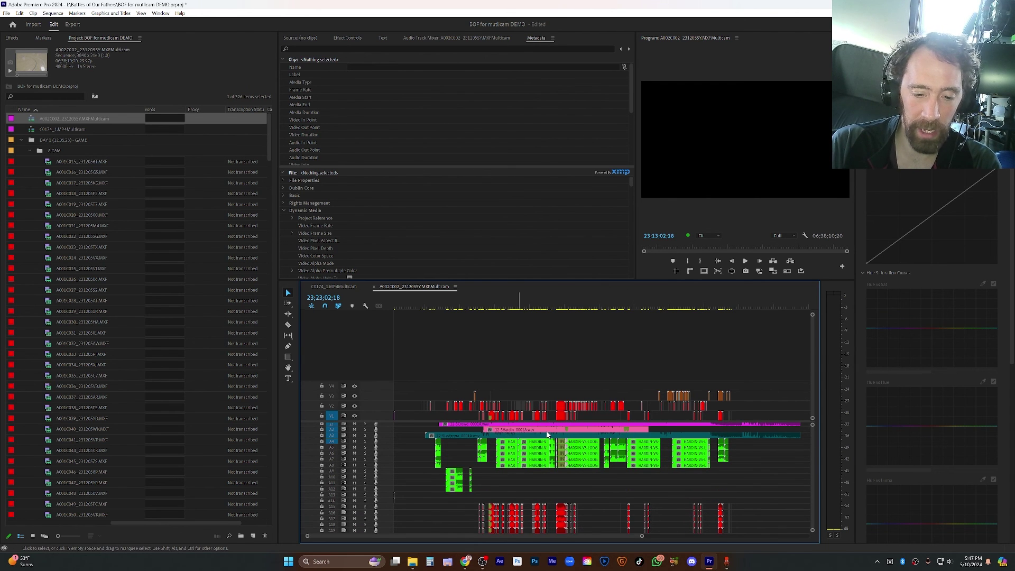
scroll(809, 424, "up", 1)
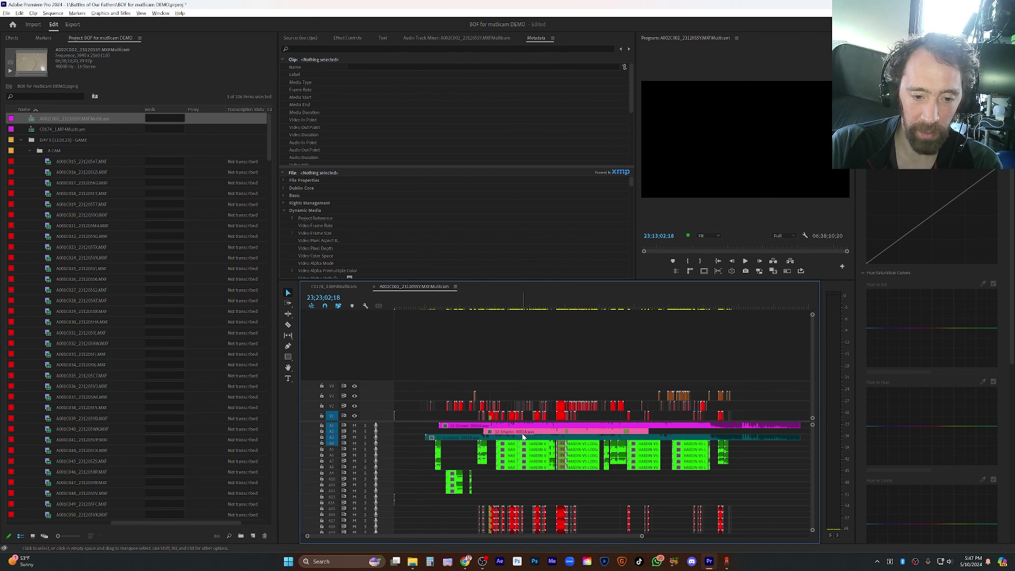
scroll(513, 418, "up", 5)
scroll(510, 415, "up", 2)
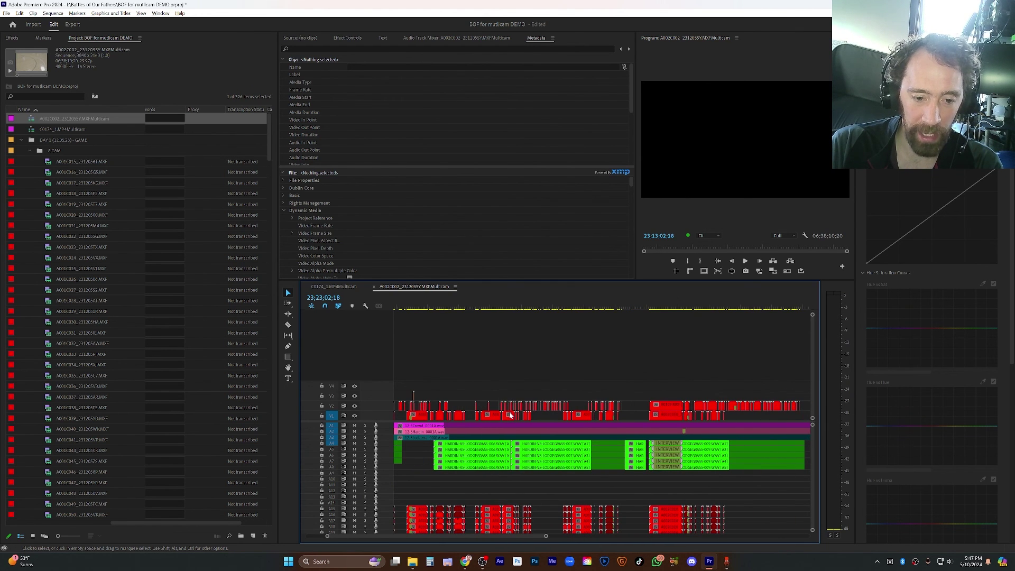
scroll(481, 307, "up", 1)
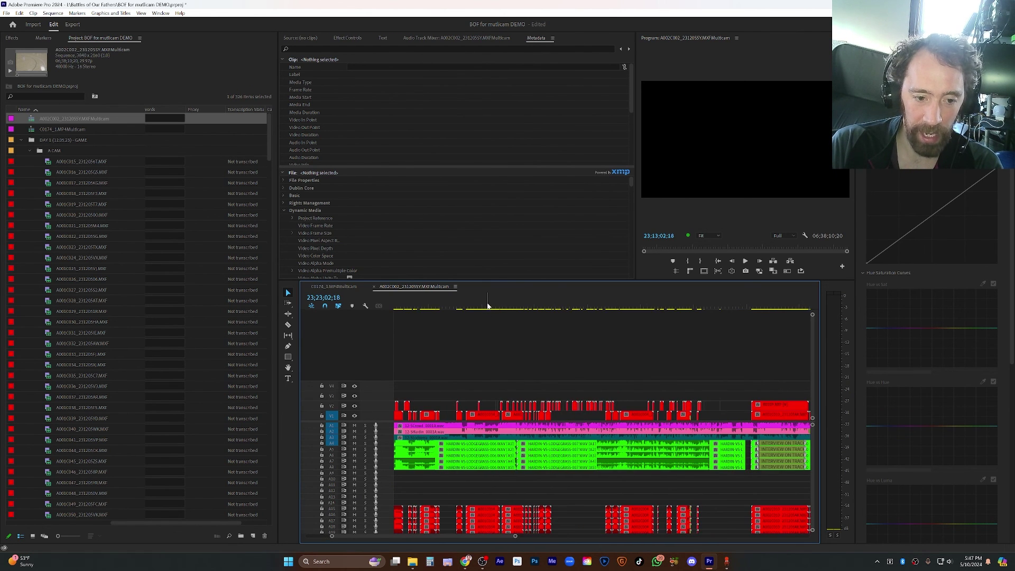
left_click_drag(479, 307, 419, 310)
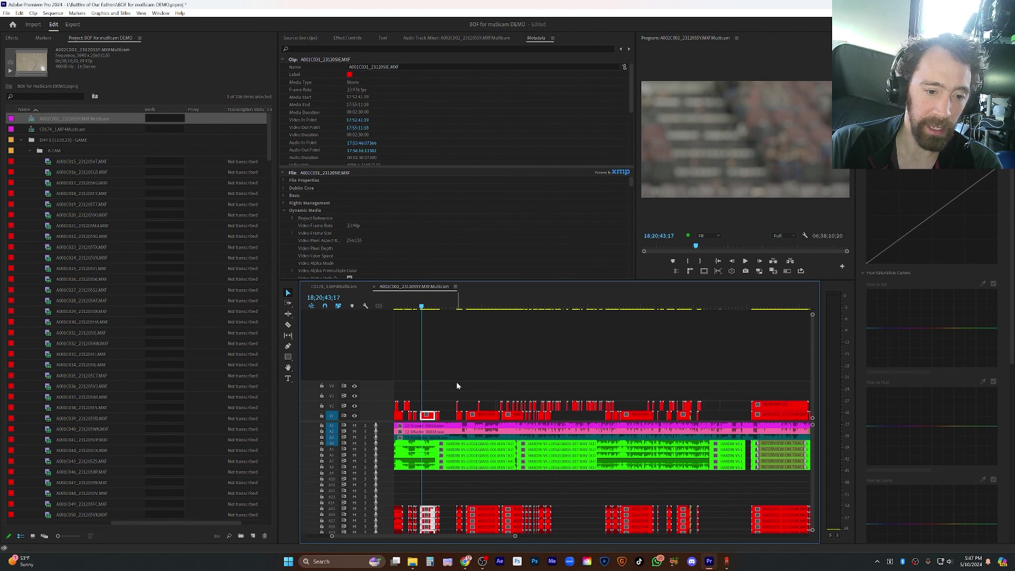
scroll(456, 382, "up", 3)
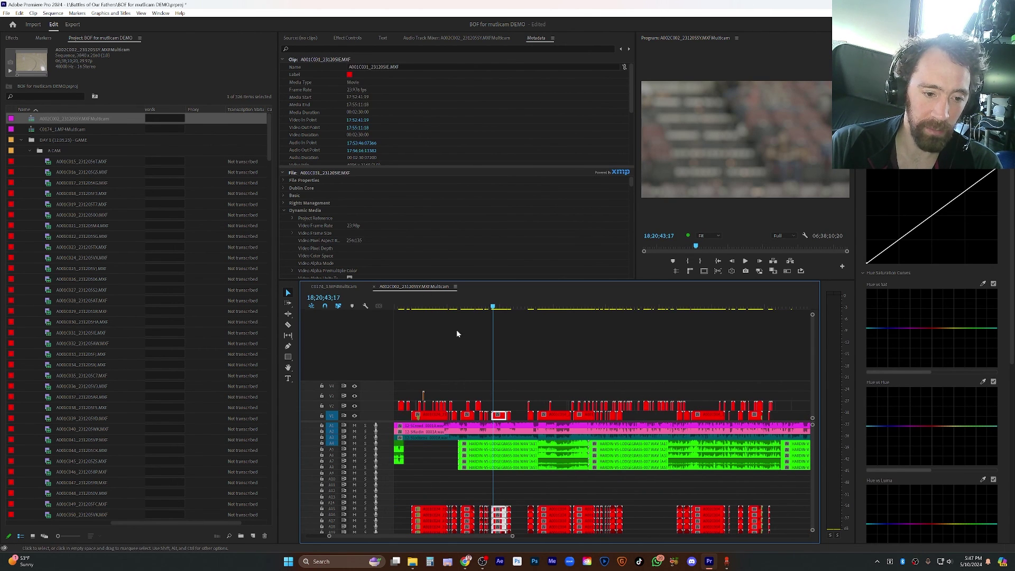
scroll(460, 365, "up", 2)
scroll(465, 392, "down", 1)
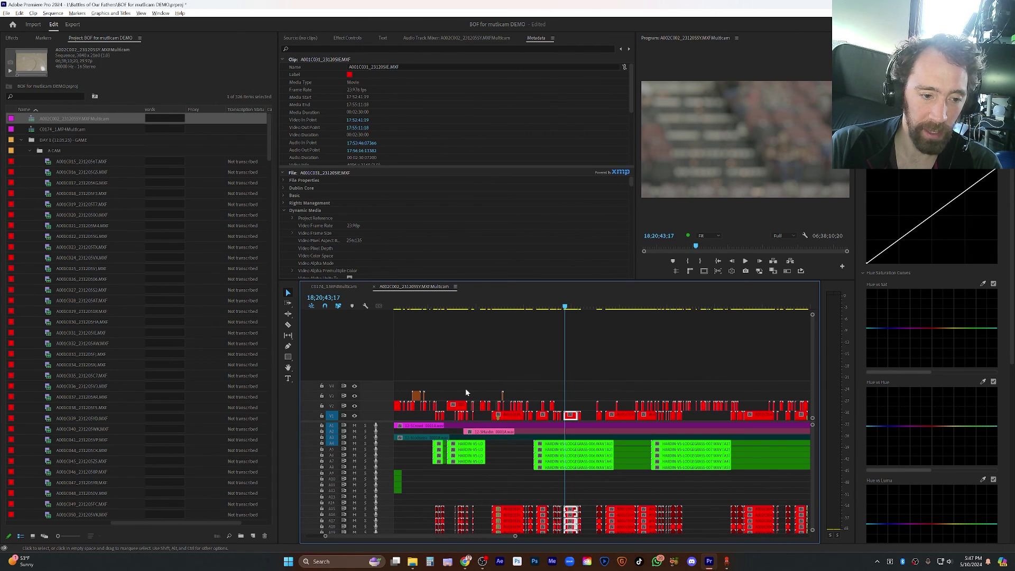
scroll(465, 392, "down", 2)
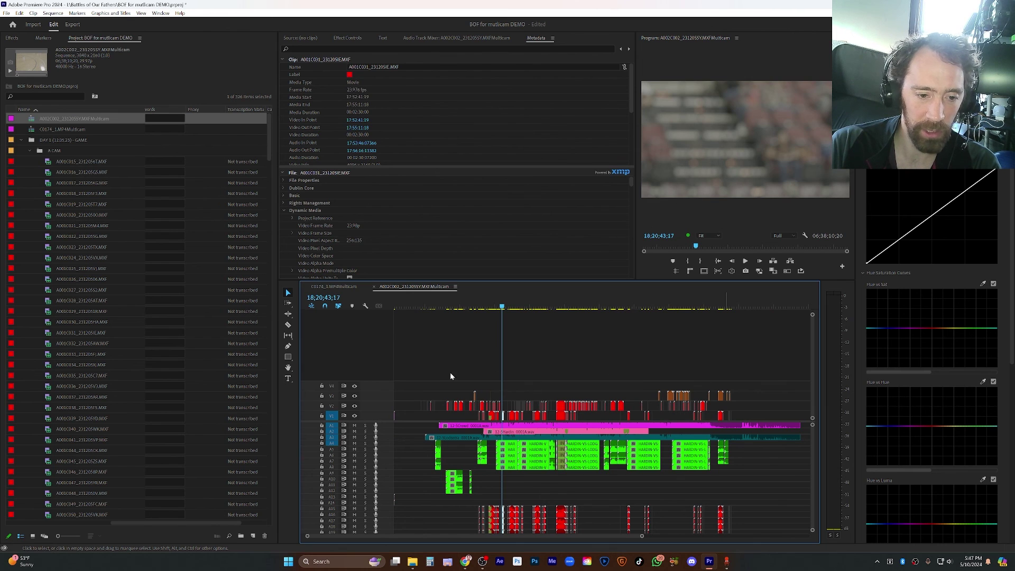
left_click_drag(741, 371, 375, 386)
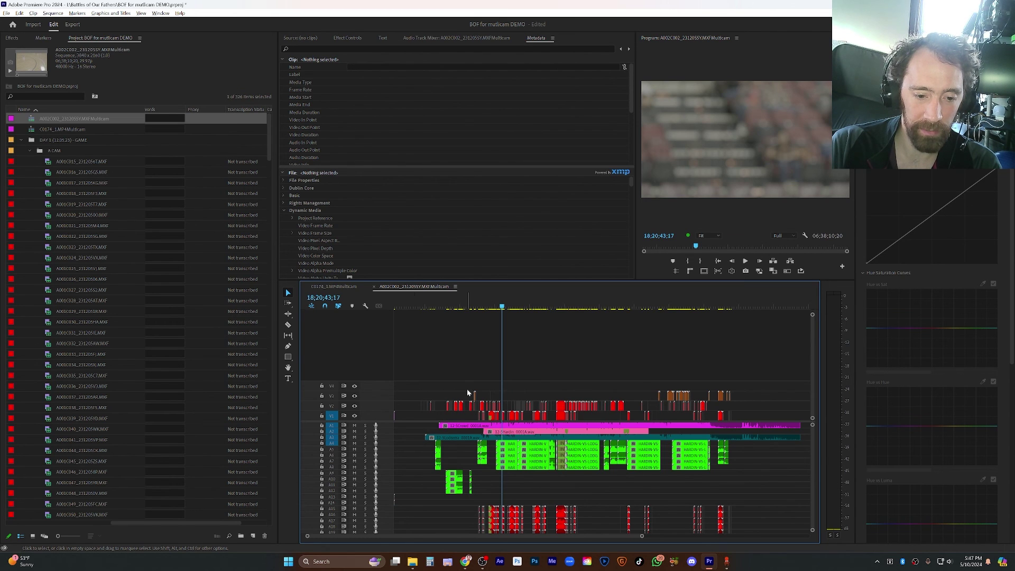
scroll(467, 389, "up", 4)
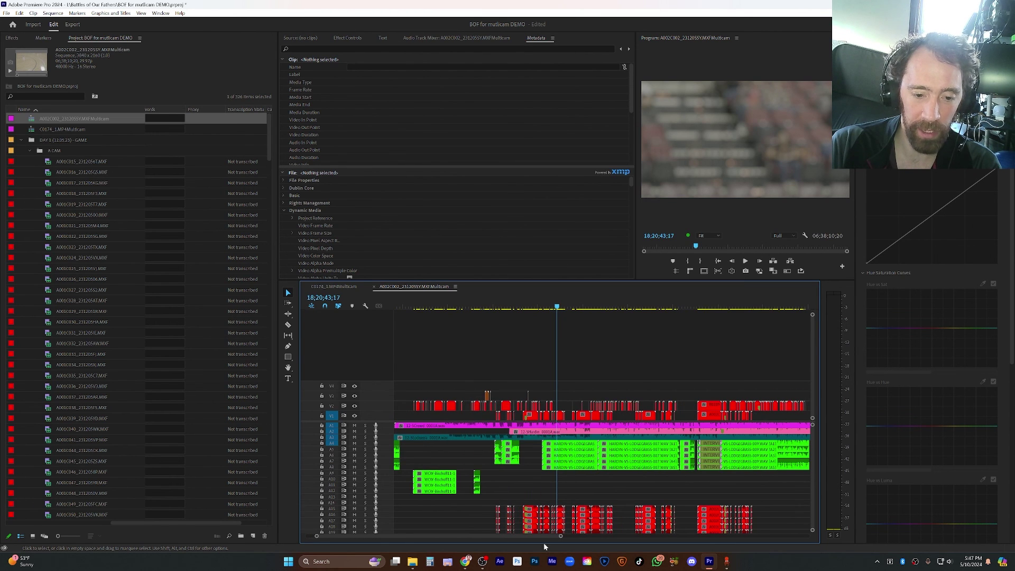